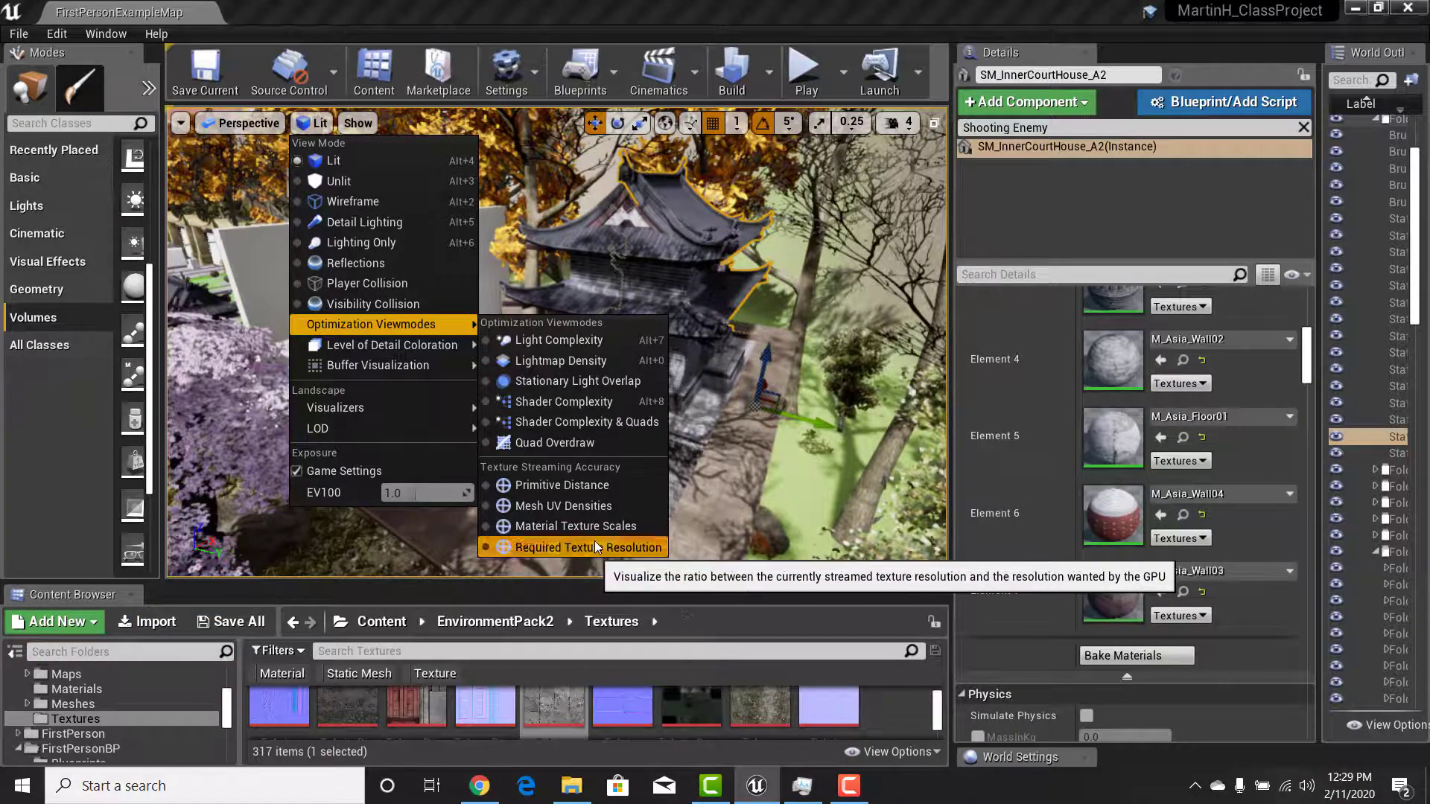
Switch the viewport to the Required Texture Resolution view mode and select the SM_InnerCourtHouse_A building
click(595, 547)
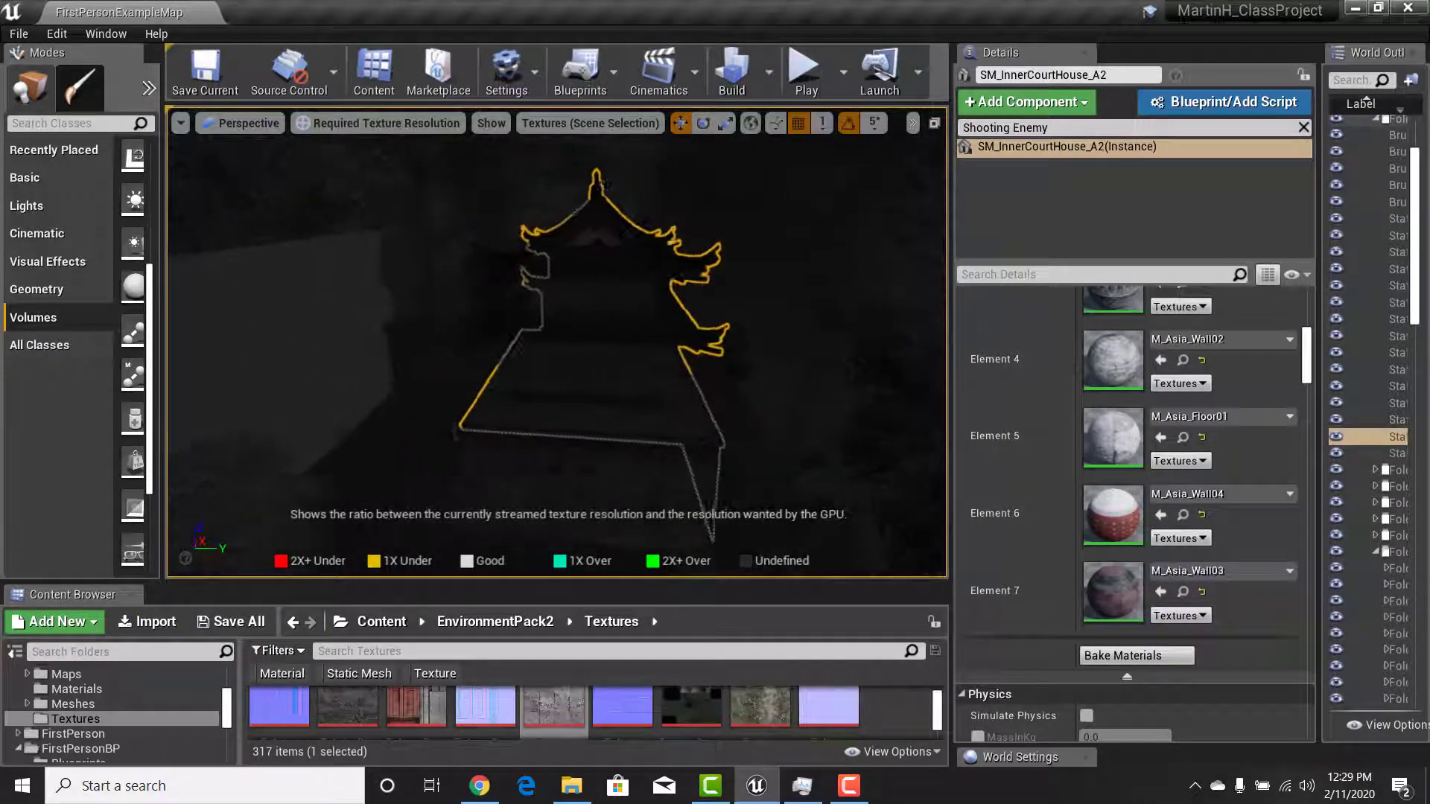
mouse_move(287, 319)
right_down()
mouse_move(358, 320)
mouse_move(287, 319)
right_up()
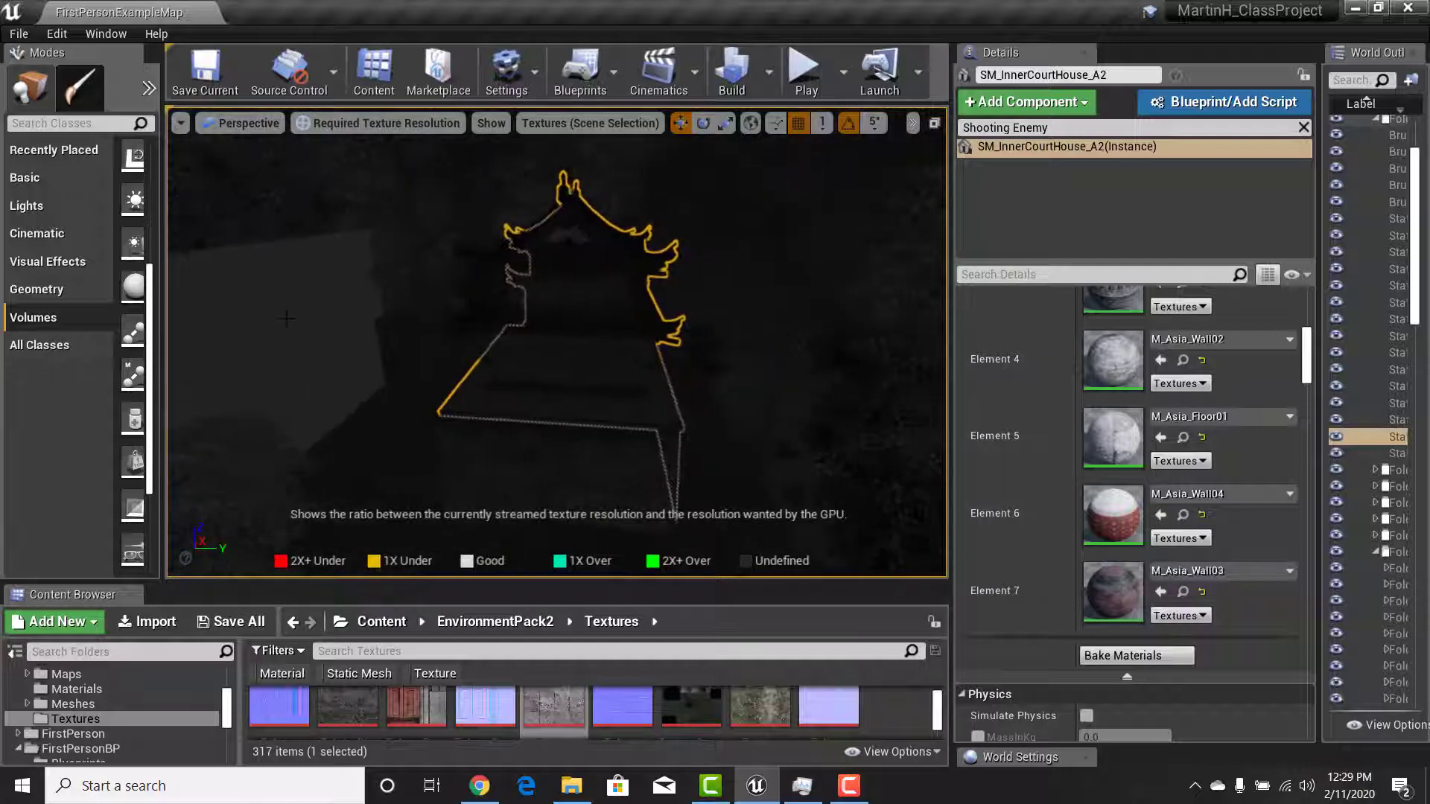
click(324, 342)
click(563, 372)
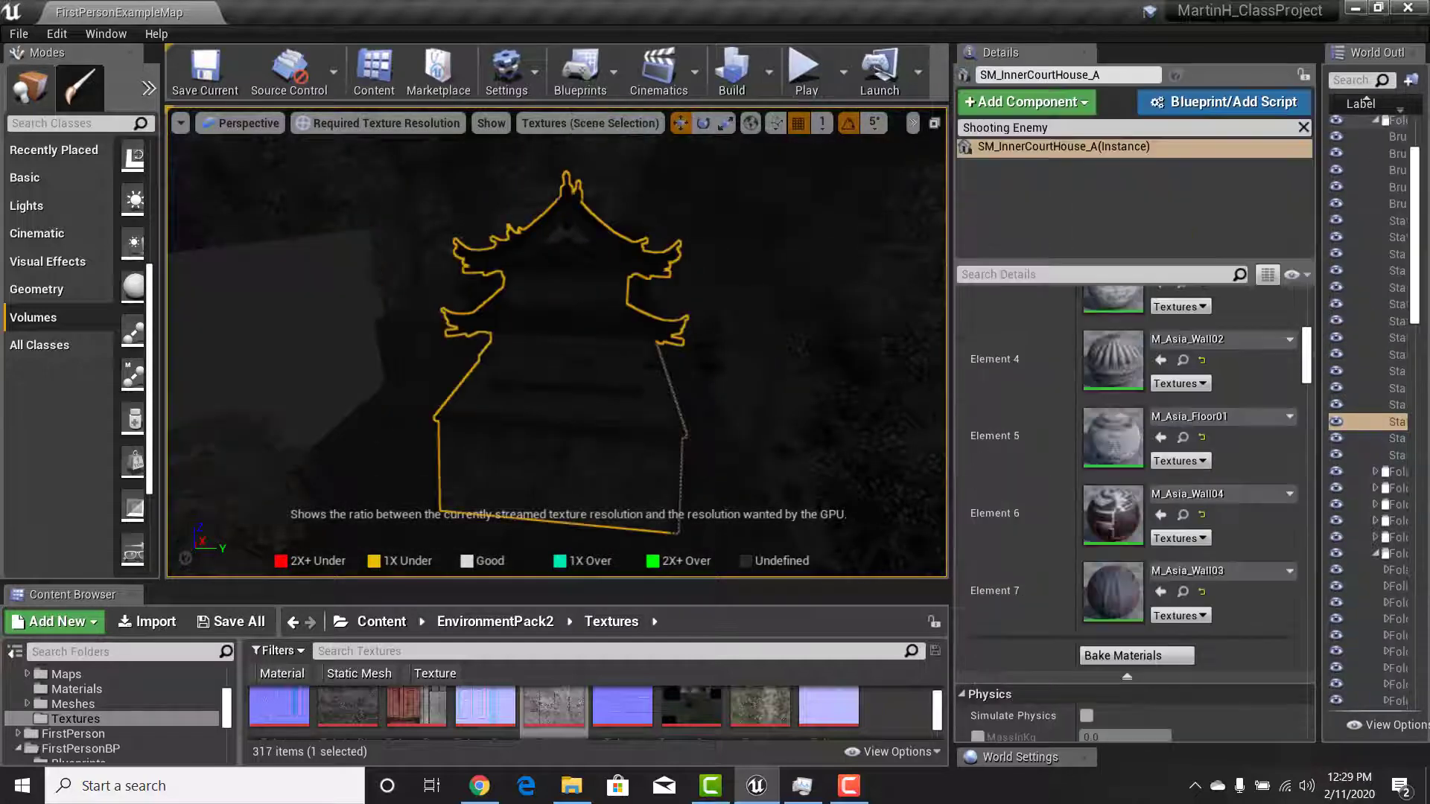
right_drag(563, 373, 593, 368)
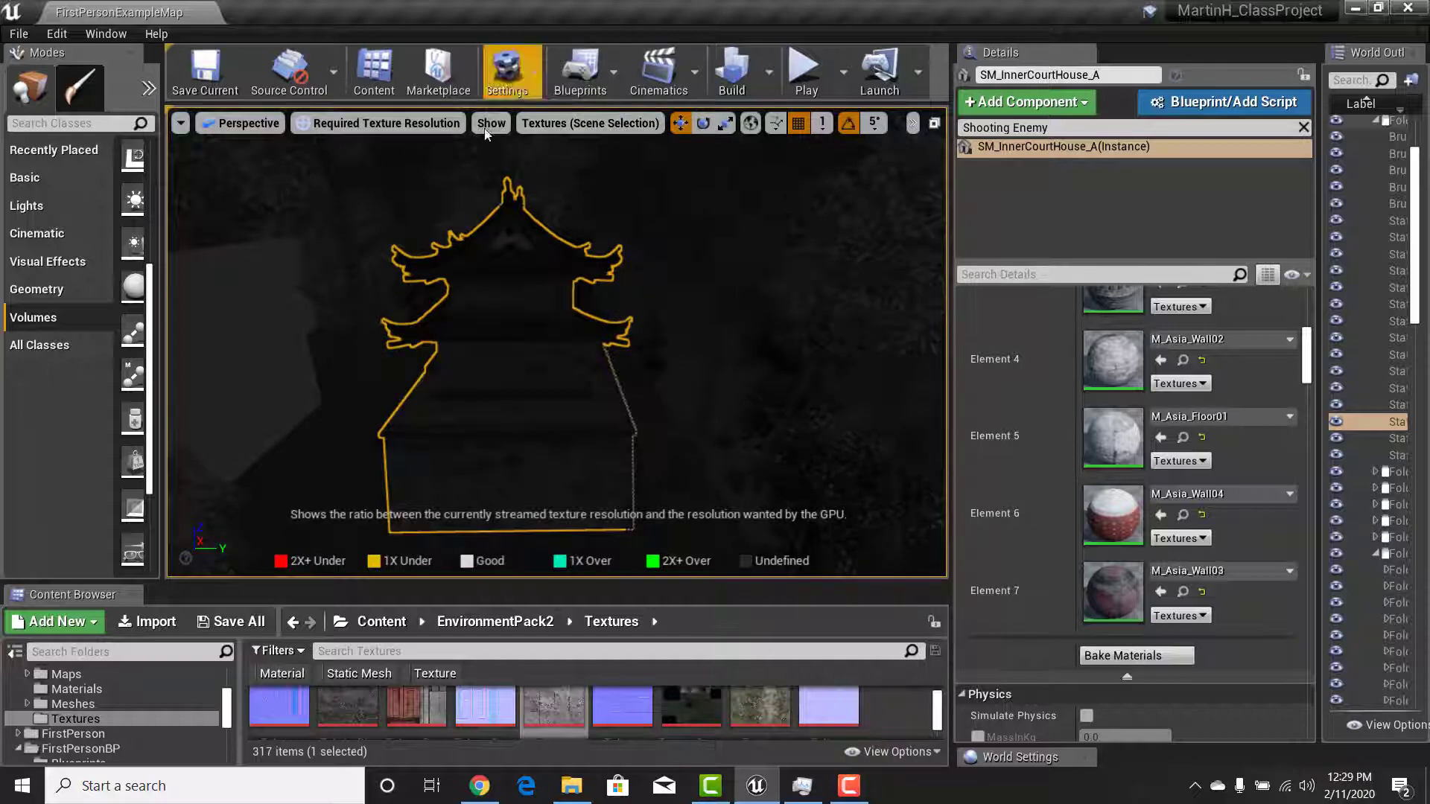
Visualize the required resolution of the T_Asia_Floor01_D texture and inspect the building's floor from several angles
click(615, 124)
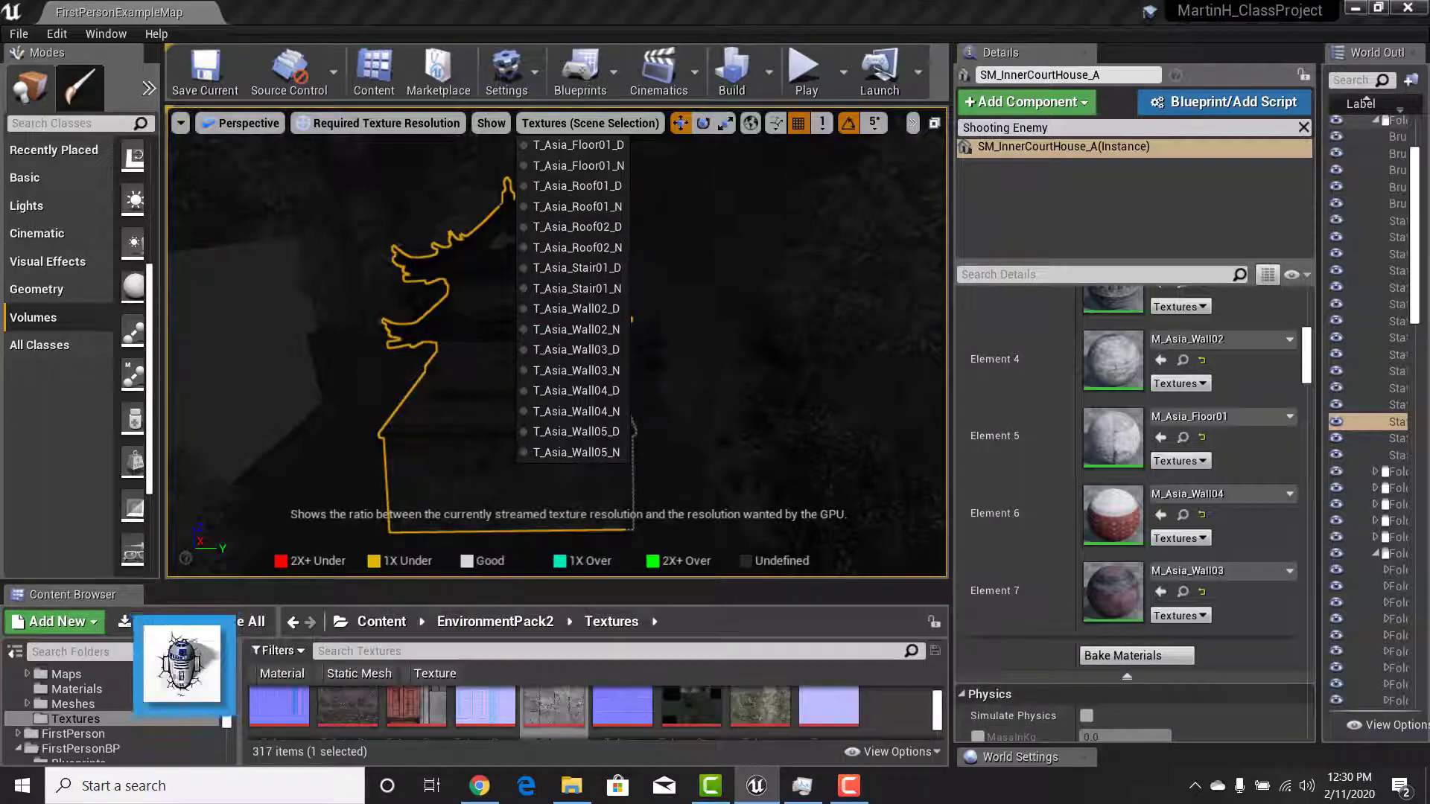
click(579, 142)
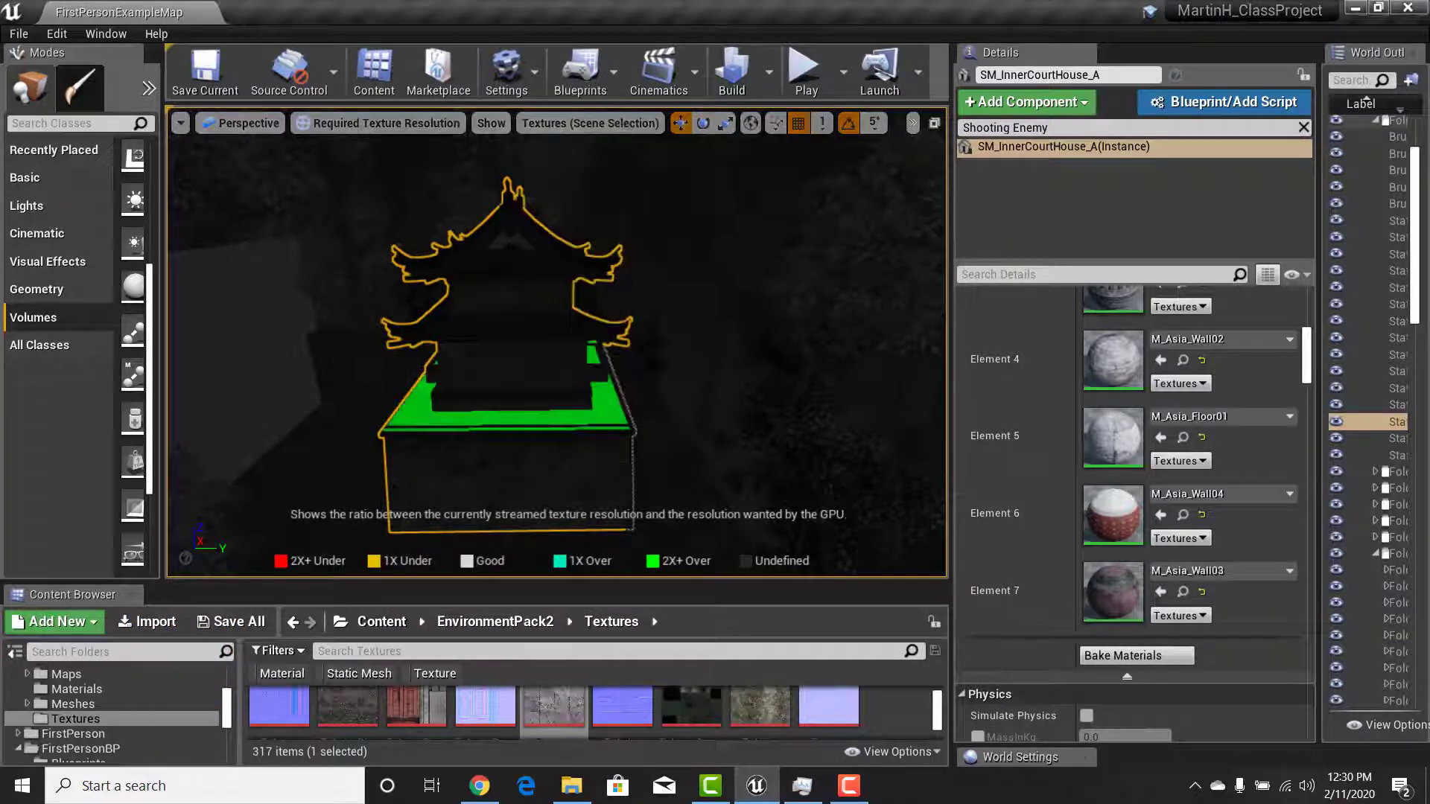
right_drag(556, 327, 476, 388)
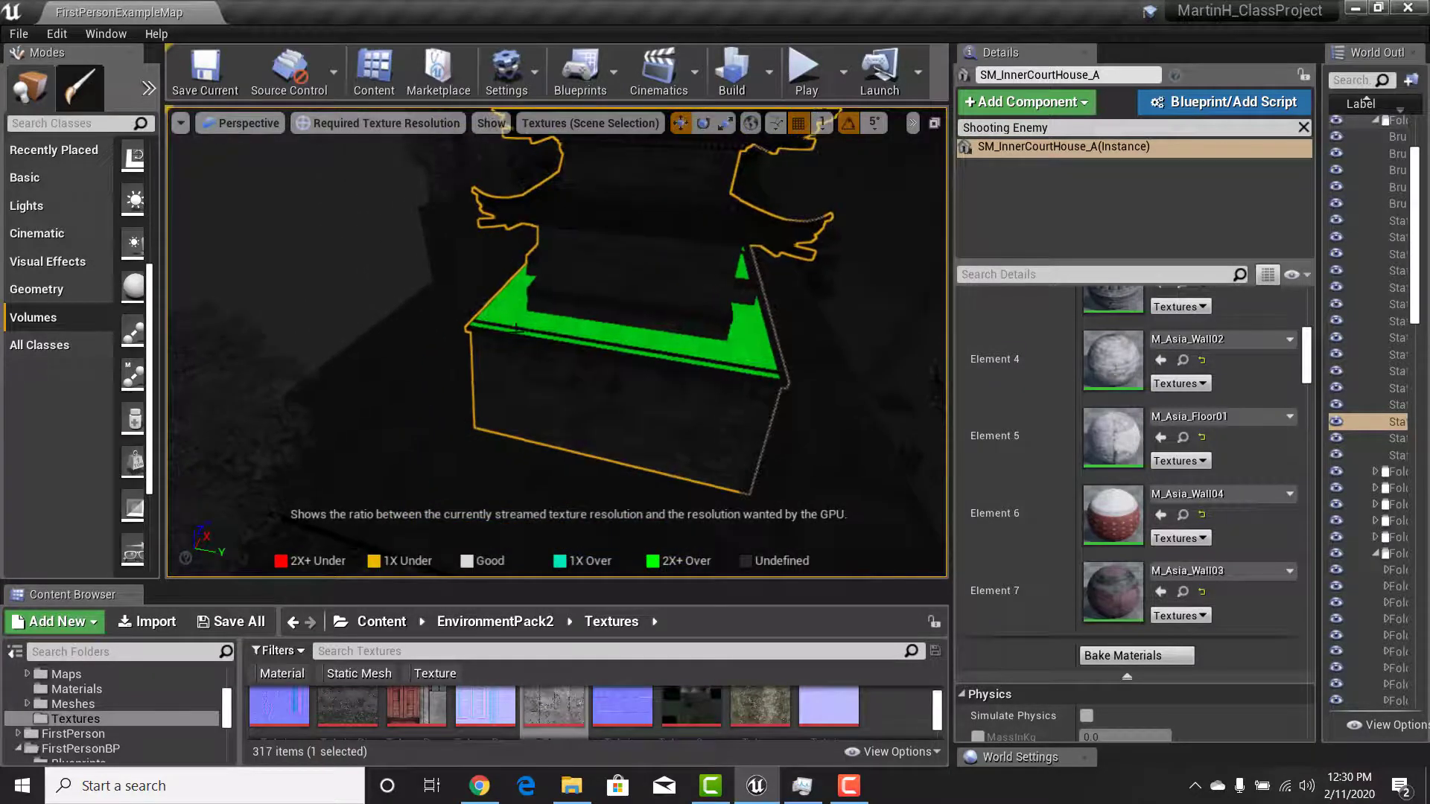
right_drag(533, 328, 226, 476)
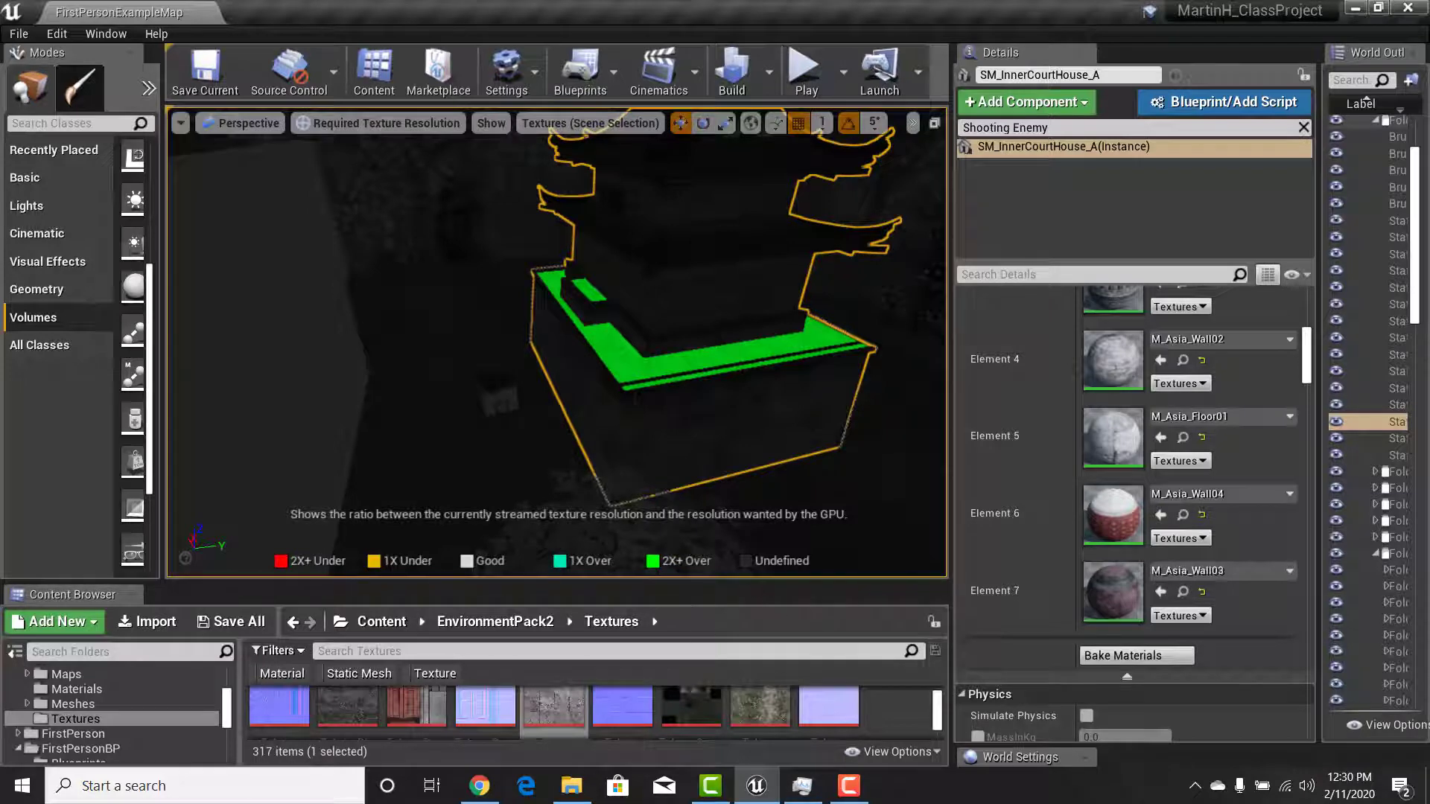
right_drag(556, 343, 447, 286)
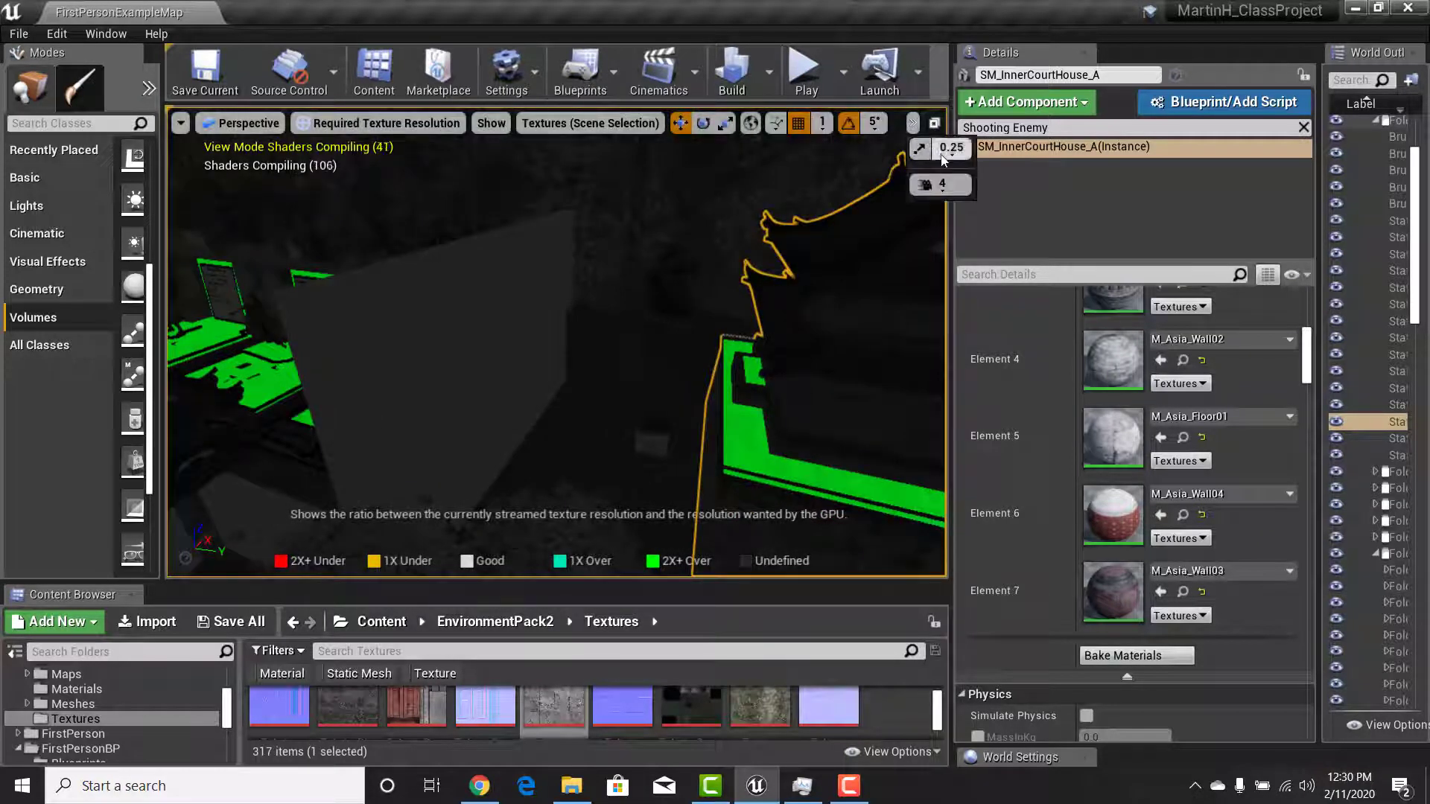
Set the viewport camera speed to 6 and compare the floor texture's resolution colours from far away and nearby
click(942, 185)
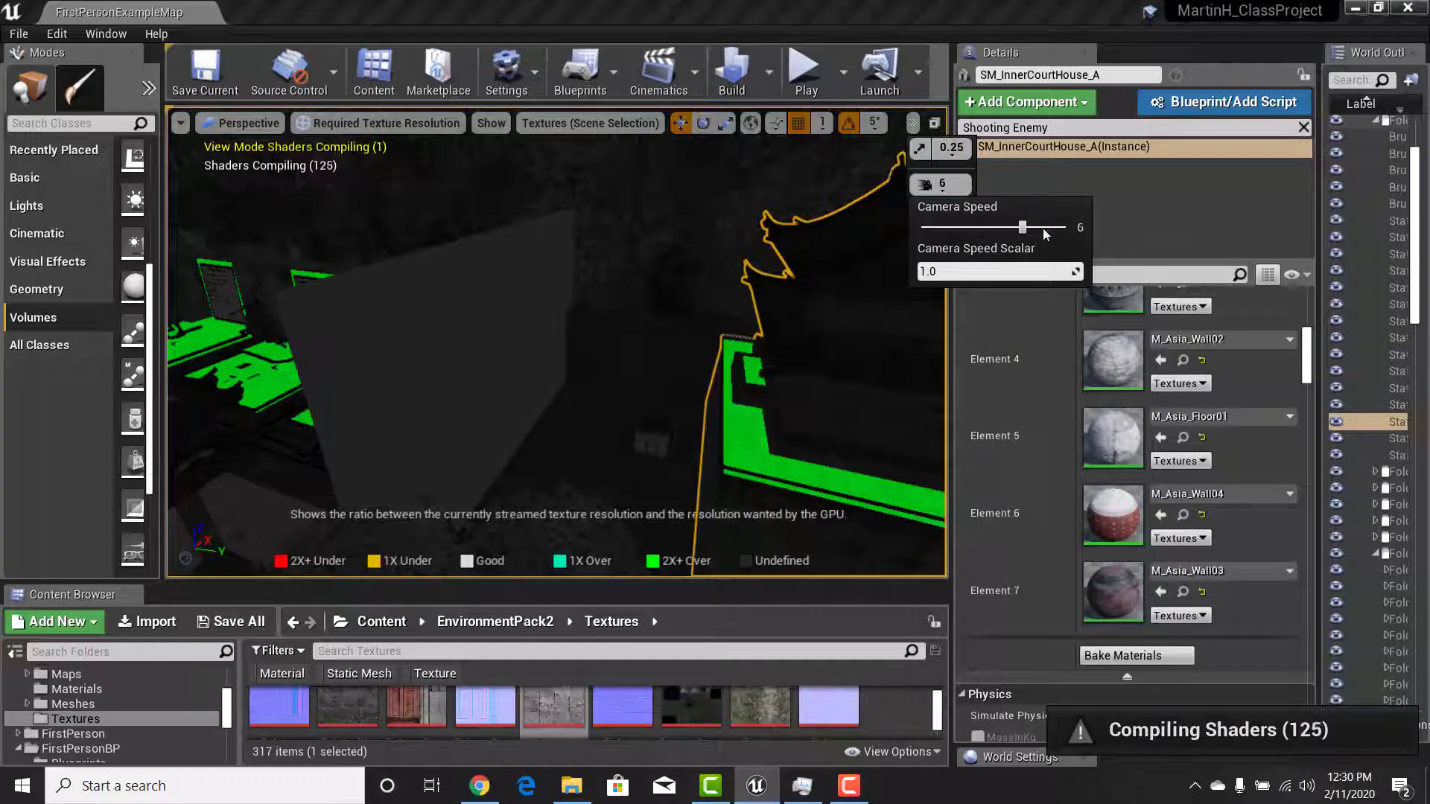
right_drag(752, 313, 868, 388)
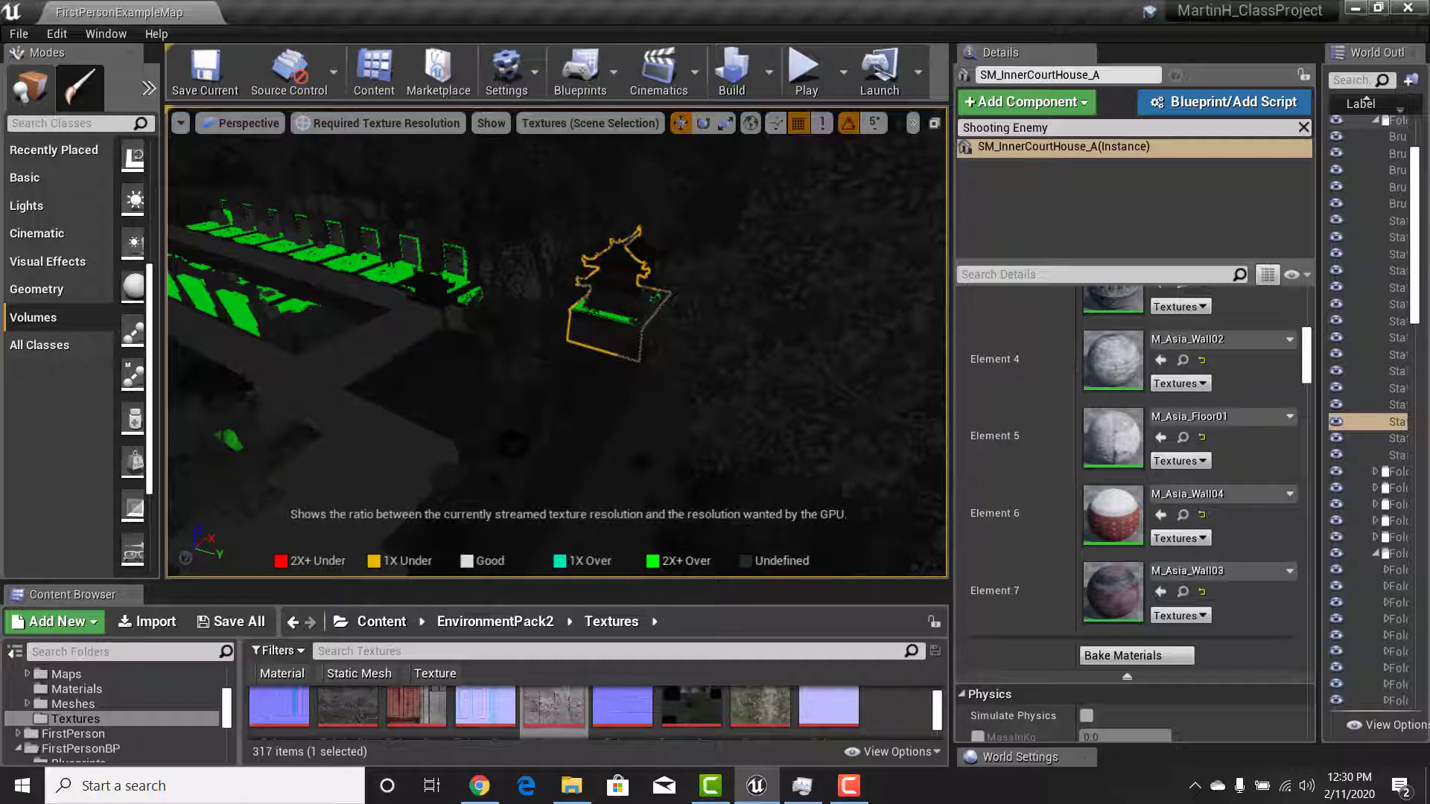
key(w)
right_drag(557, 343, 587, 363)
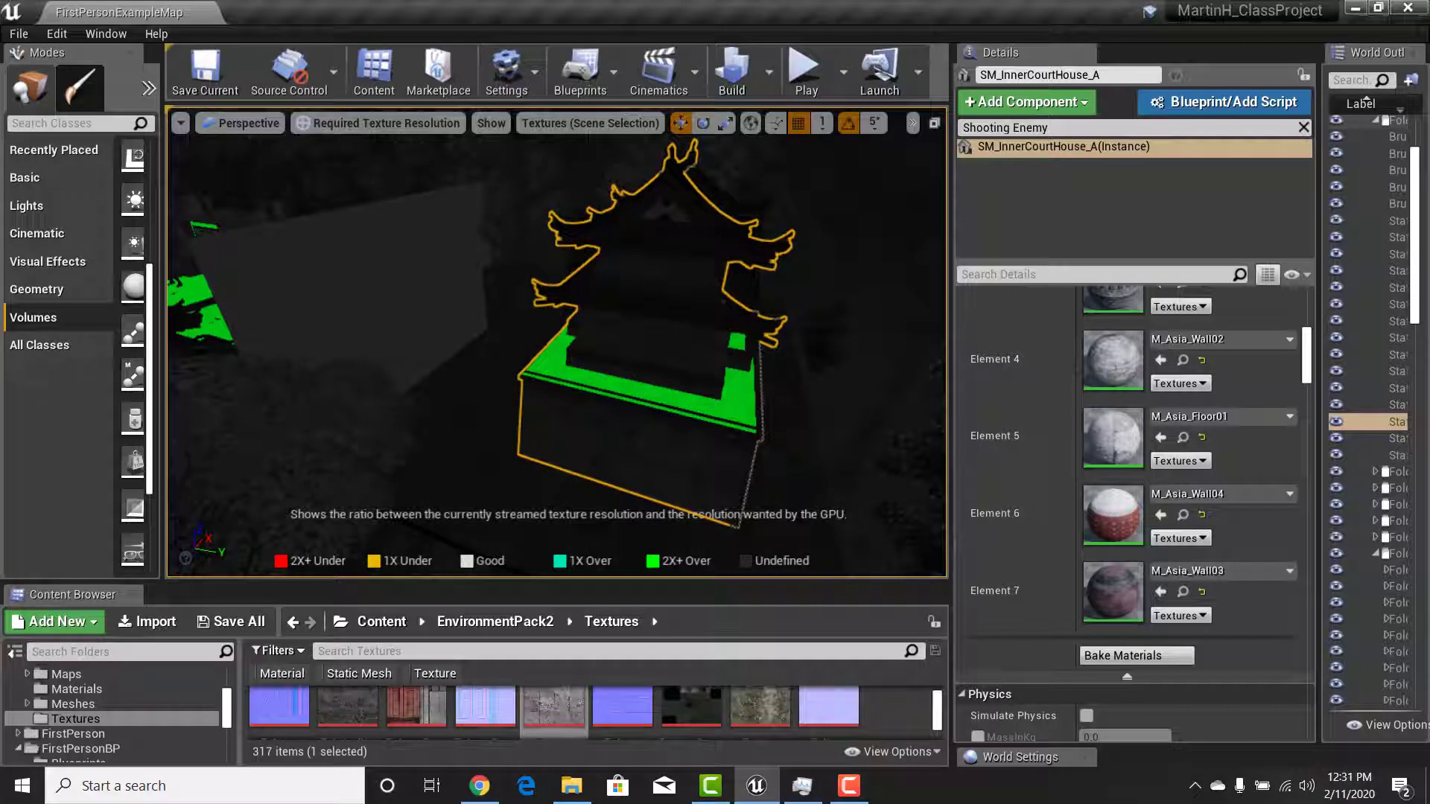
mouse_move(586, 363)
right_down()
mouse_move(618, 362)
mouse_move(570, 359)
right_up()
key(d)
key(w)
key(s)
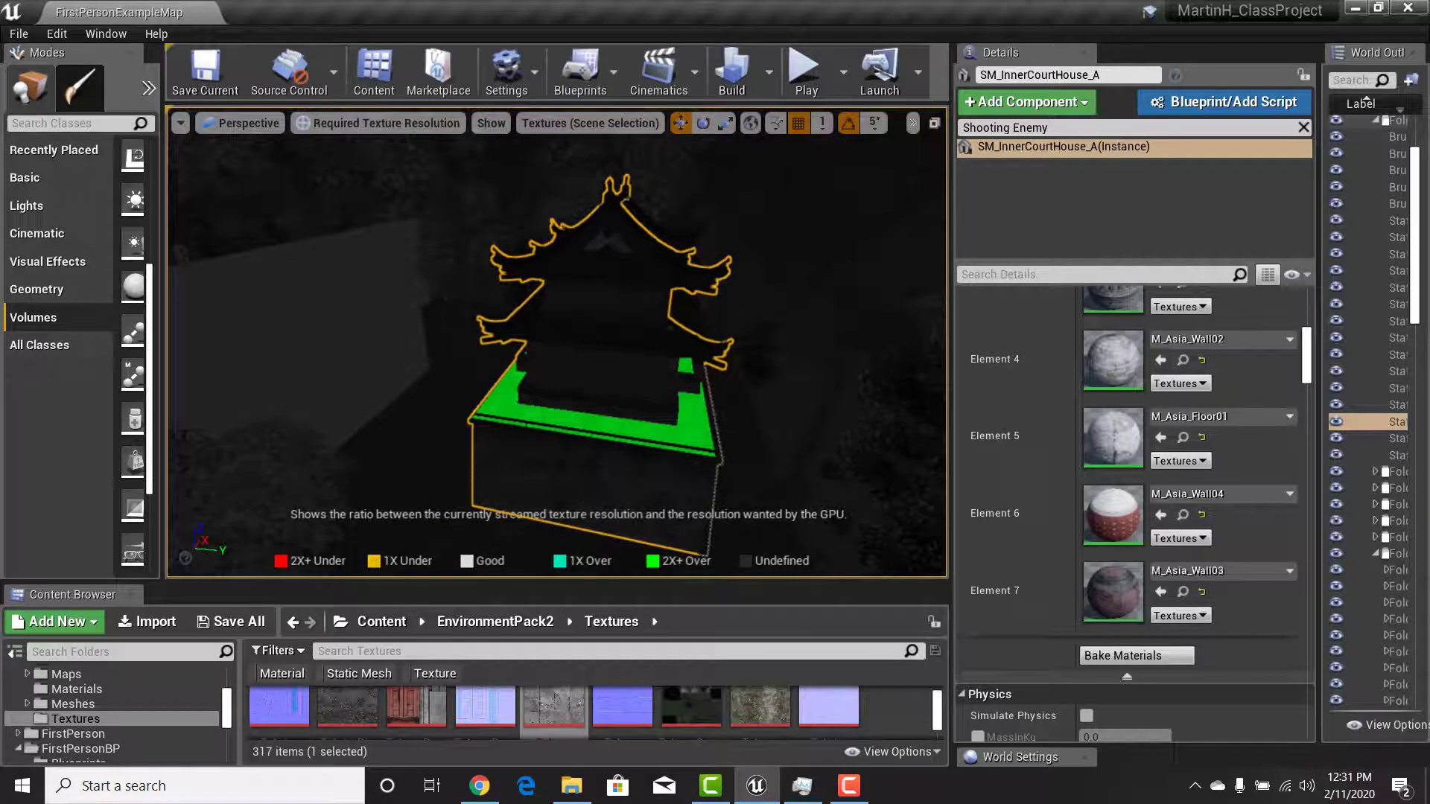
right_drag(566, 417, 584, 414)
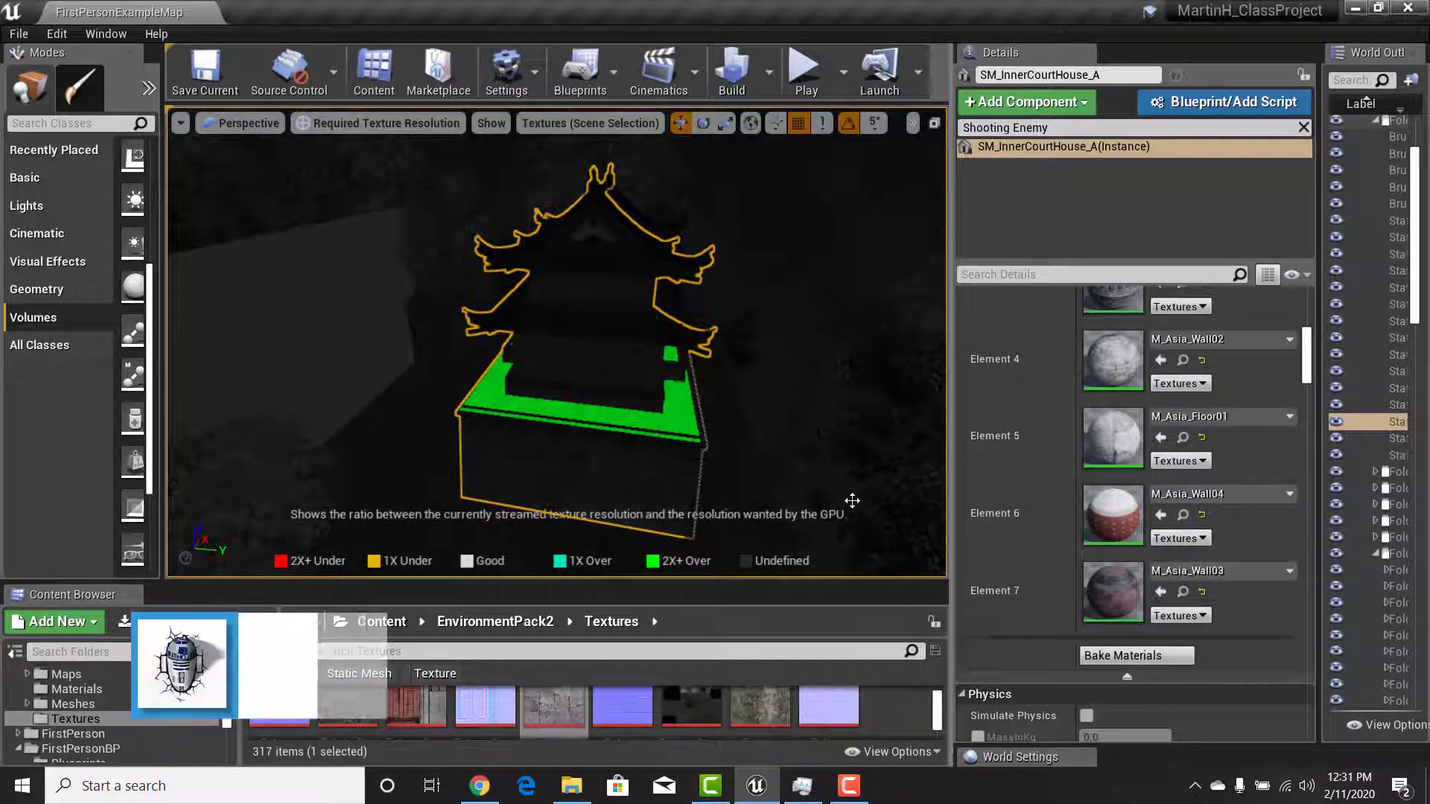
key(d)
mouse_move(589, 376)
right_down()
mouse_move(574, 376)
mouse_move(589, 379)
mouse_move(587, 396)
mouse_move(593, 382)
right_up()
key(a)
key(w)
key(w)
key(s)
key(s)
Set the camera speed to 2 and examine the resolution colours on the building's floor ledge at close range
click(912, 123)
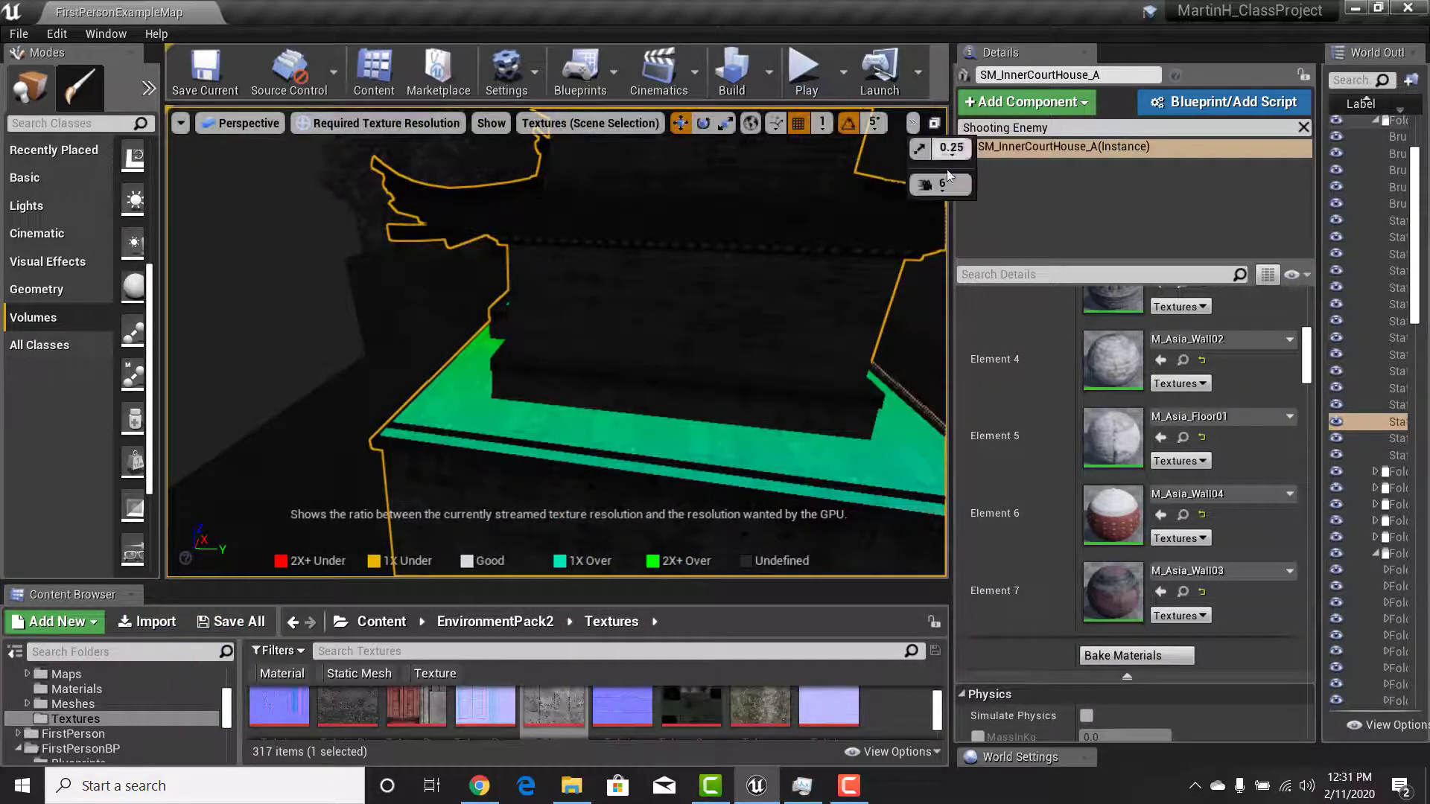
click(941, 184)
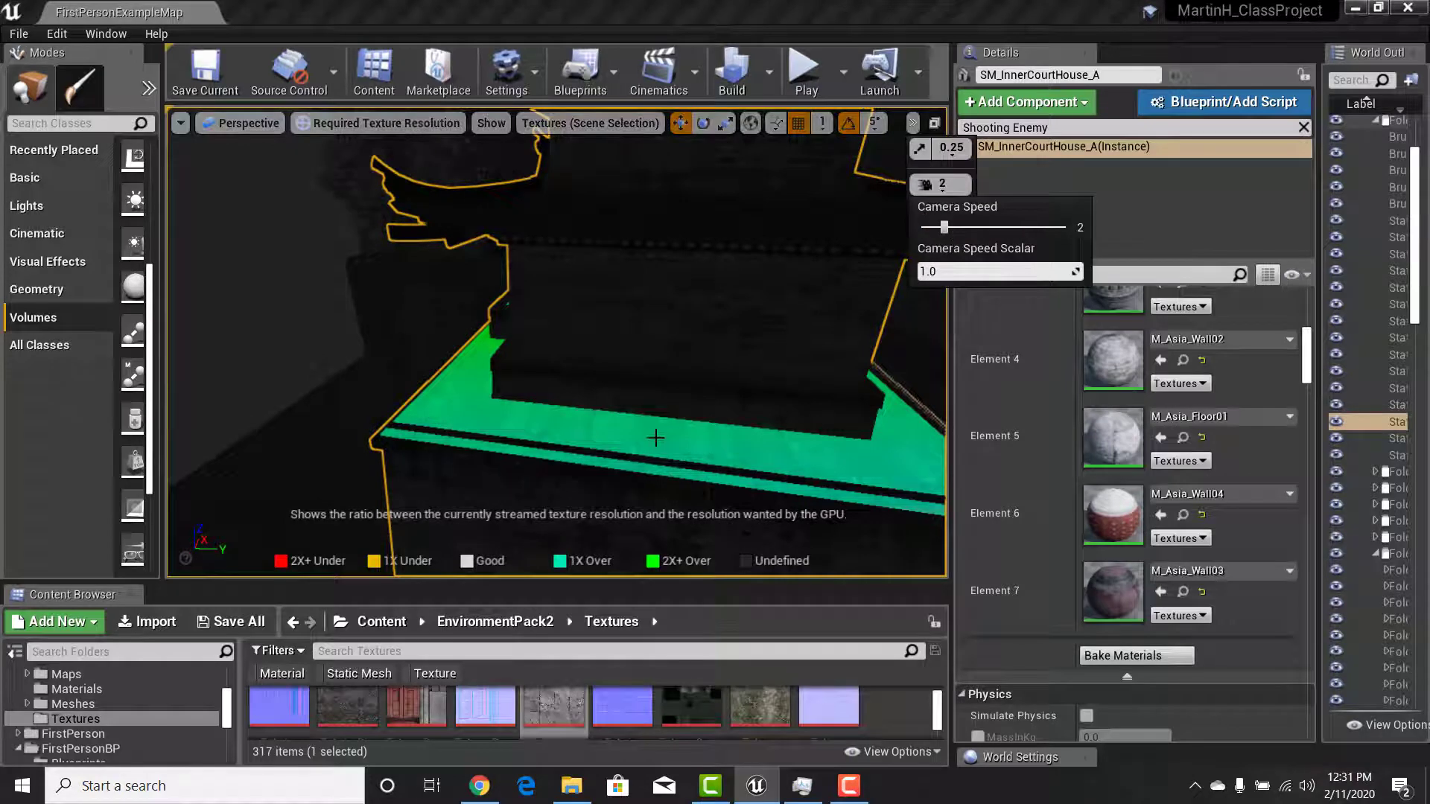
right_drag(653, 433, 653, 439)
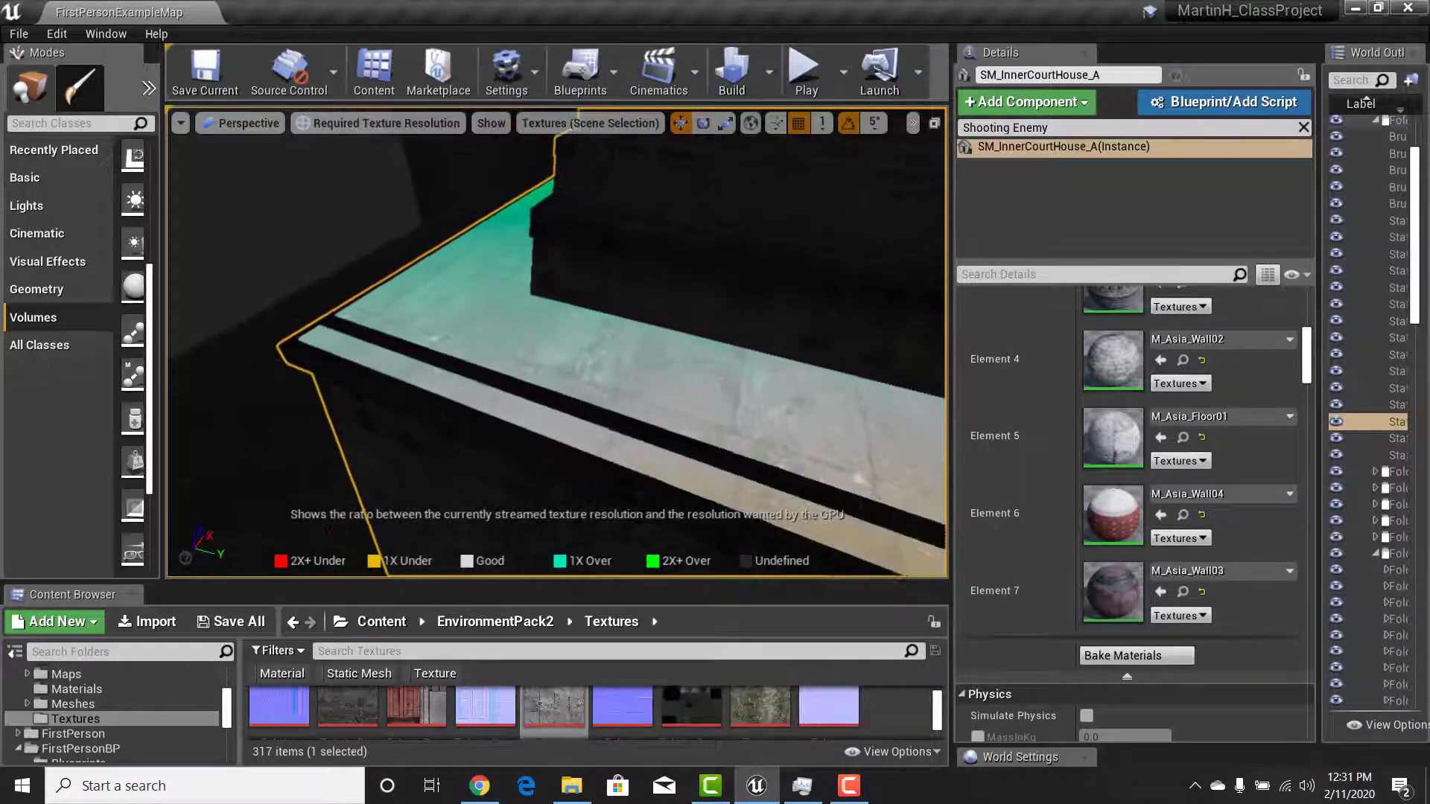
key(w)
right_drag(654, 438, 651, 440)
key(s)
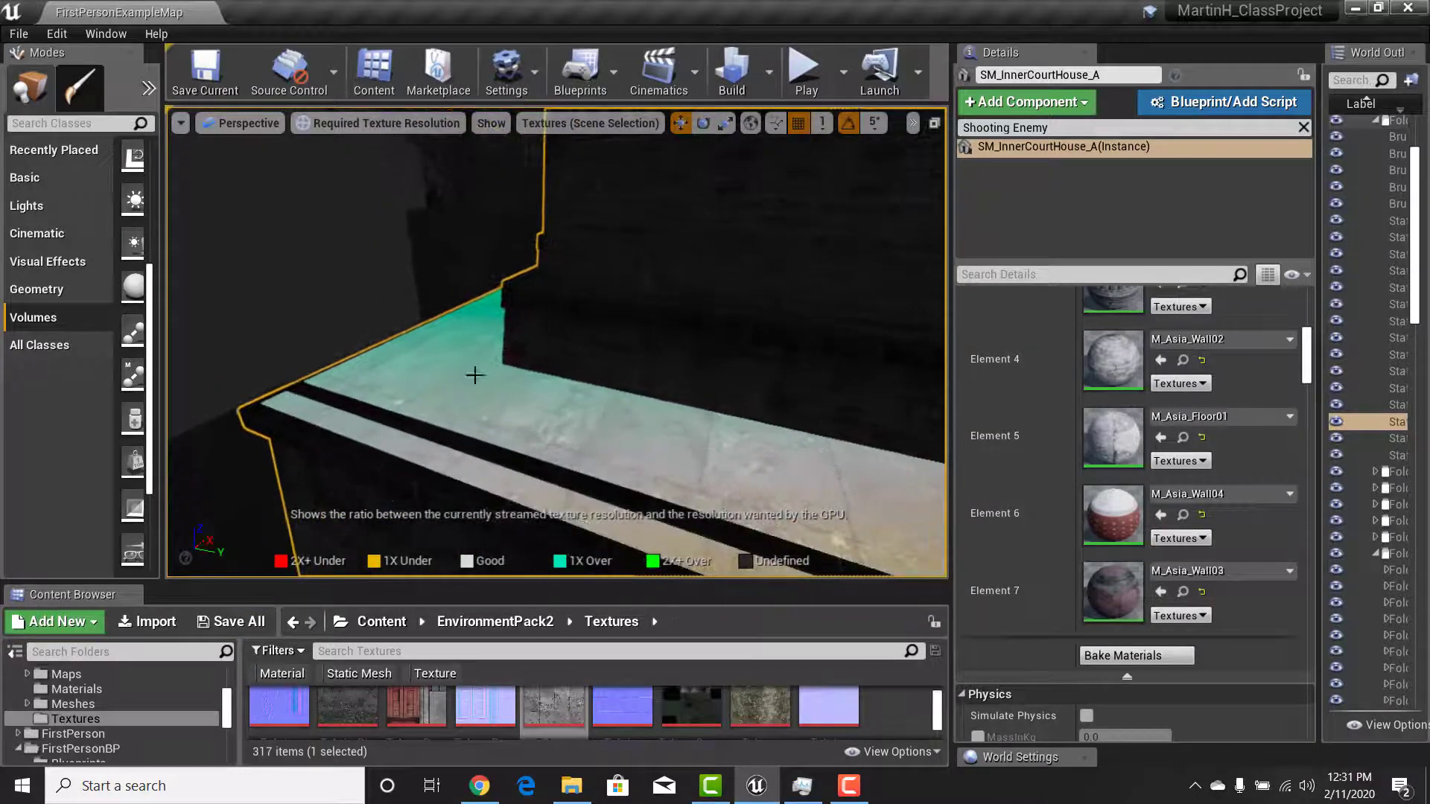
right_drag(650, 440, 648, 440)
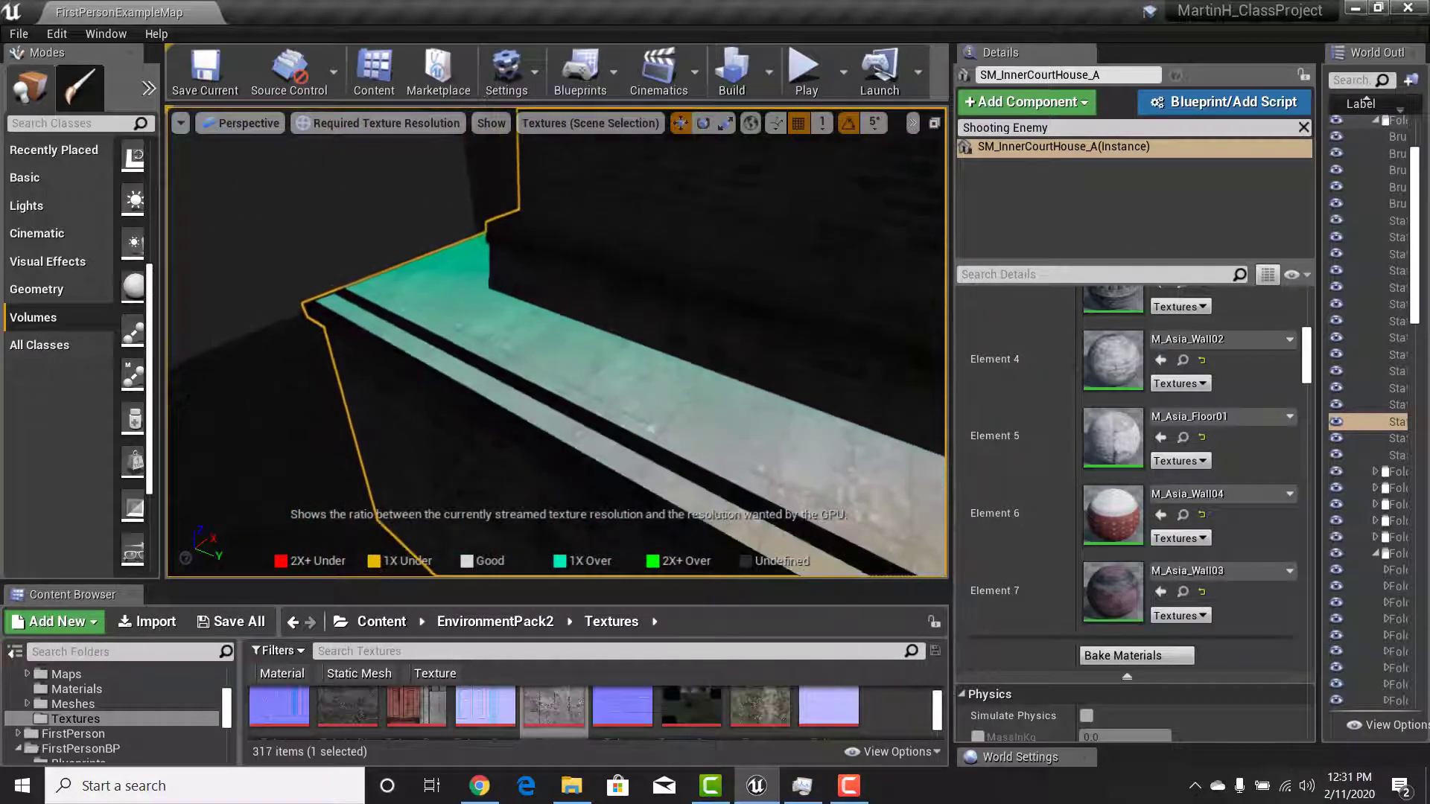
right_drag(648, 441, 651, 445)
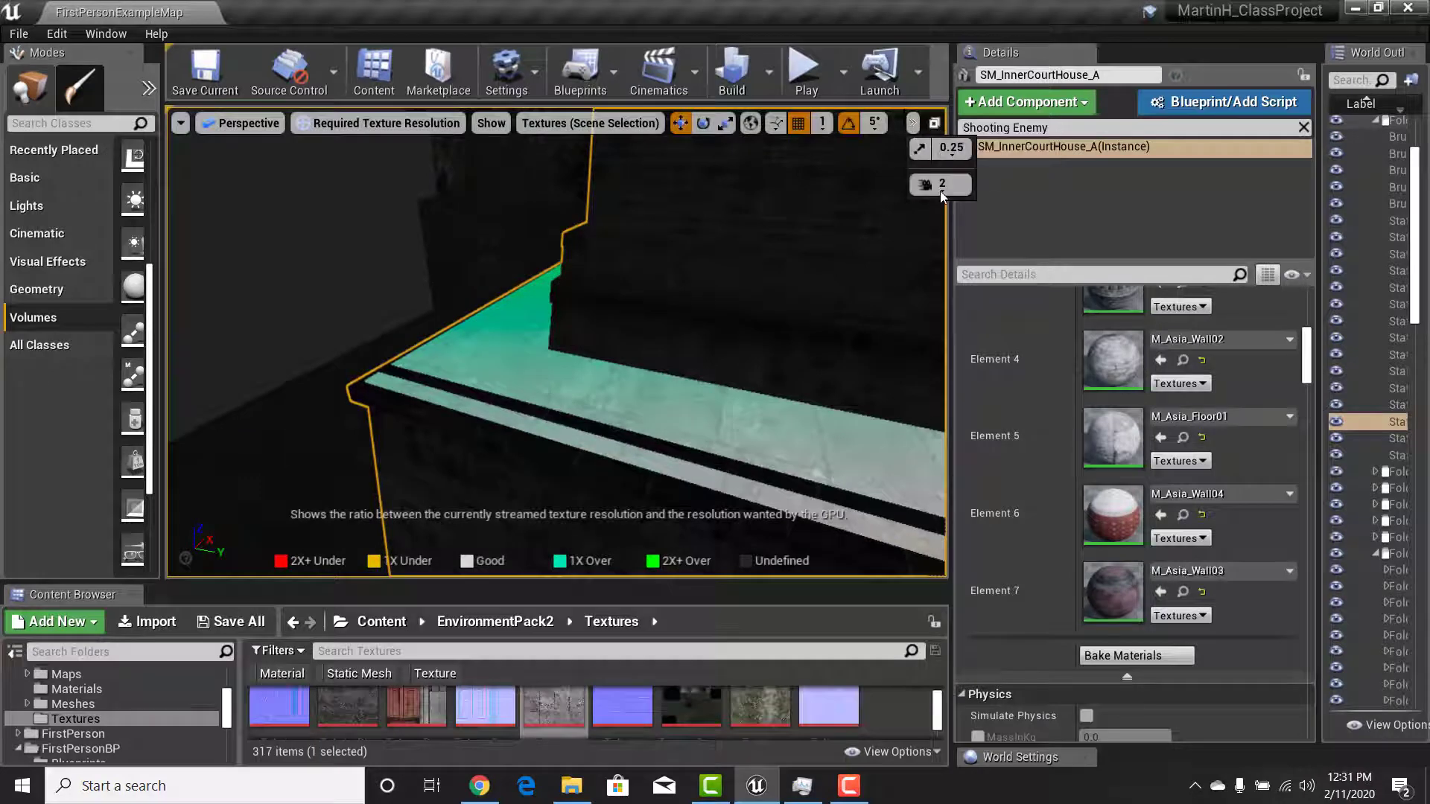
Set the camera speed to 3 and examine the floor's resolution colours from a wider view of the building
click(939, 186)
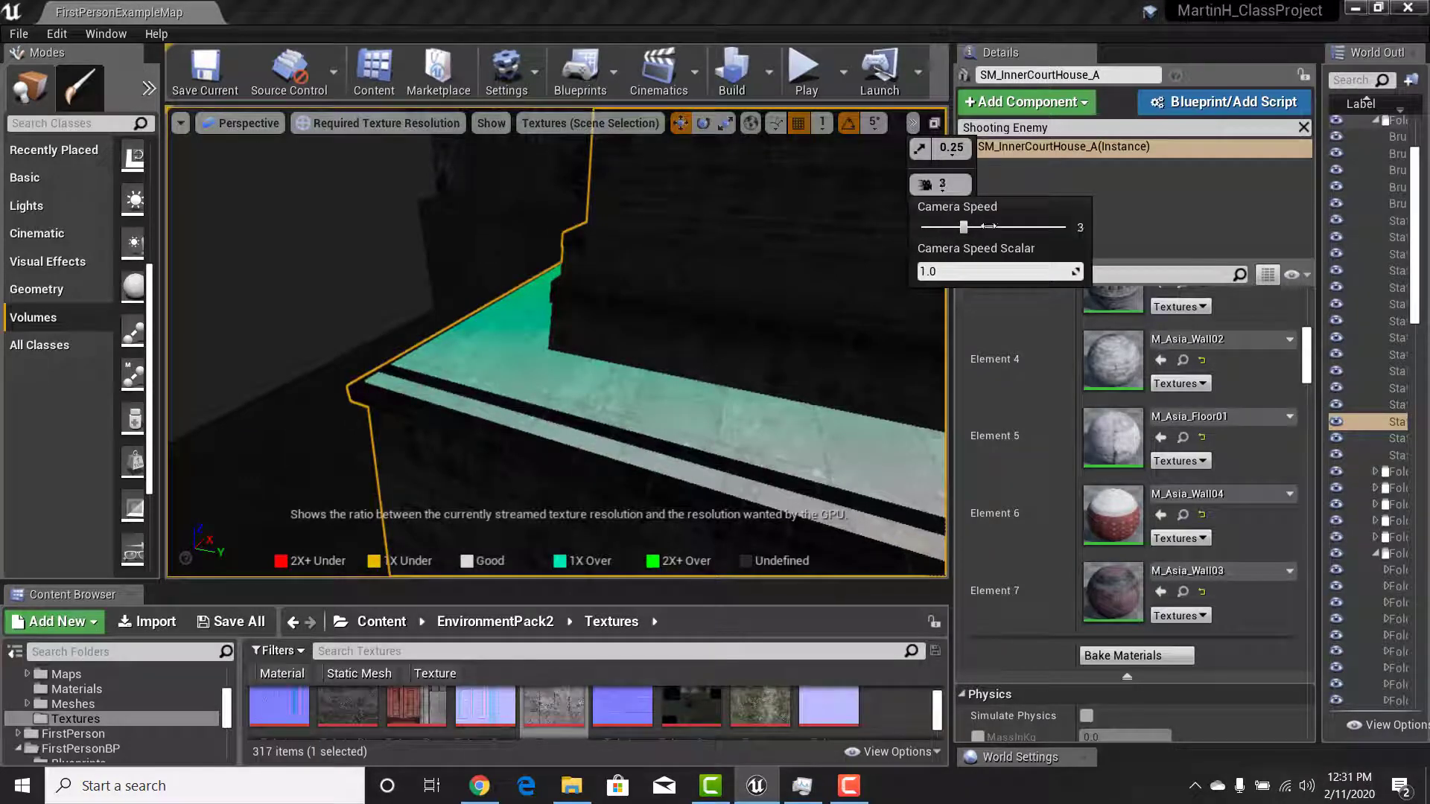
right_drag(685, 382, 685, 381)
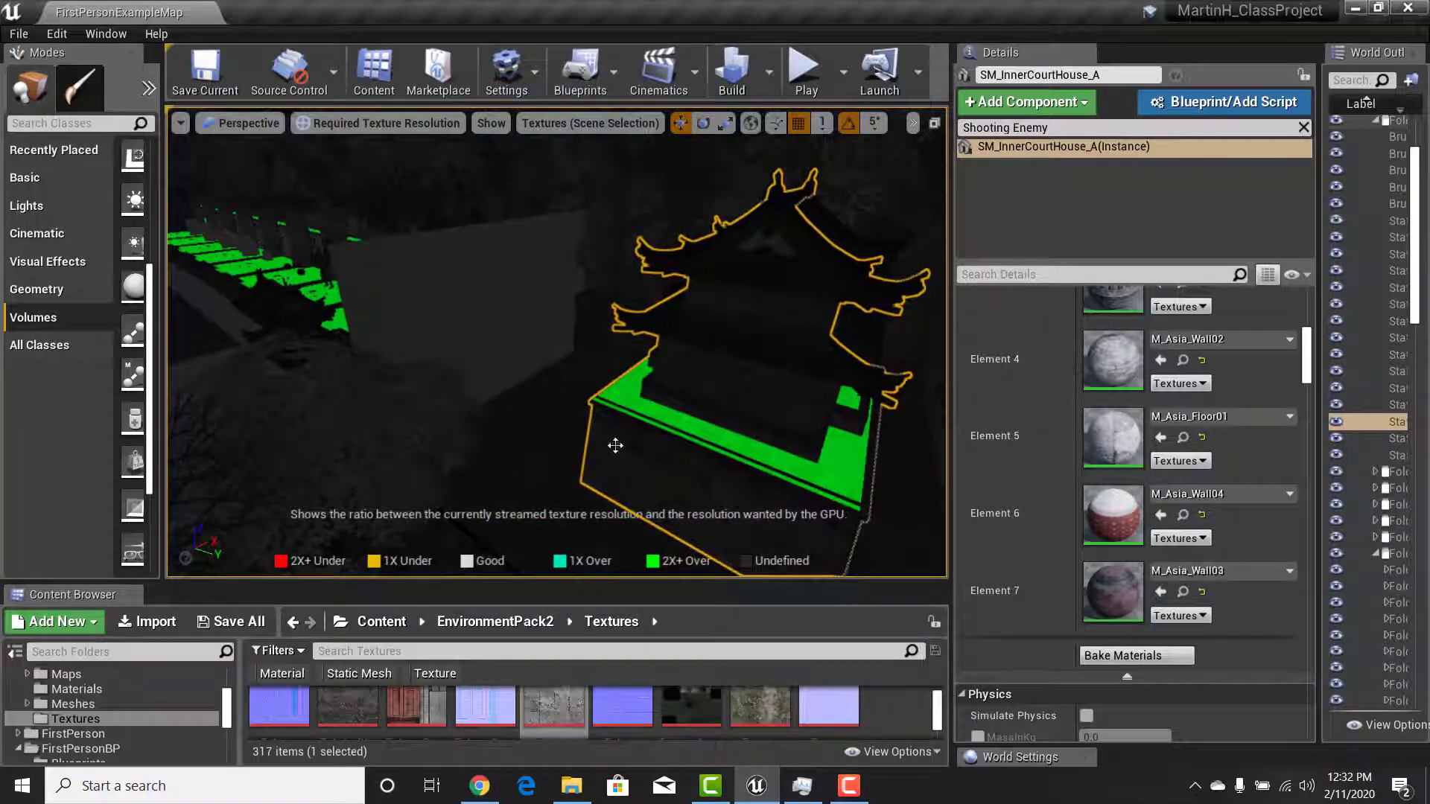
right_drag(555, 435, 531, 432)
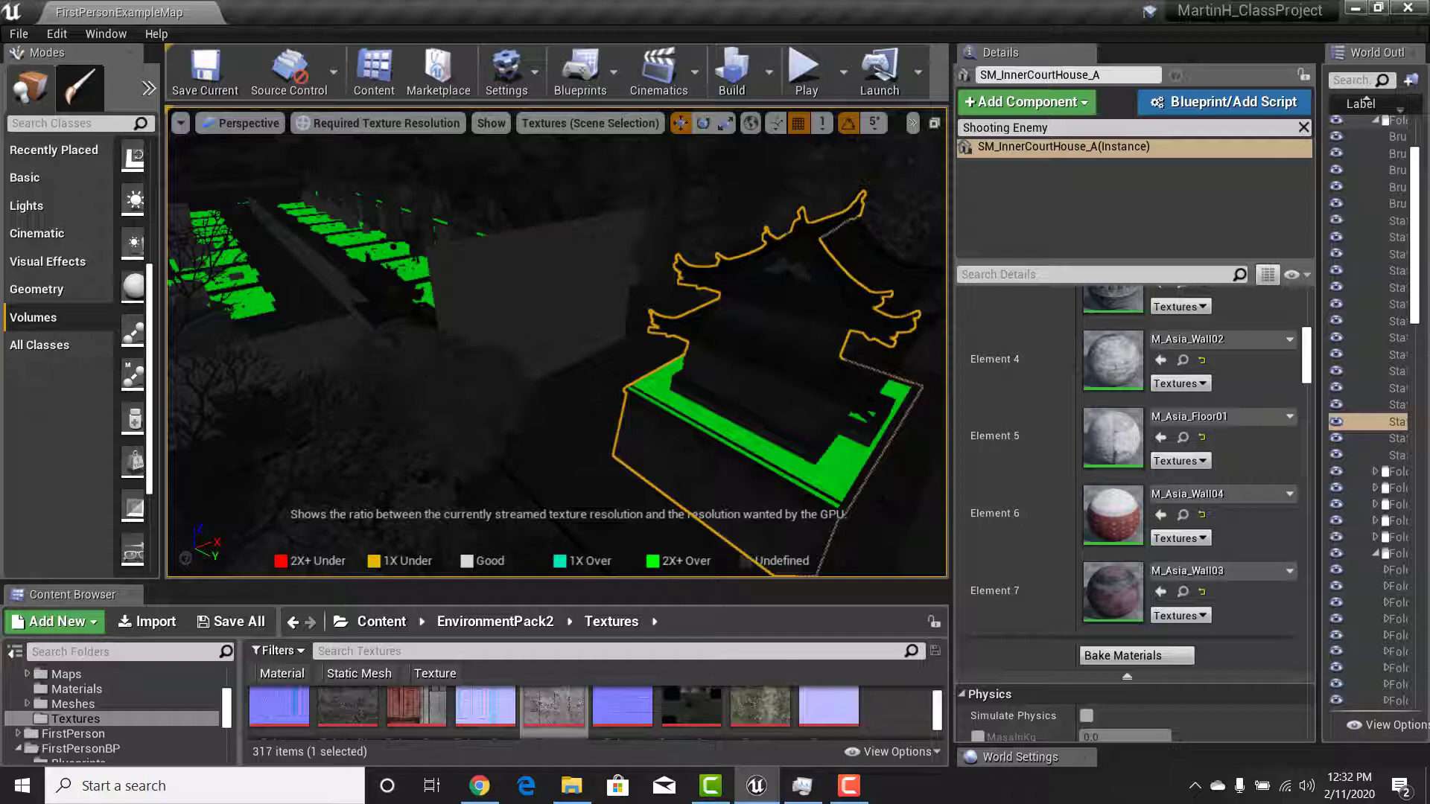
right_drag(879, 447, 920, 447)
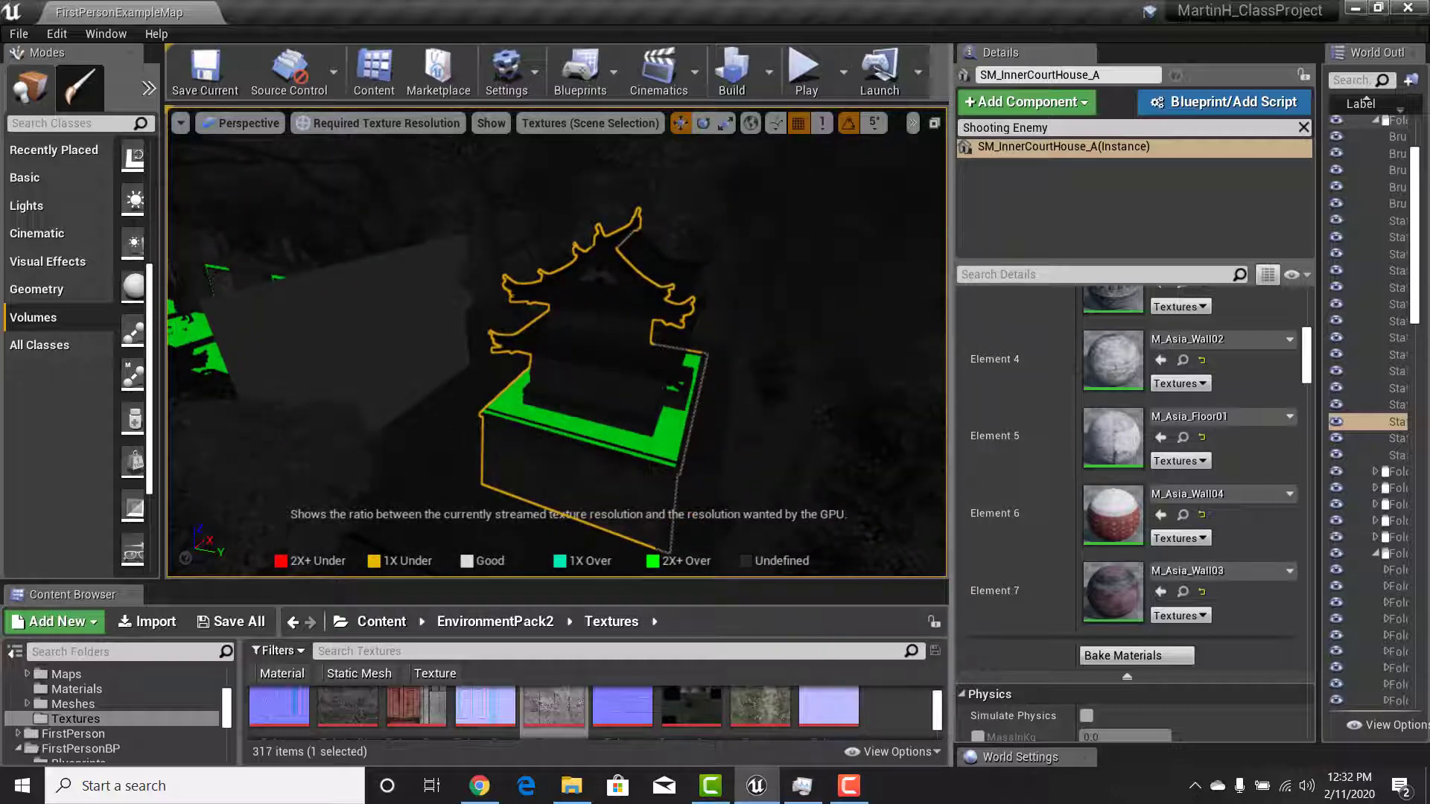
Review the list of viewable textures and the material elements assigned to the selected building
click(590, 123)
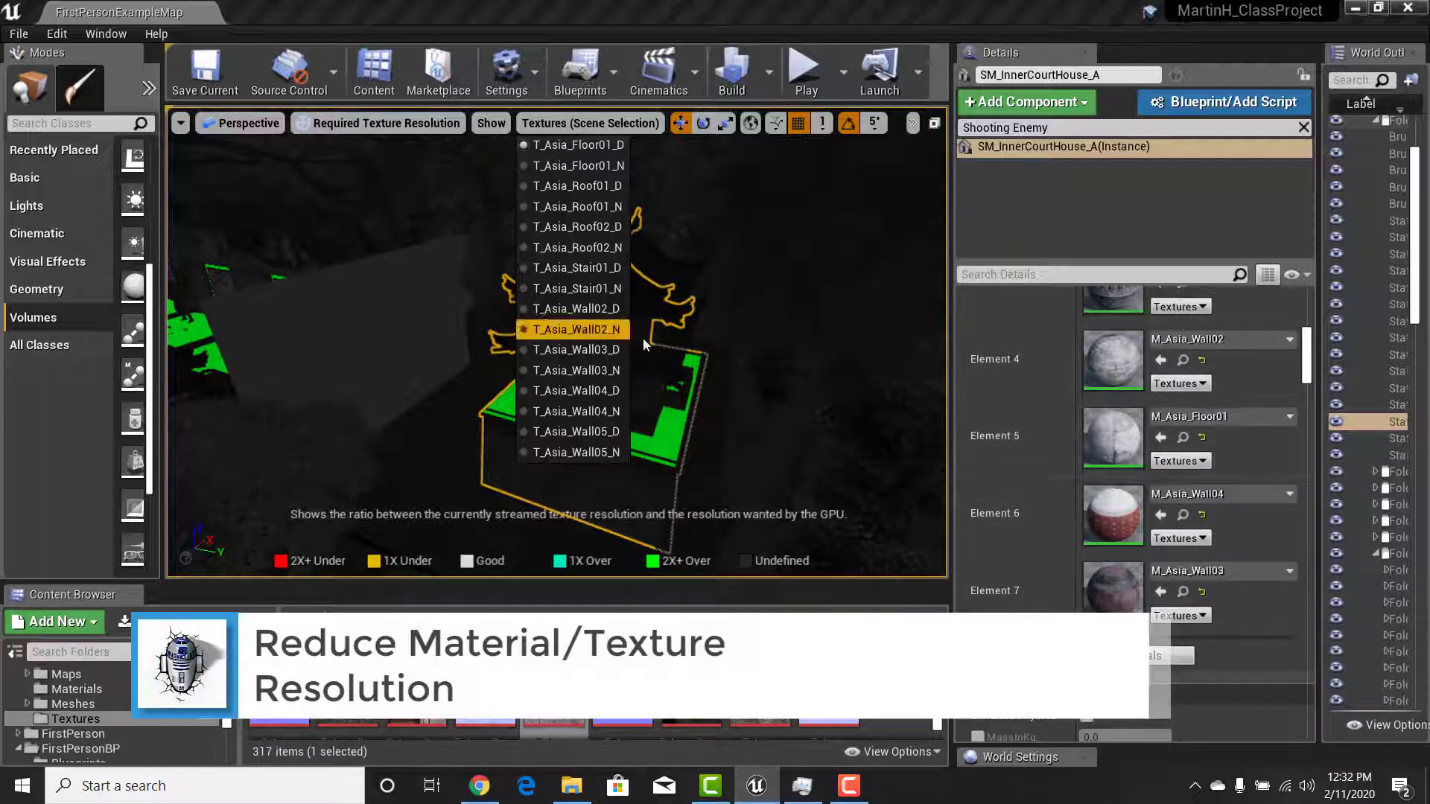
right_drag(693, 328, 659, 318)
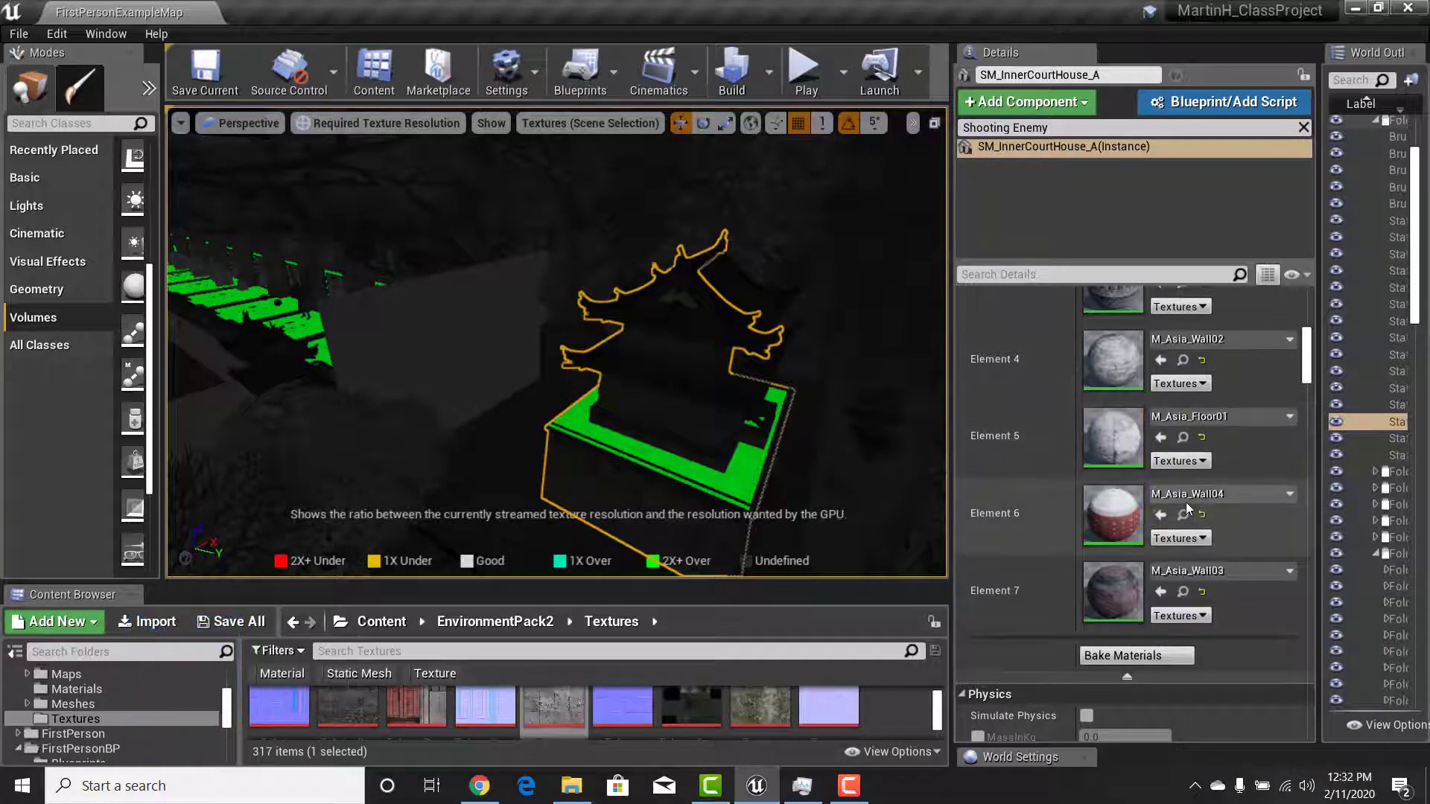
scroll(1200, 583, up, 5)
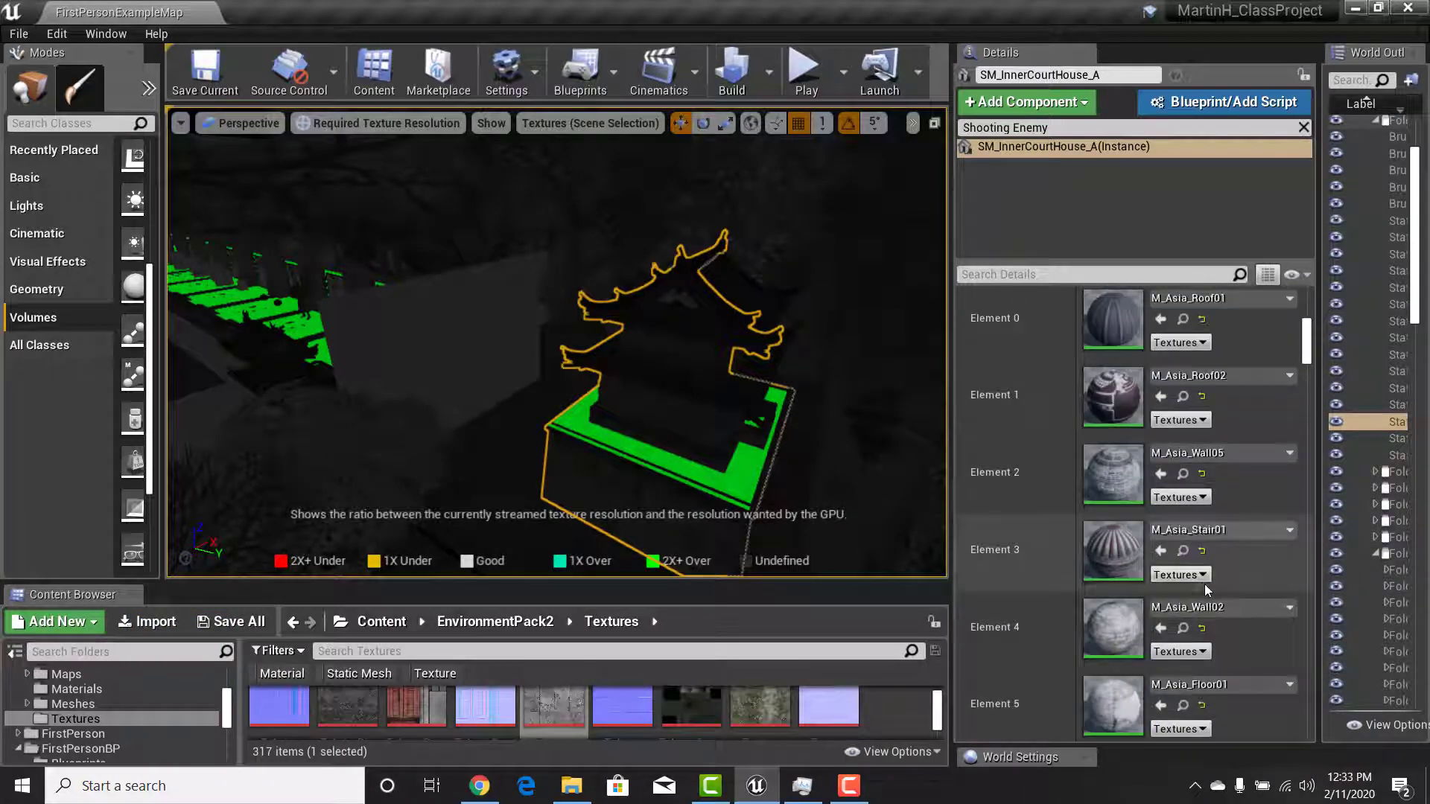
scroll(1202, 586, down, 5)
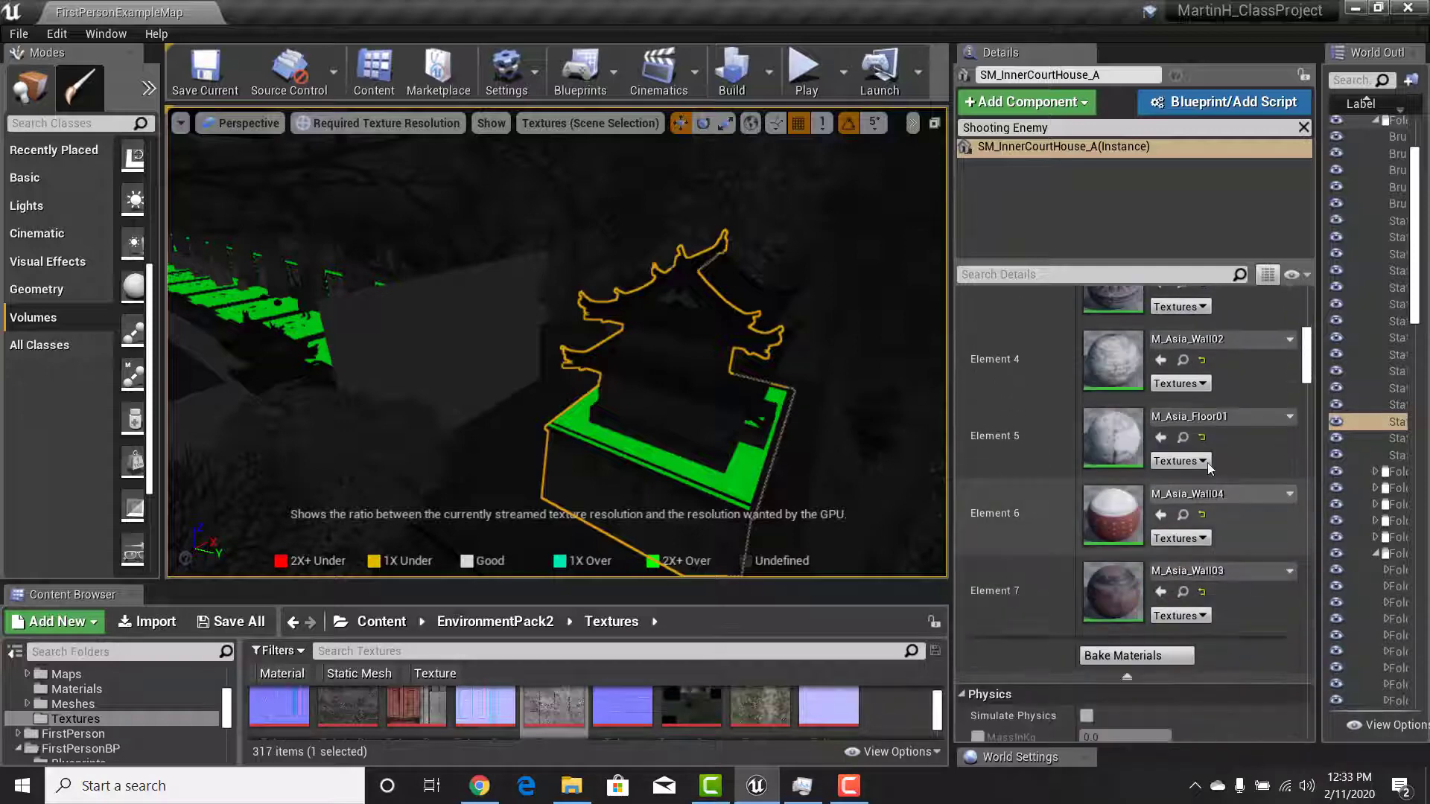
Open the building's Element 5 material, M_Asia_Floor01, for editing
click(1190, 418)
click(1219, 420)
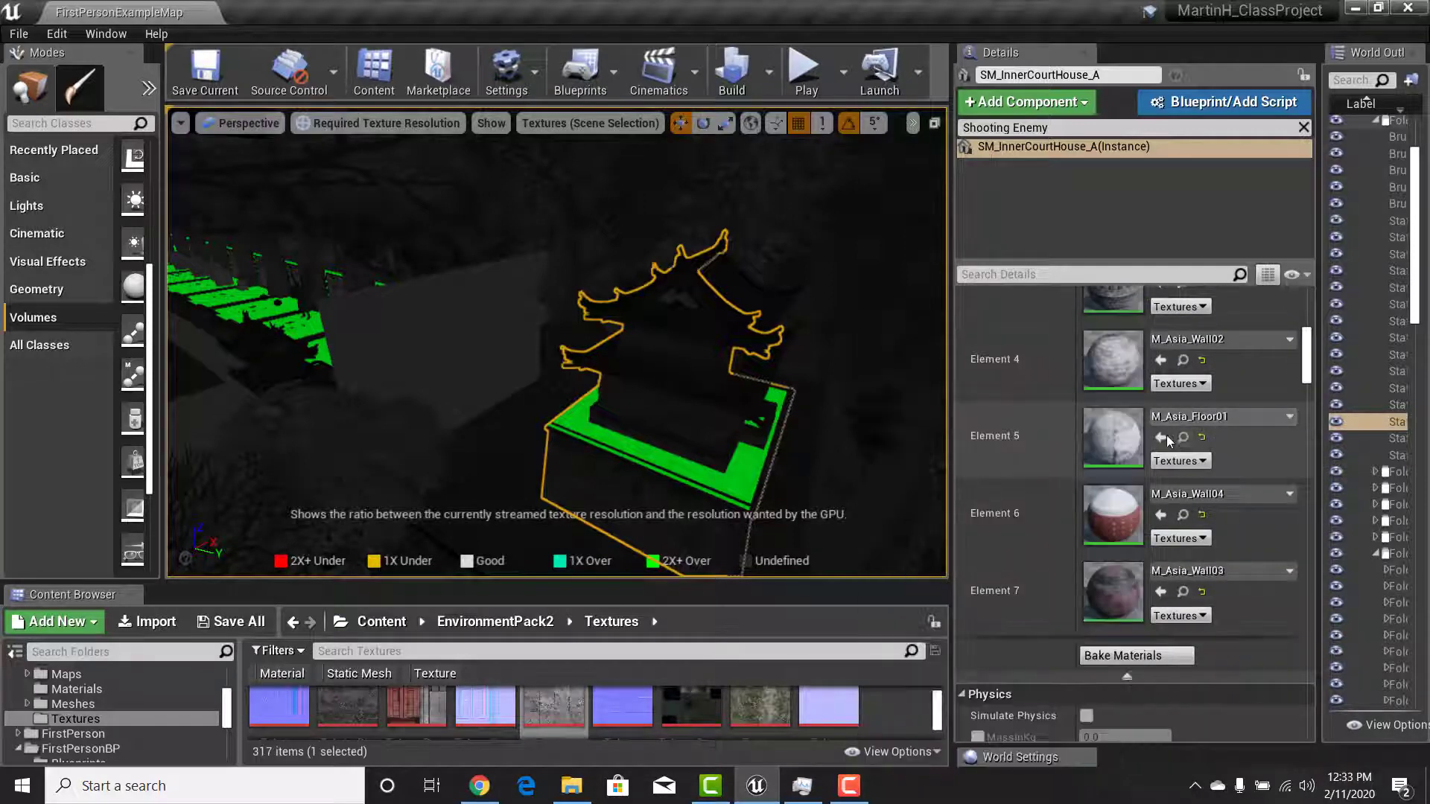
right_click(1114, 440)
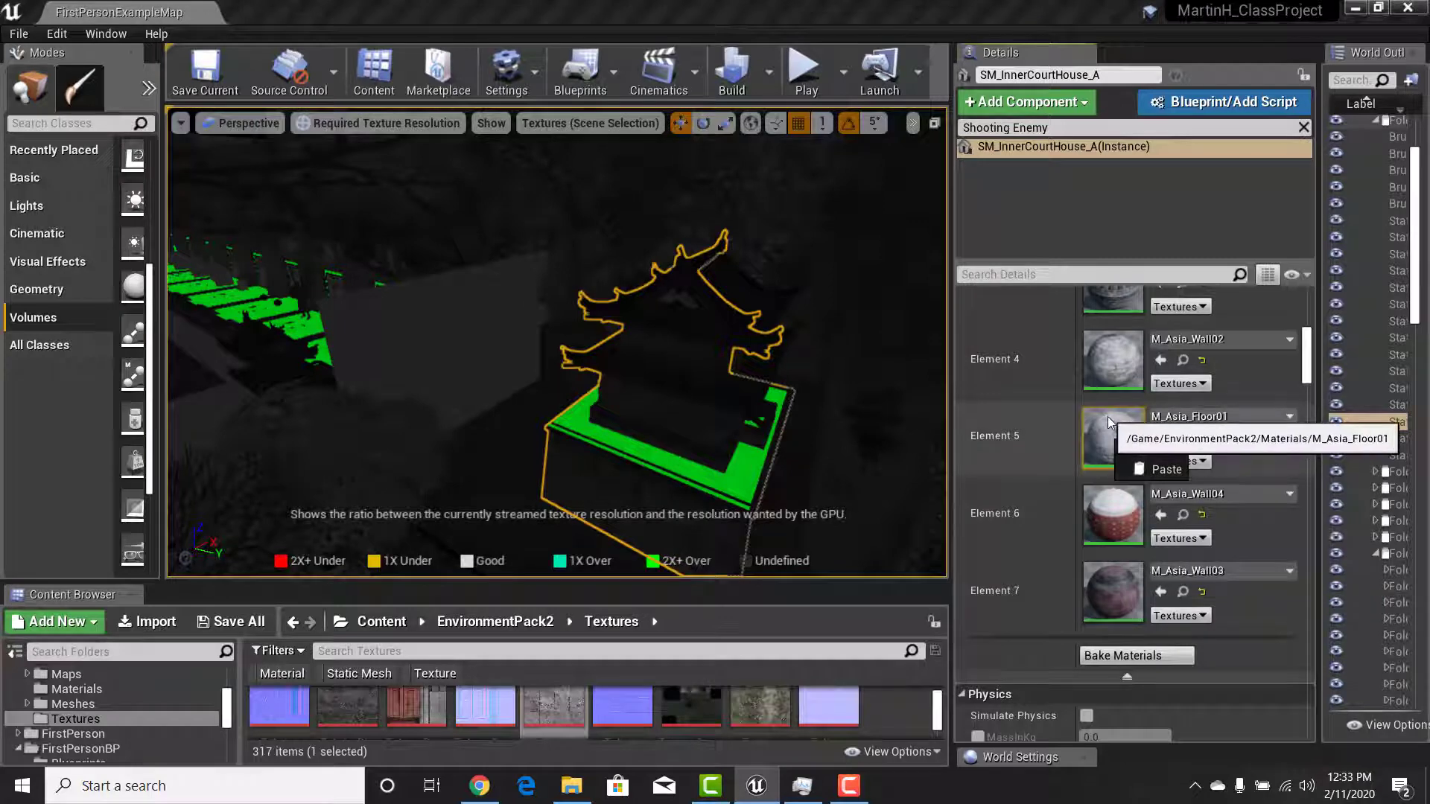
click(1100, 428)
double_click(1101, 427)
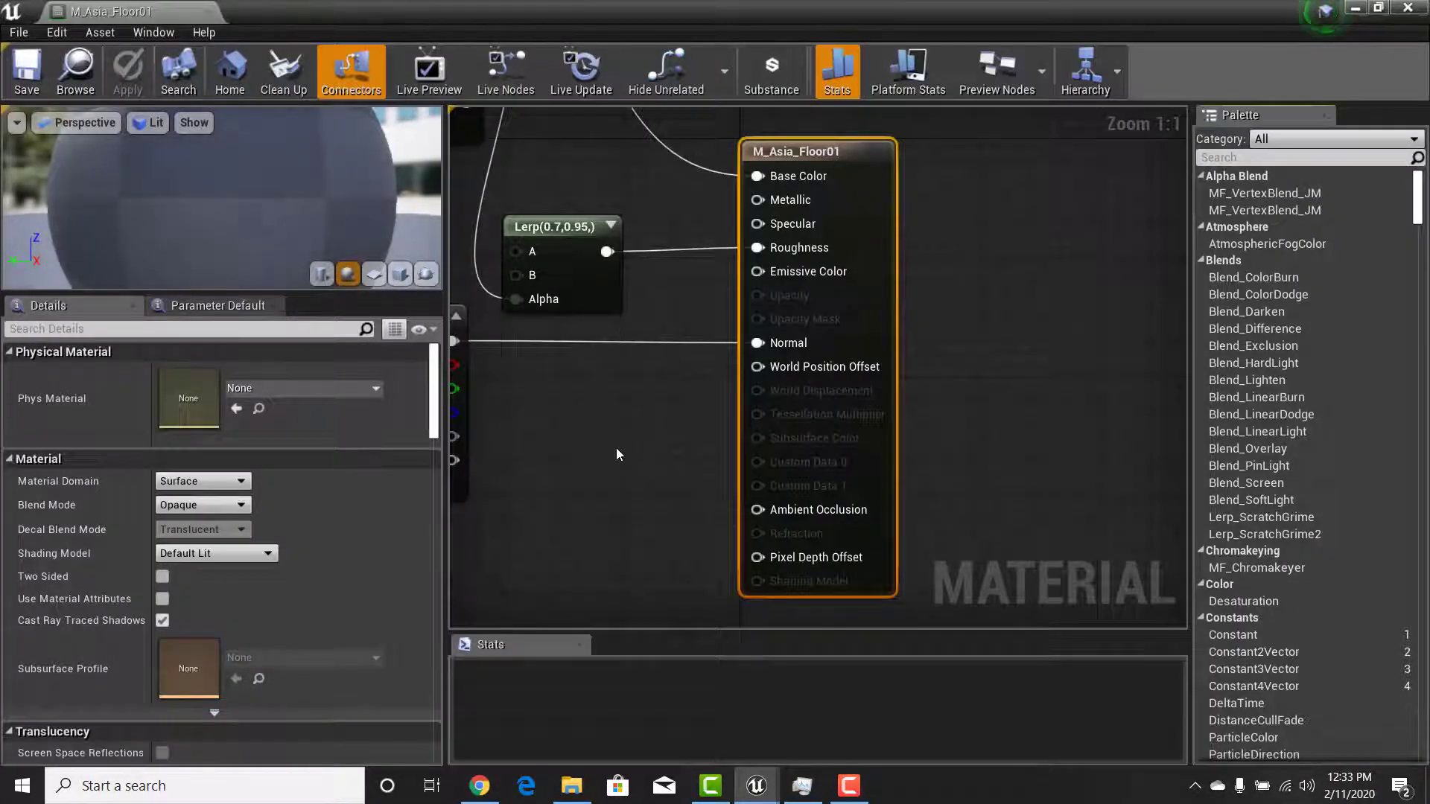
Examine the M_Asia_Floor01 node graph, including both Texture Sample nodes, and the material's preview sphere
scroll(616, 452, down, 1)
right_drag(556, 414, 777, 490)
scroll(776, 491, down, 1)
scroll(777, 491, down, 1)
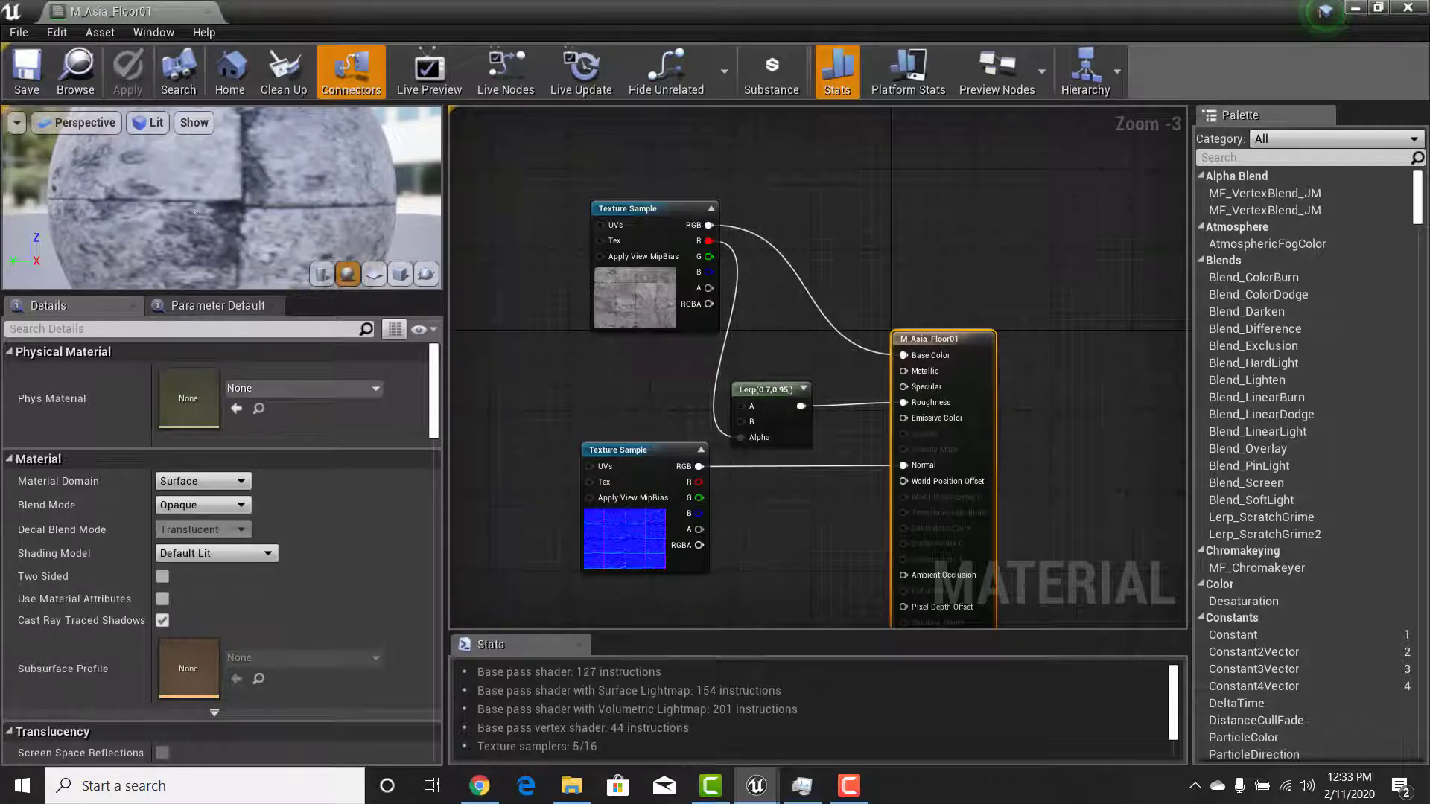
drag(195, 212, 217, 210)
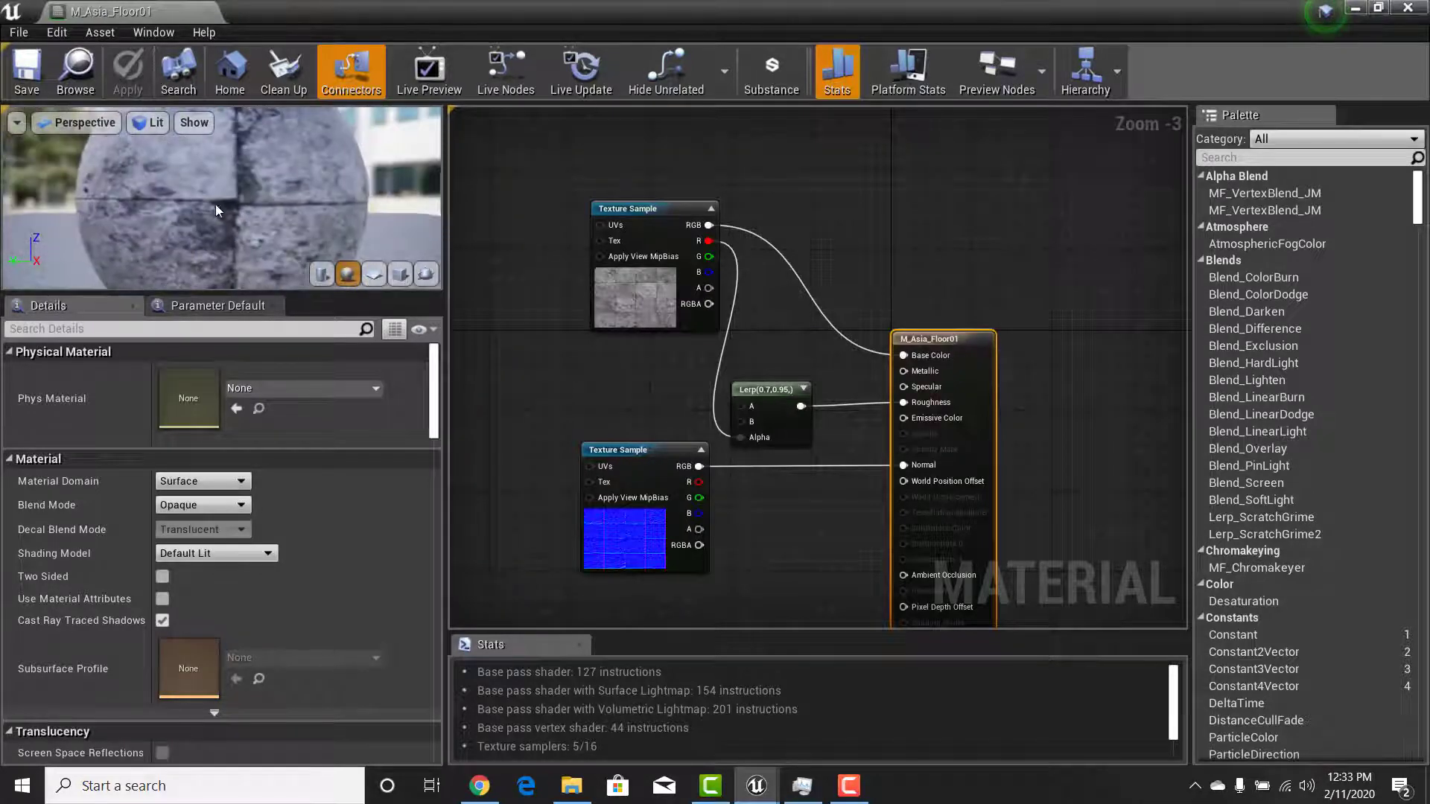
right_drag(599, 553, 631, 499)
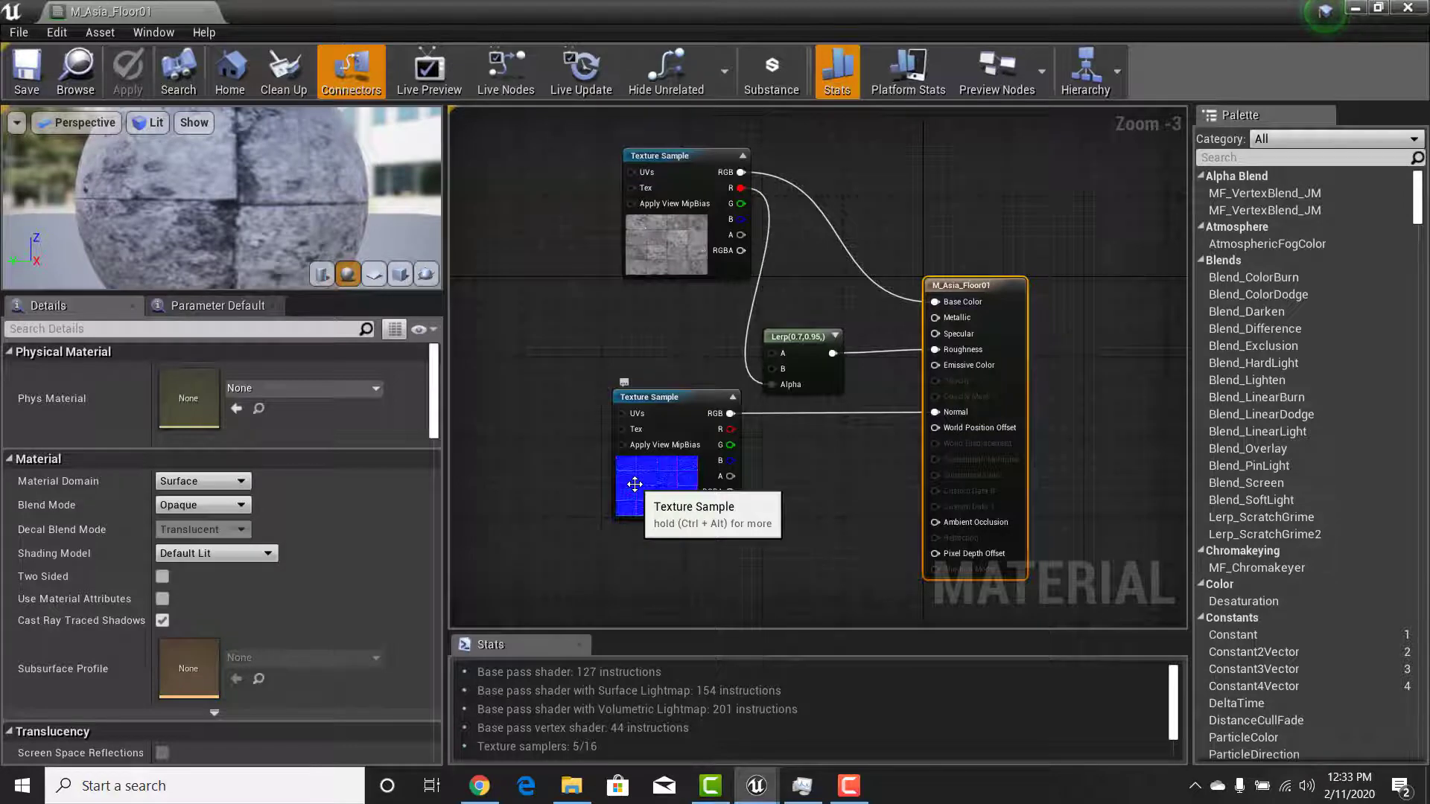
right_drag(564, 403, 535, 393)
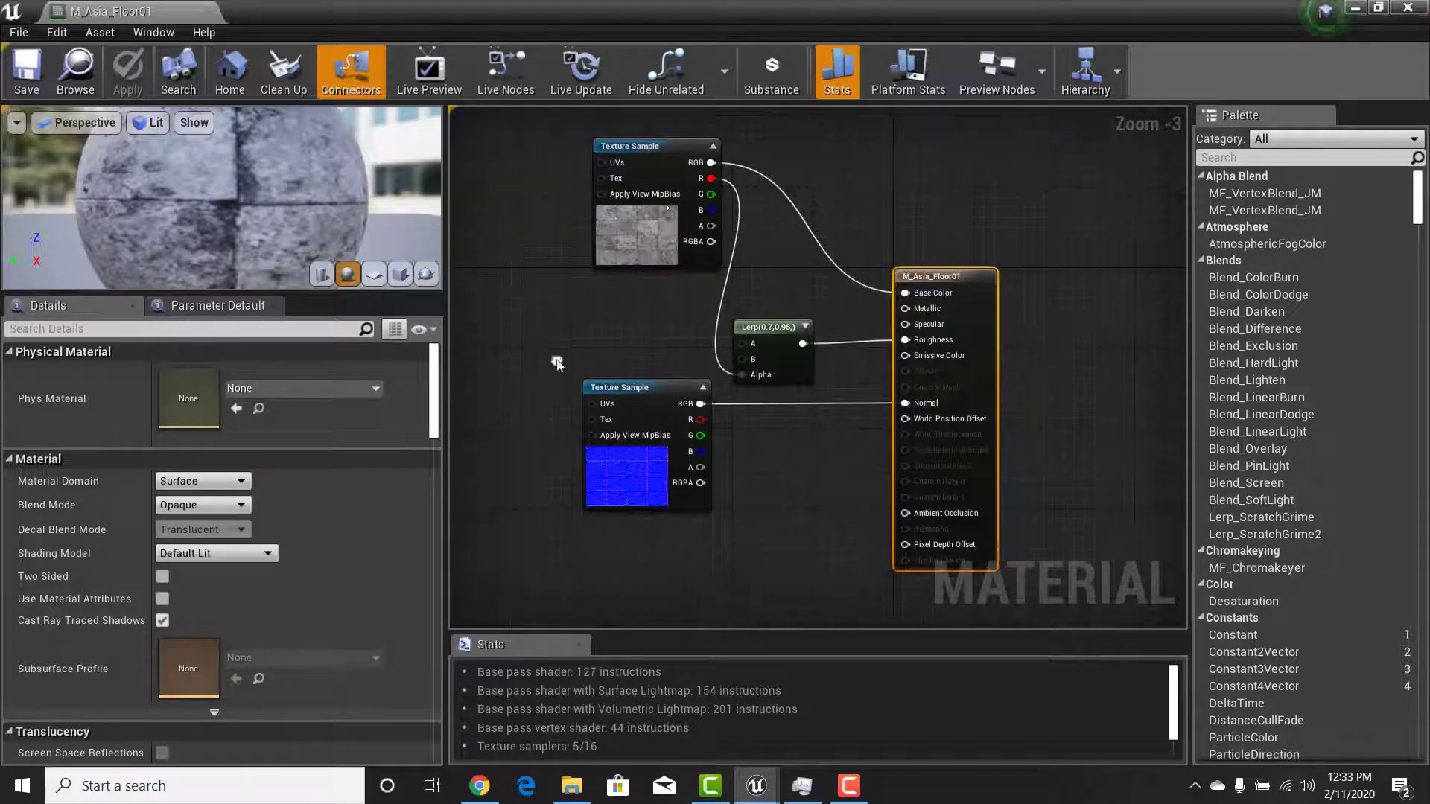
Open the T_Asia_Floor01_D texture from the Texture Sample feeding Base Color and reset its Maximum Texture Size to the default
click(660, 208)
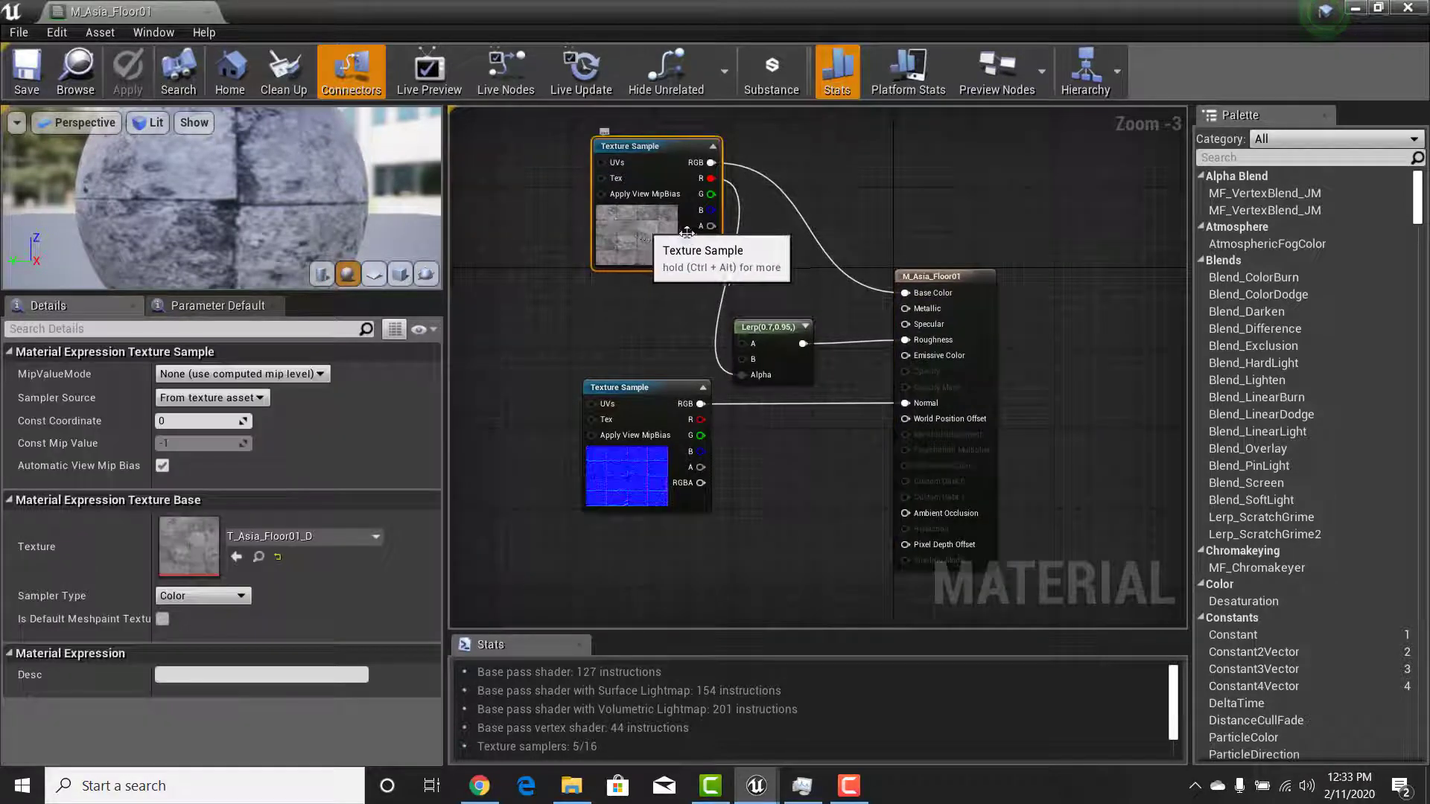
double_click(190, 548)
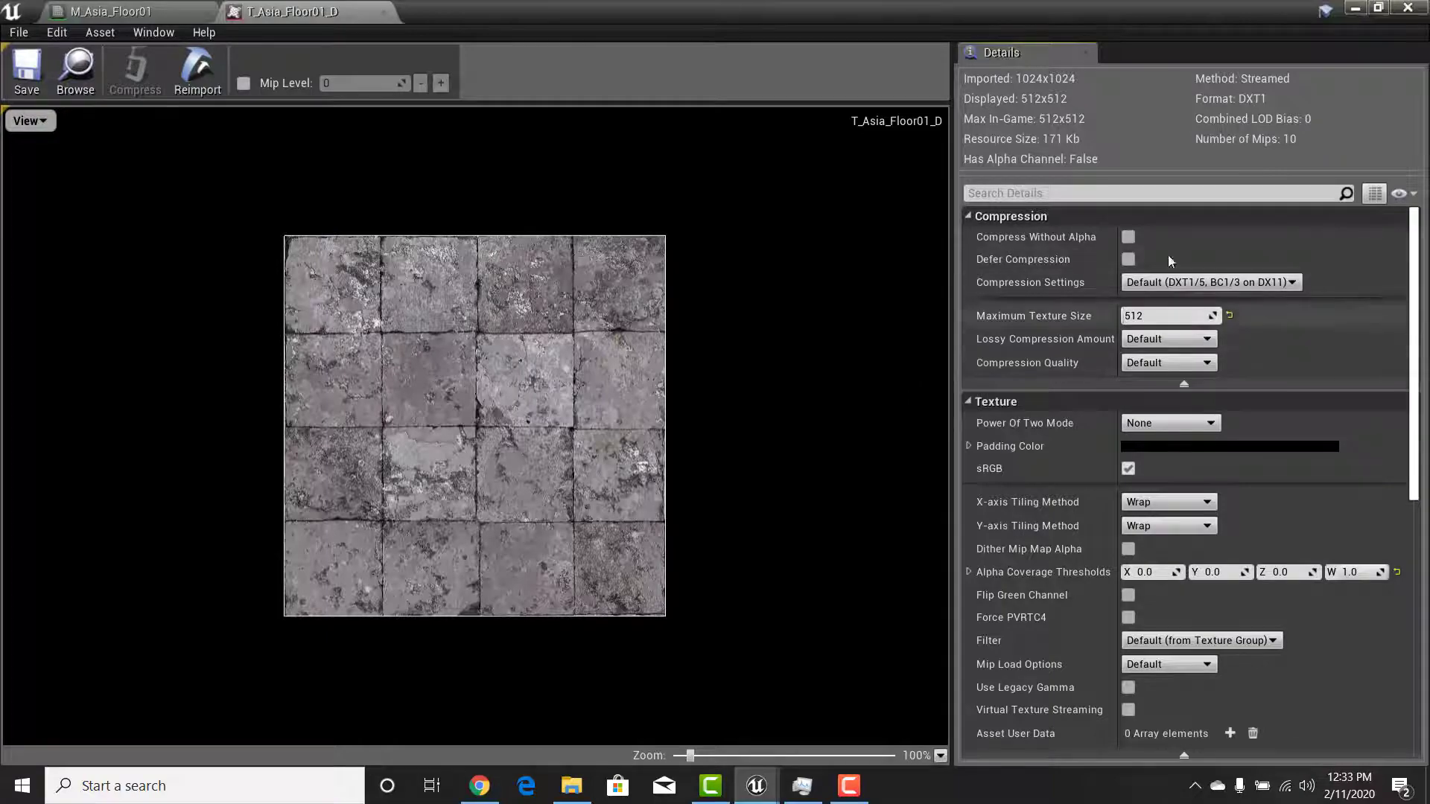
click(1231, 316)
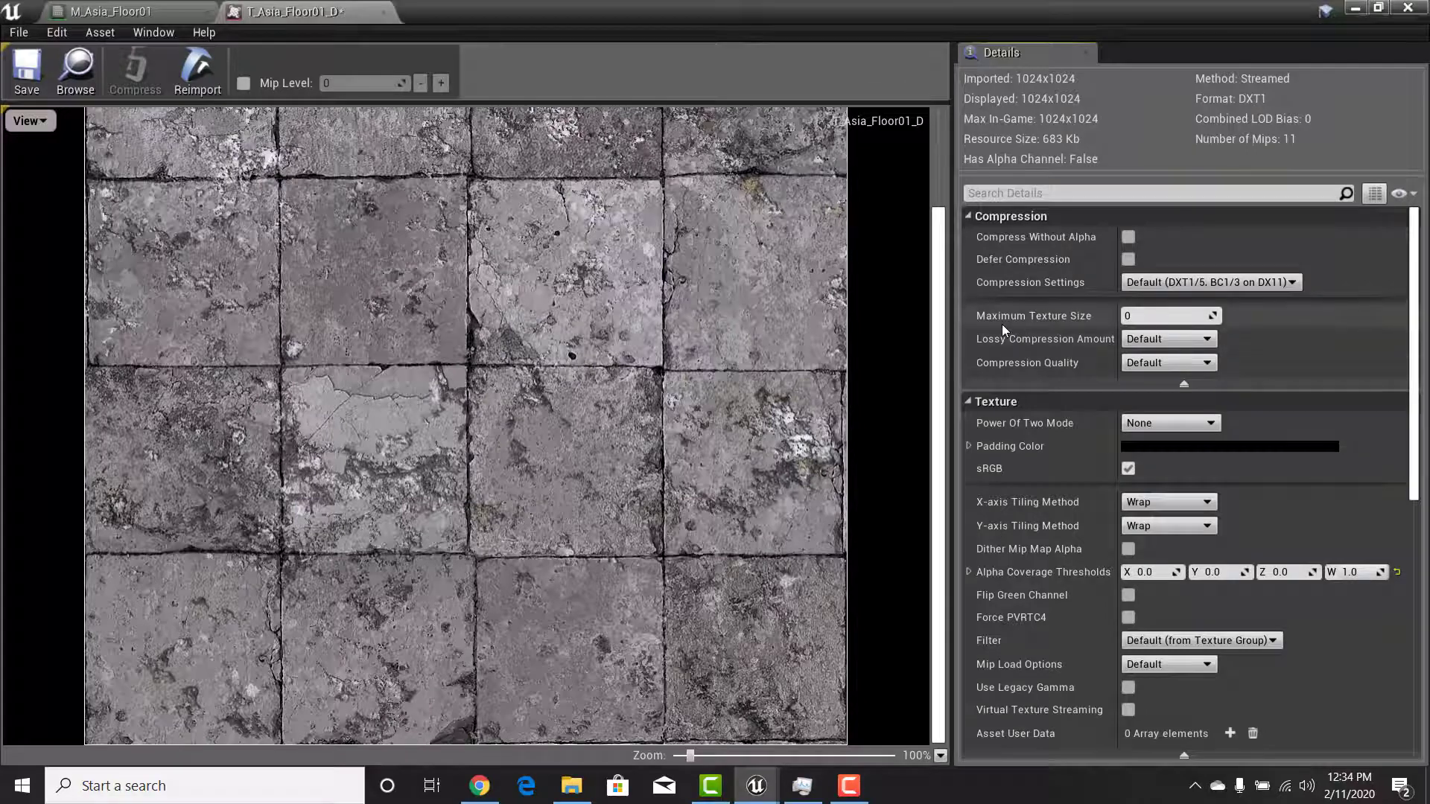
Set the Maximum Texture Size of T_Asia_Floor01_D to 8 and fit the texture preview to the viewport
mouse_move(1003, 320)
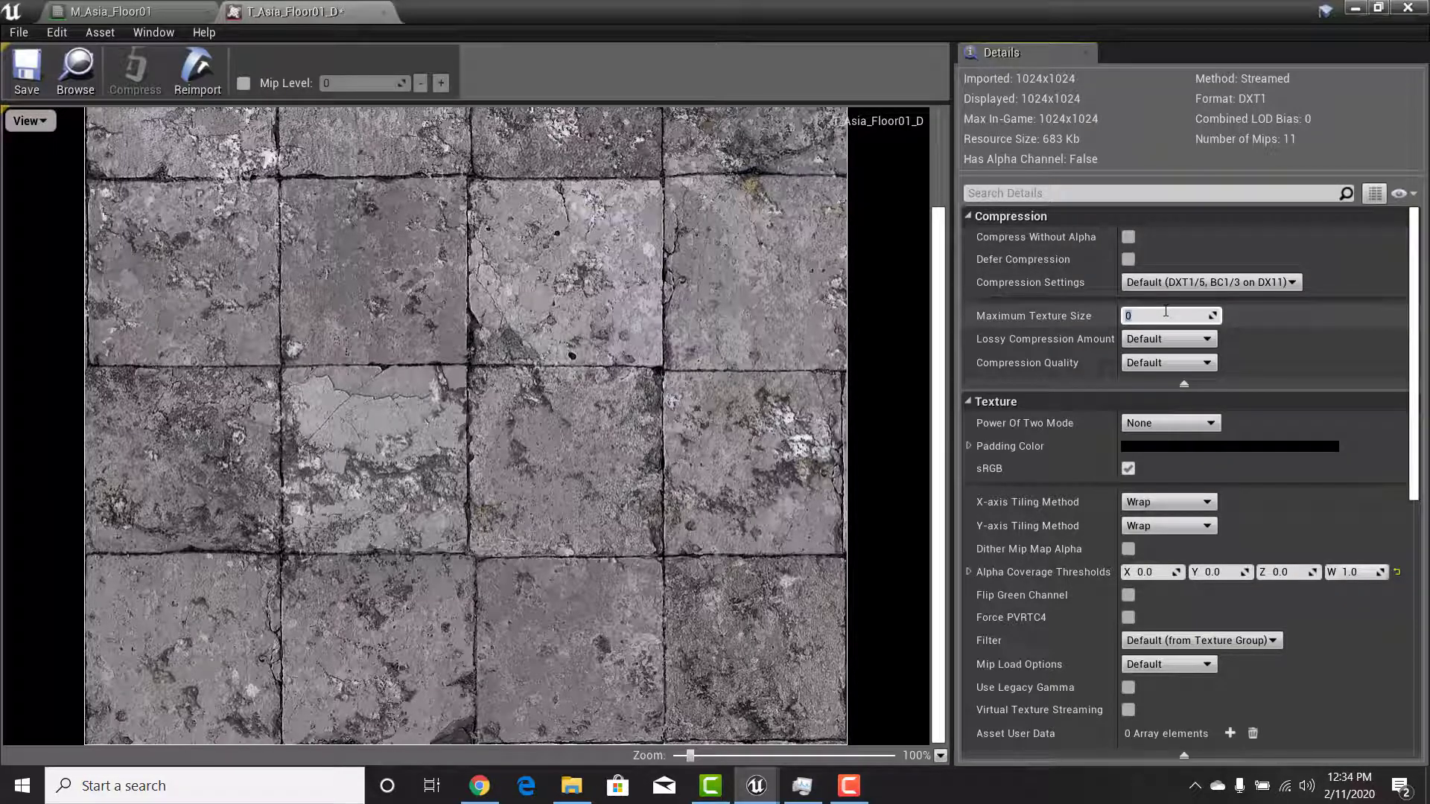
key(Return)
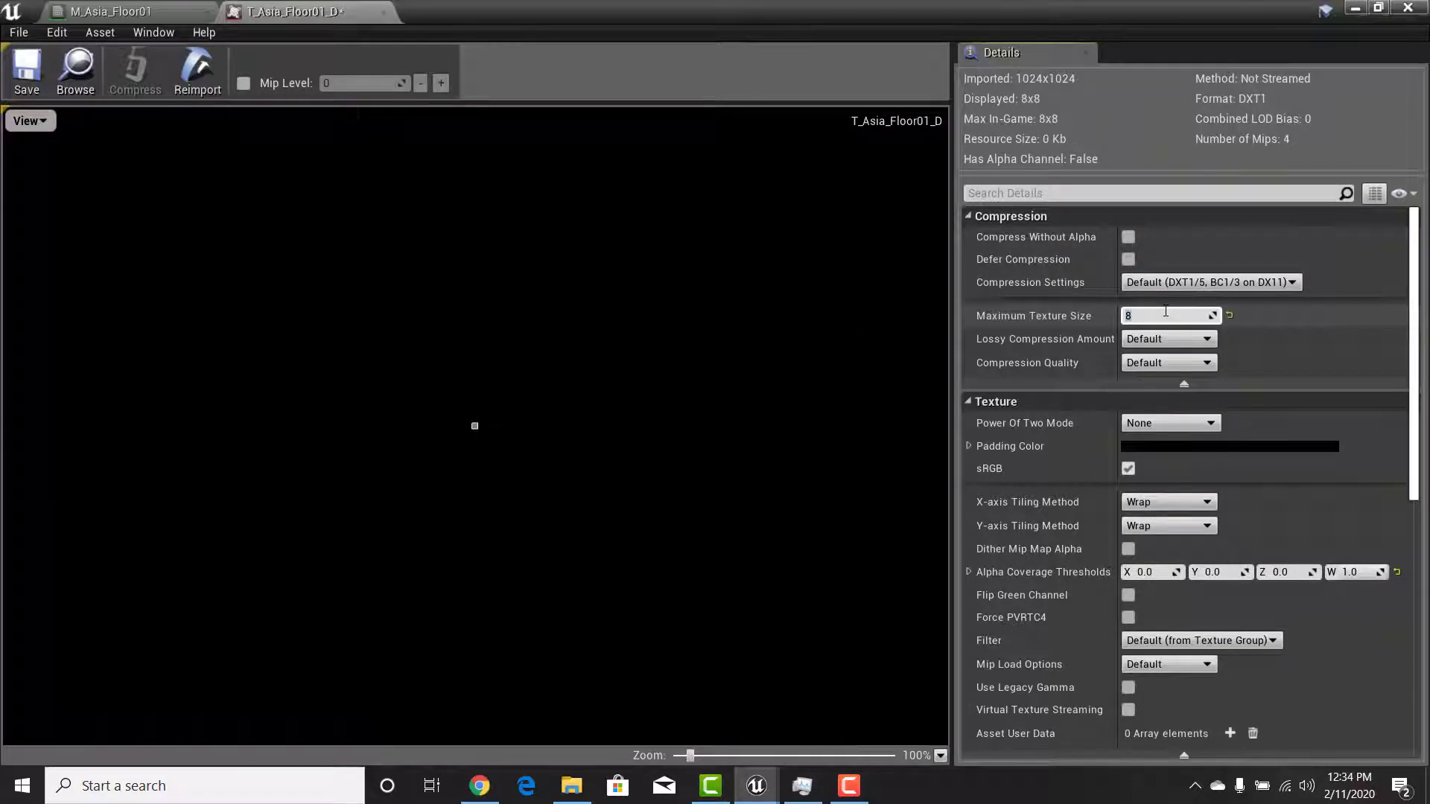
scroll(476, 469, up, 20)
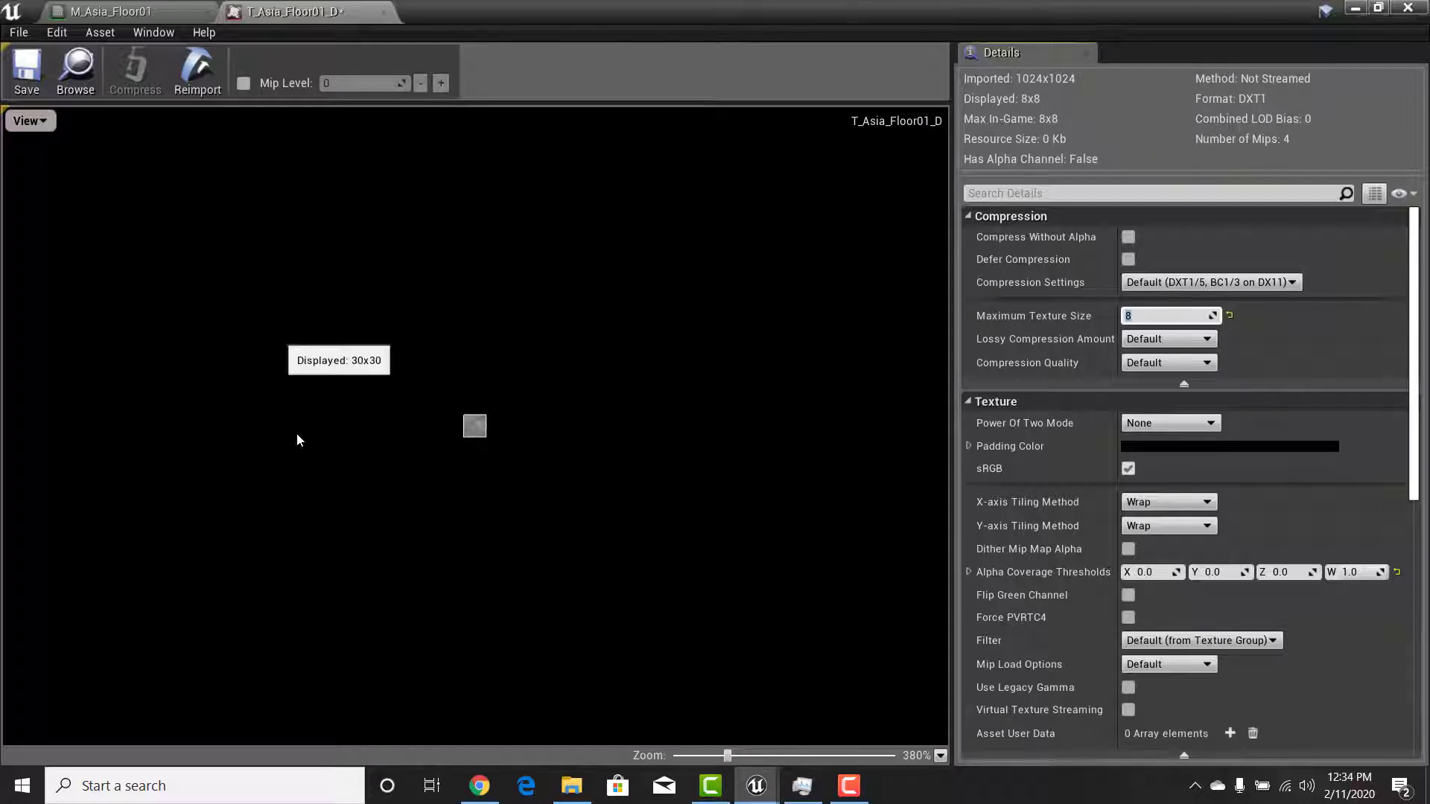
scroll(387, 447, up, 5)
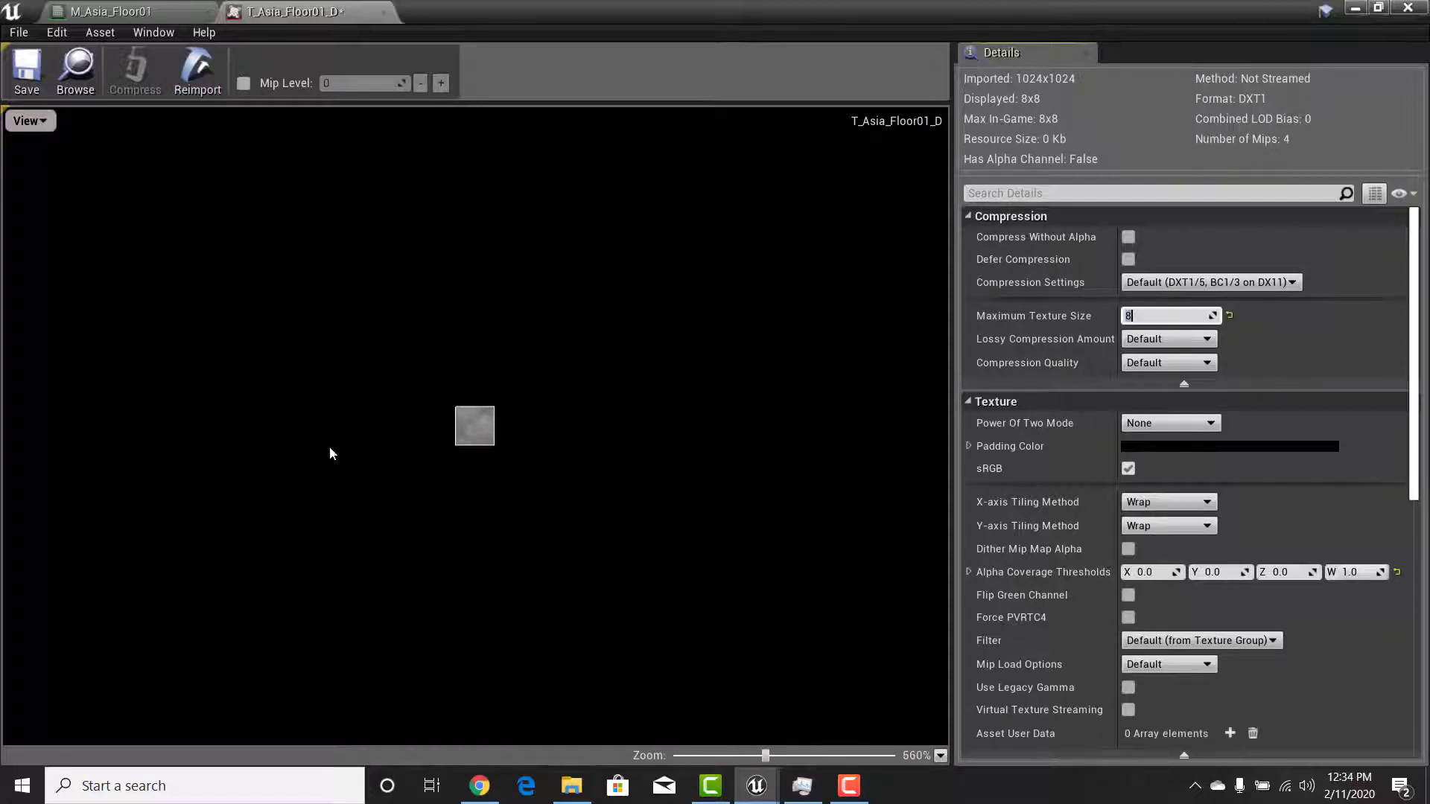
scroll(458, 453, up, 8)
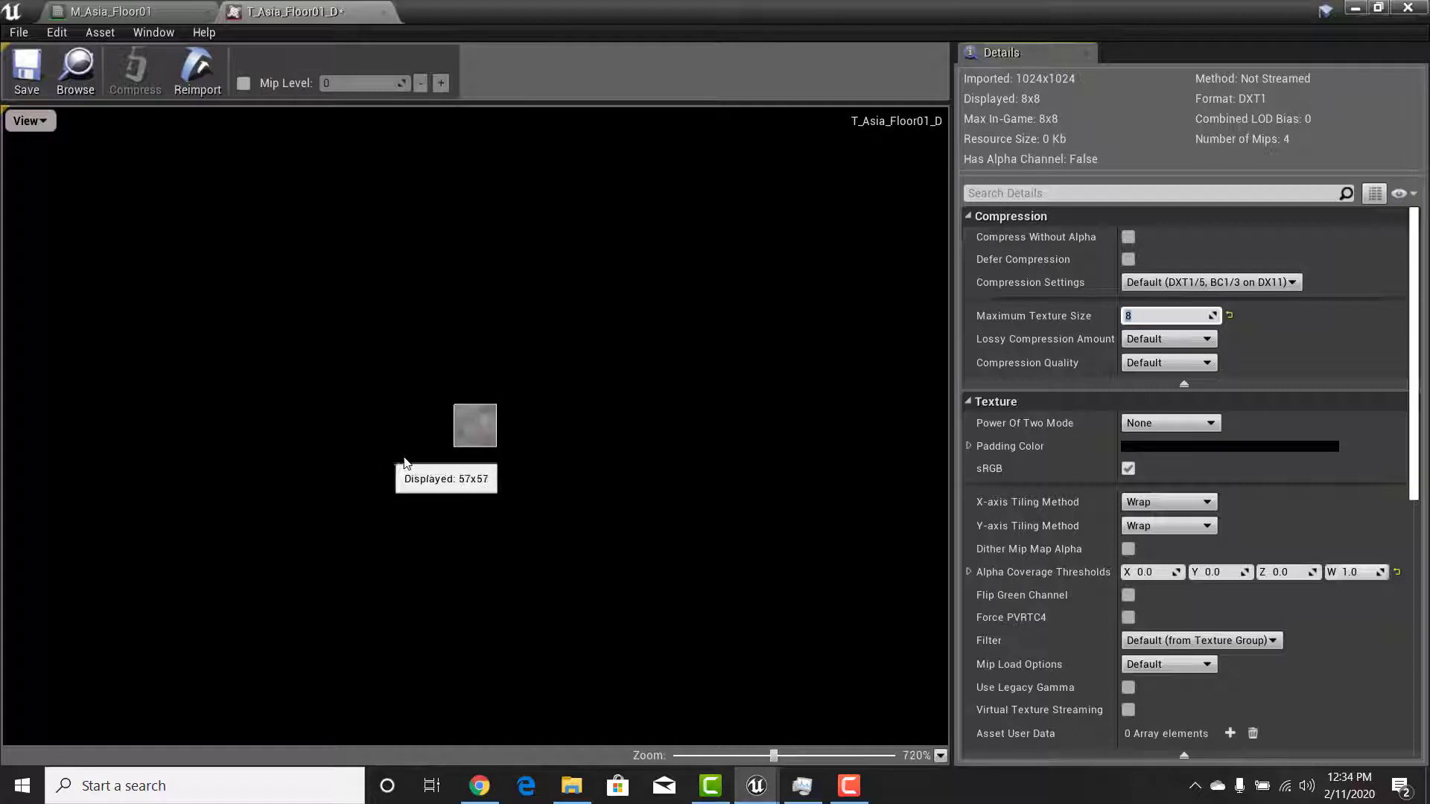
click(30, 121)
click(45, 324)
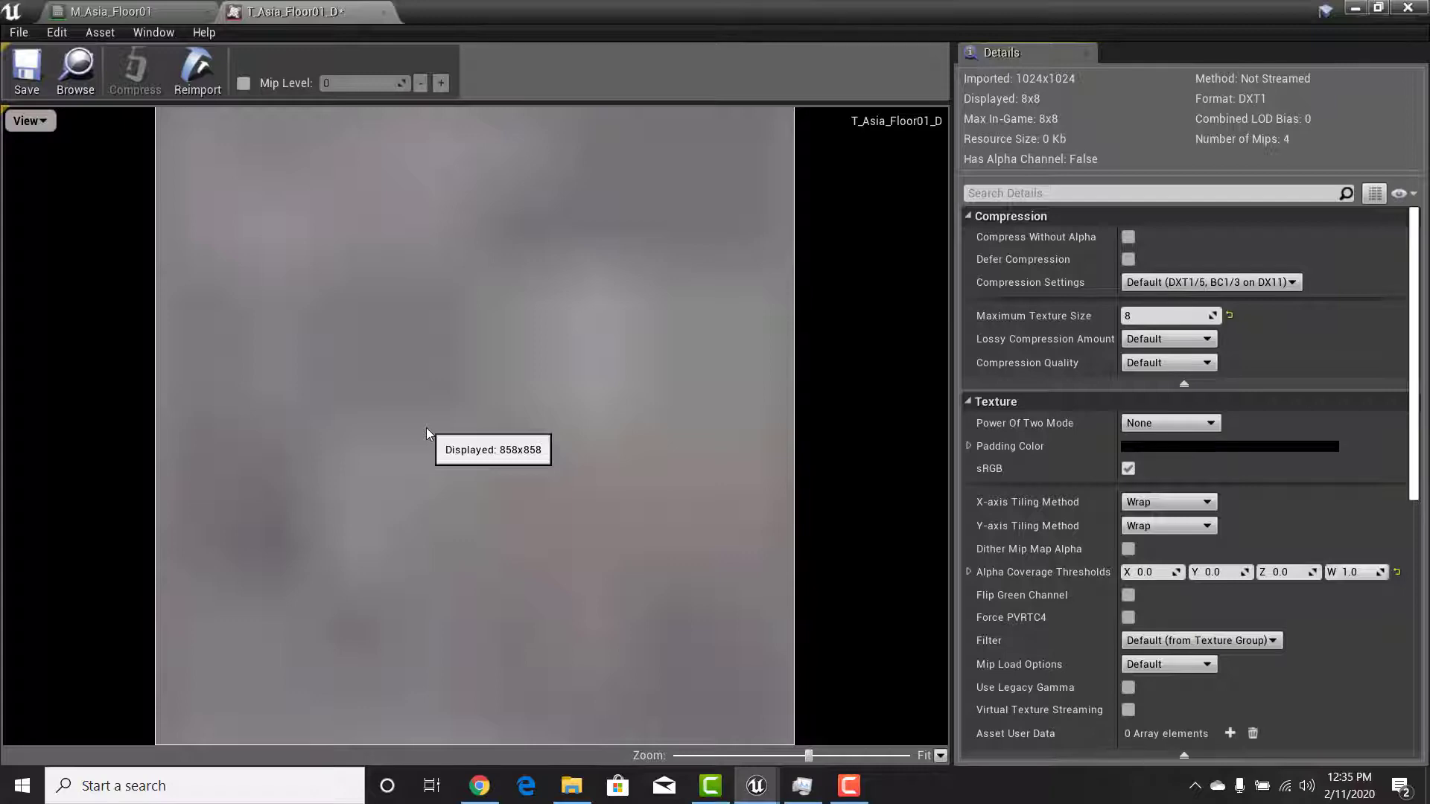
Return to the level and examine the resolution colours of the courthouse floor and the distant objects from near and far
click(1357, 9)
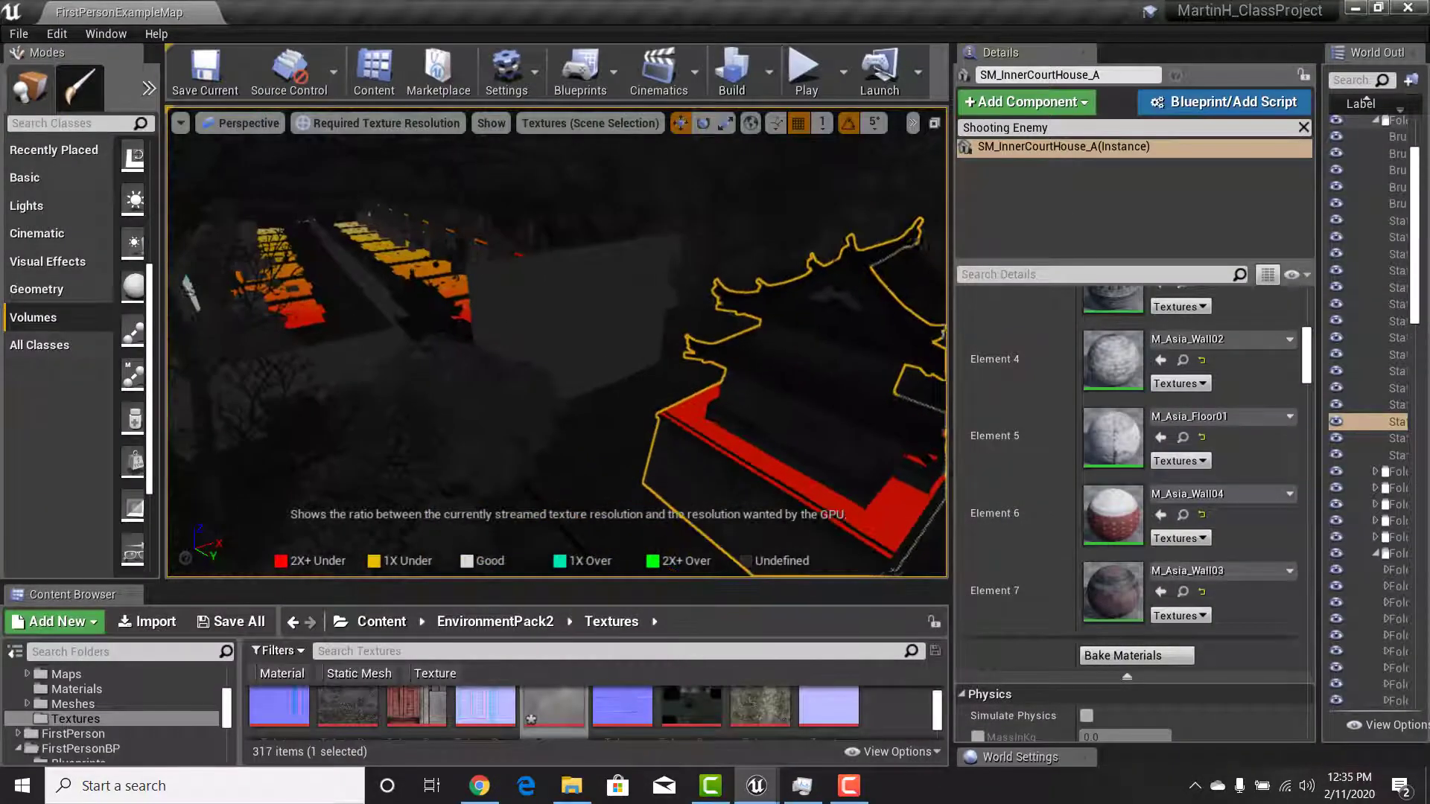
right_drag(556, 342, 514, 336)
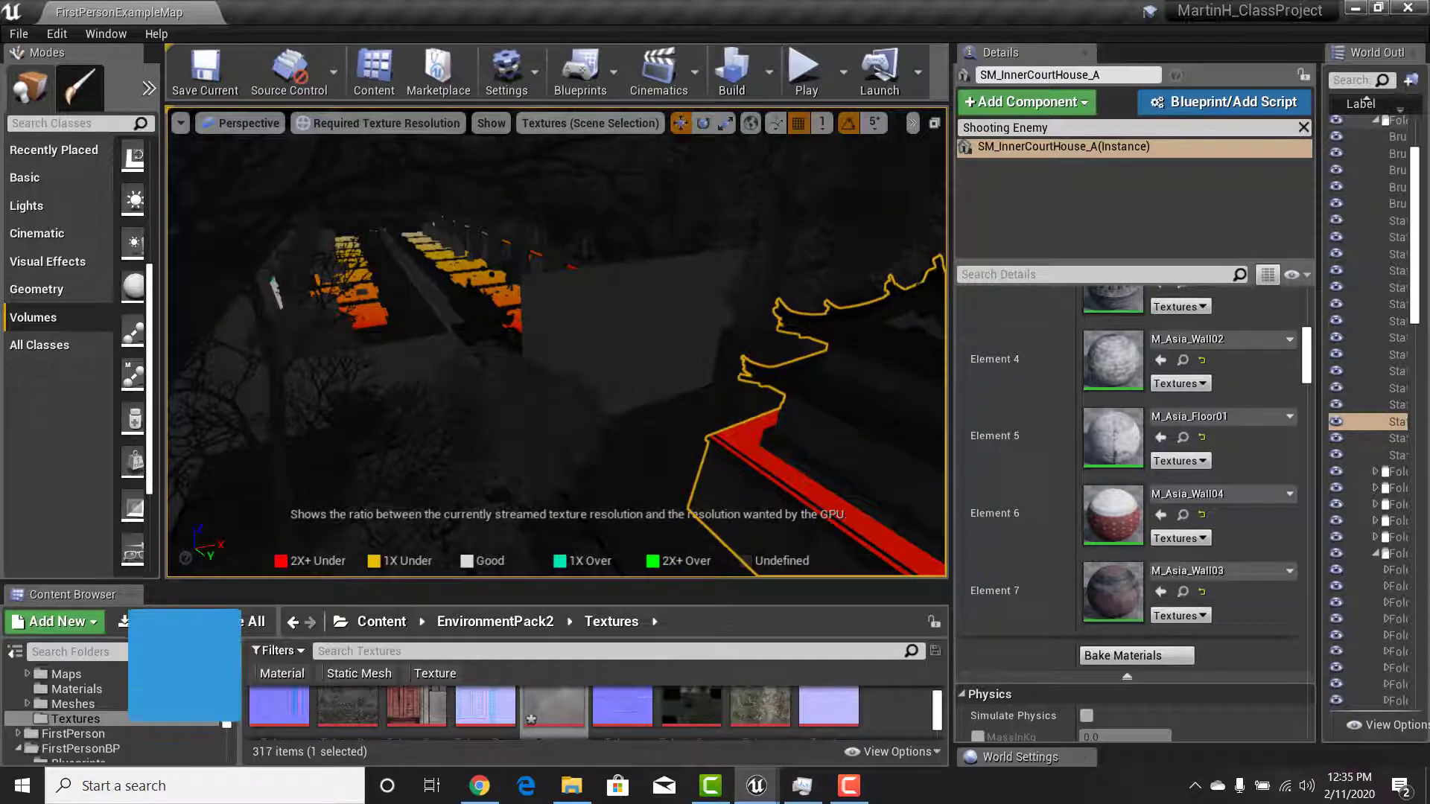
right_drag(680, 465, 615, 423)
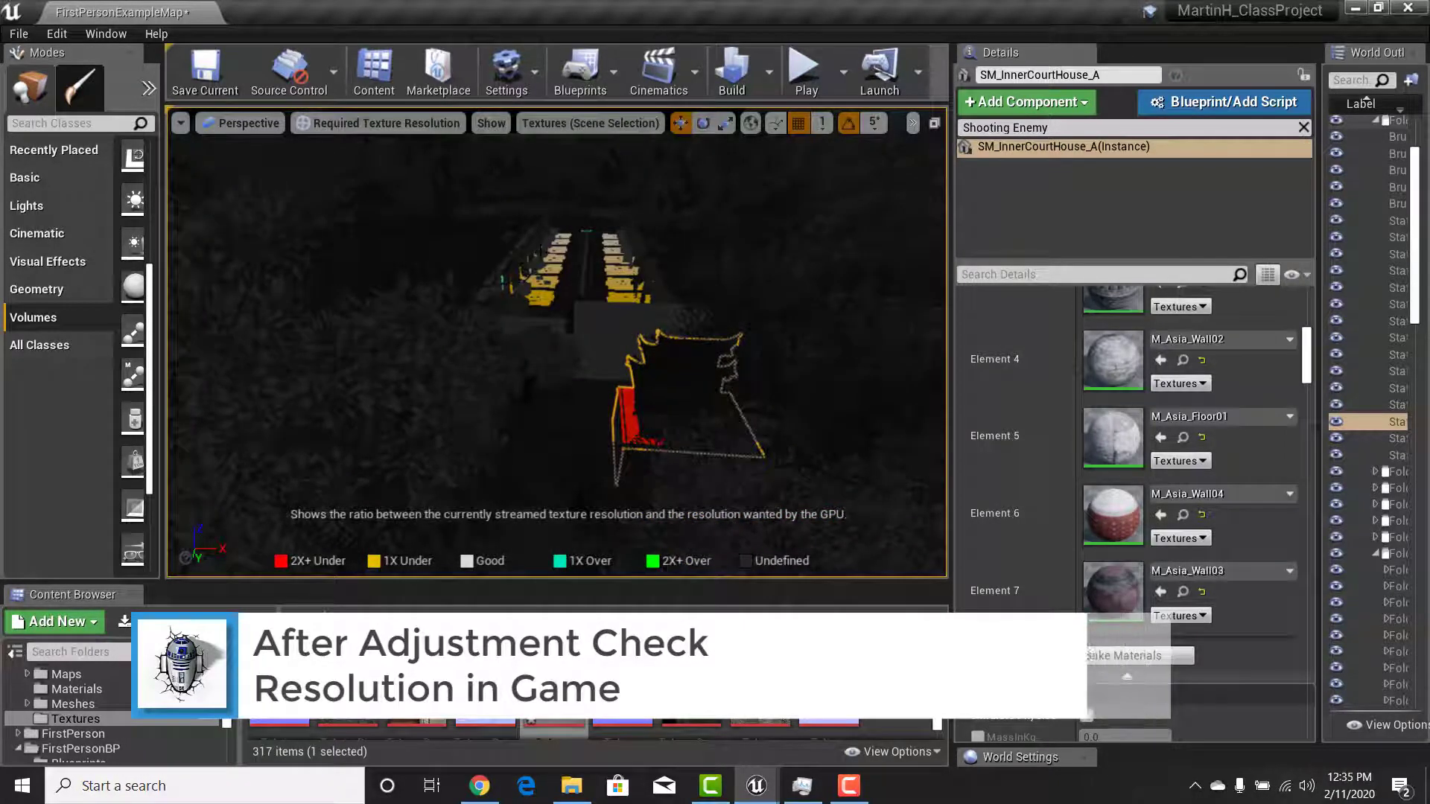
mouse_move(615, 423)
right_down()
mouse_move(622, 401)
mouse_move(625, 424)
right_up()
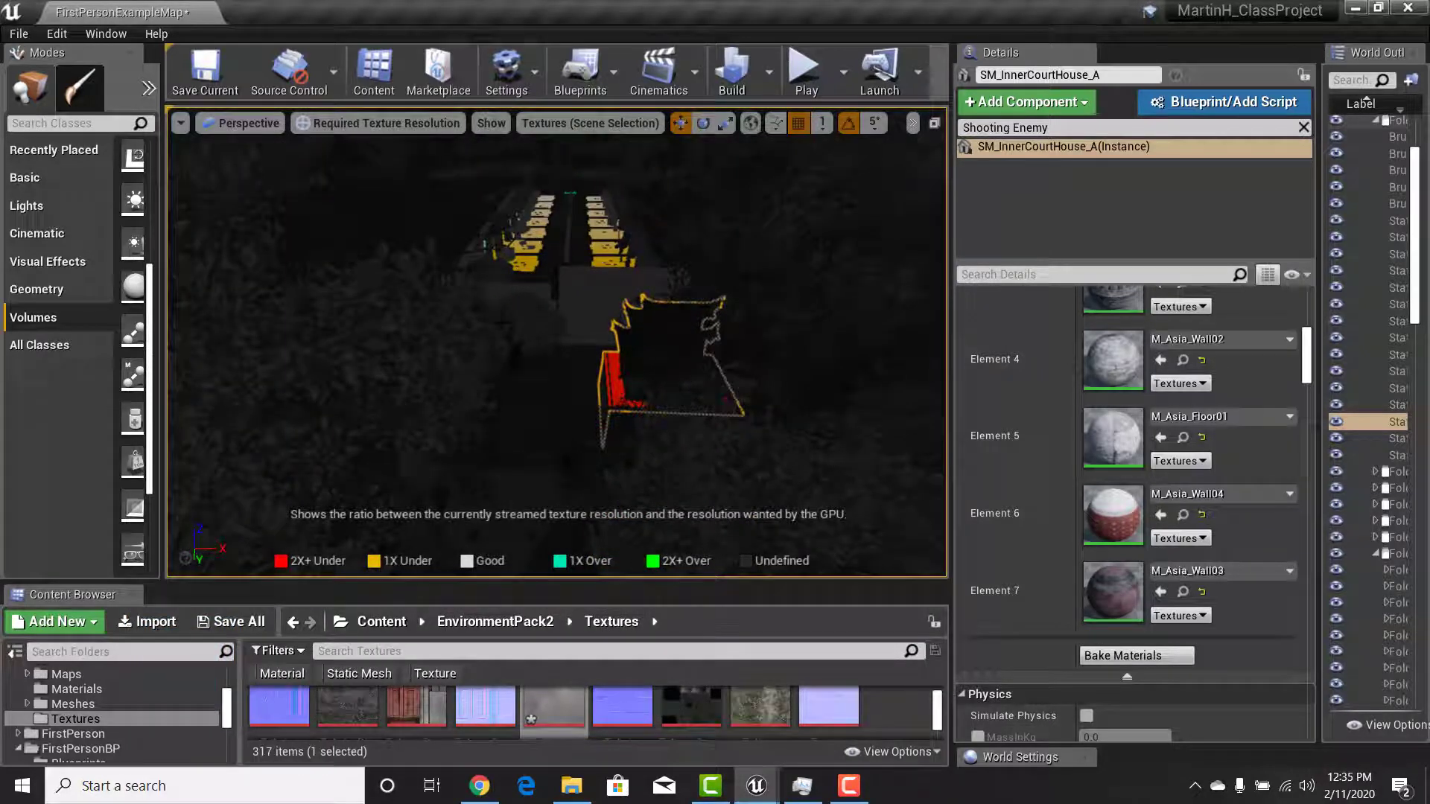
right_drag(487, 176, 505, 180)
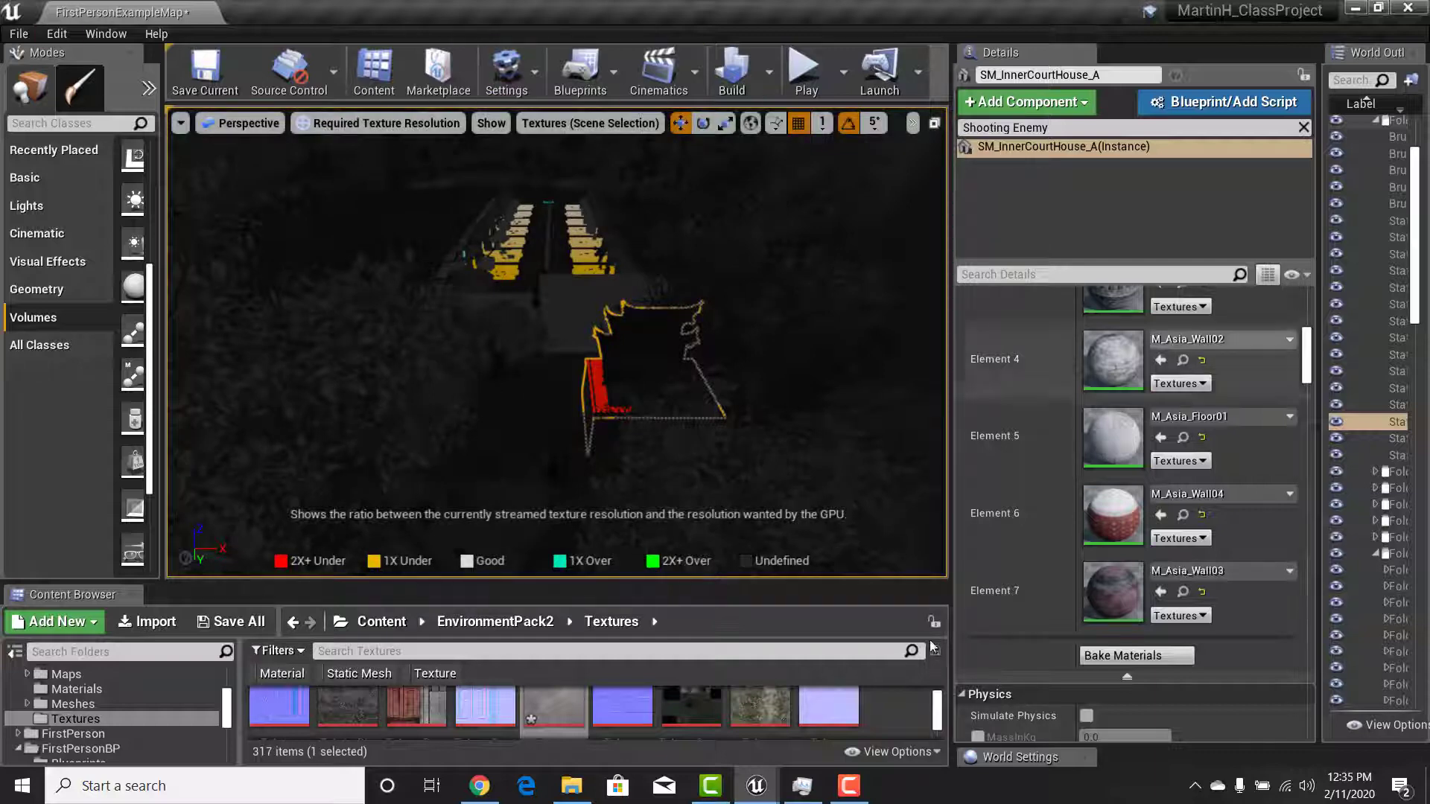
click(1353, 7)
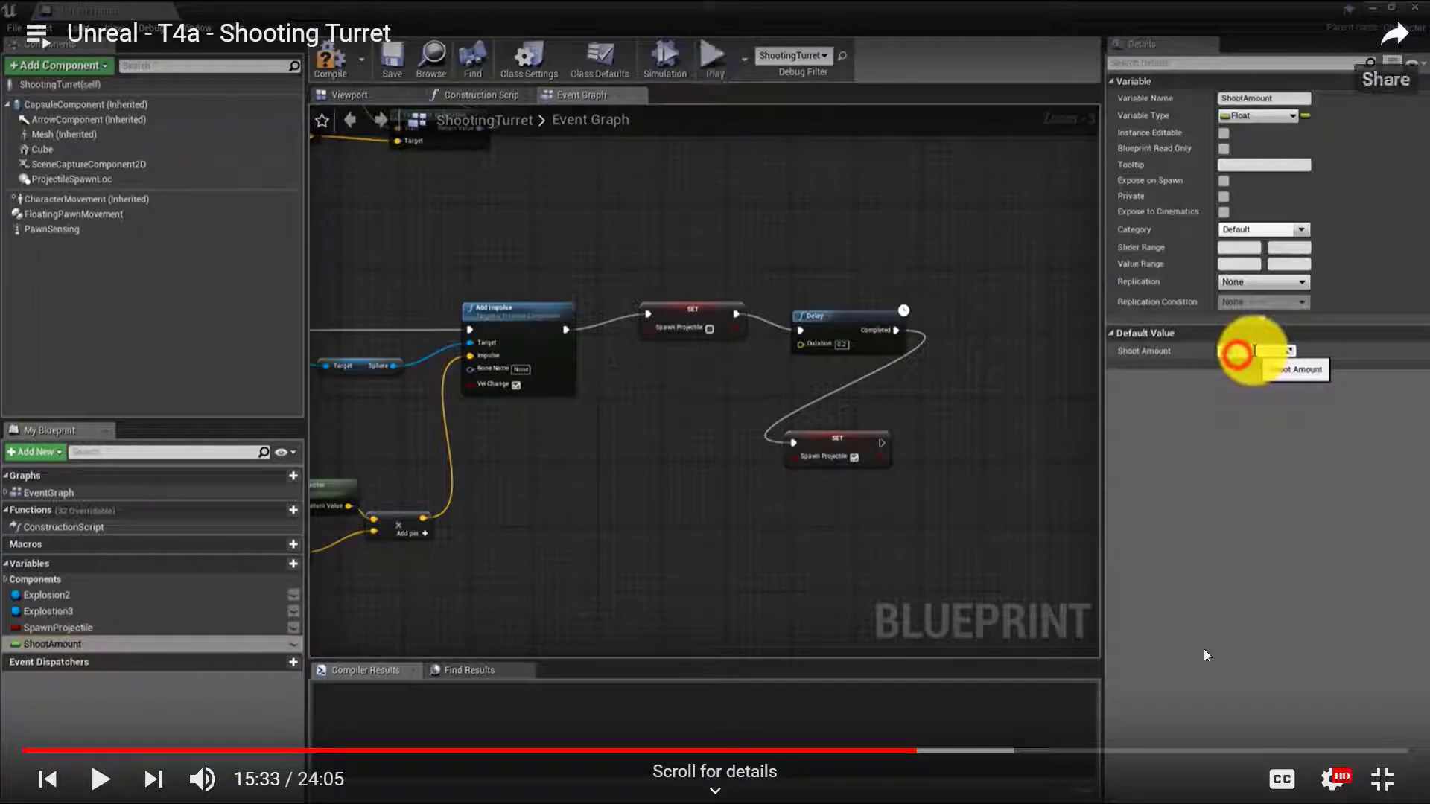
key(alt+Tab)
key(alt+Tab)
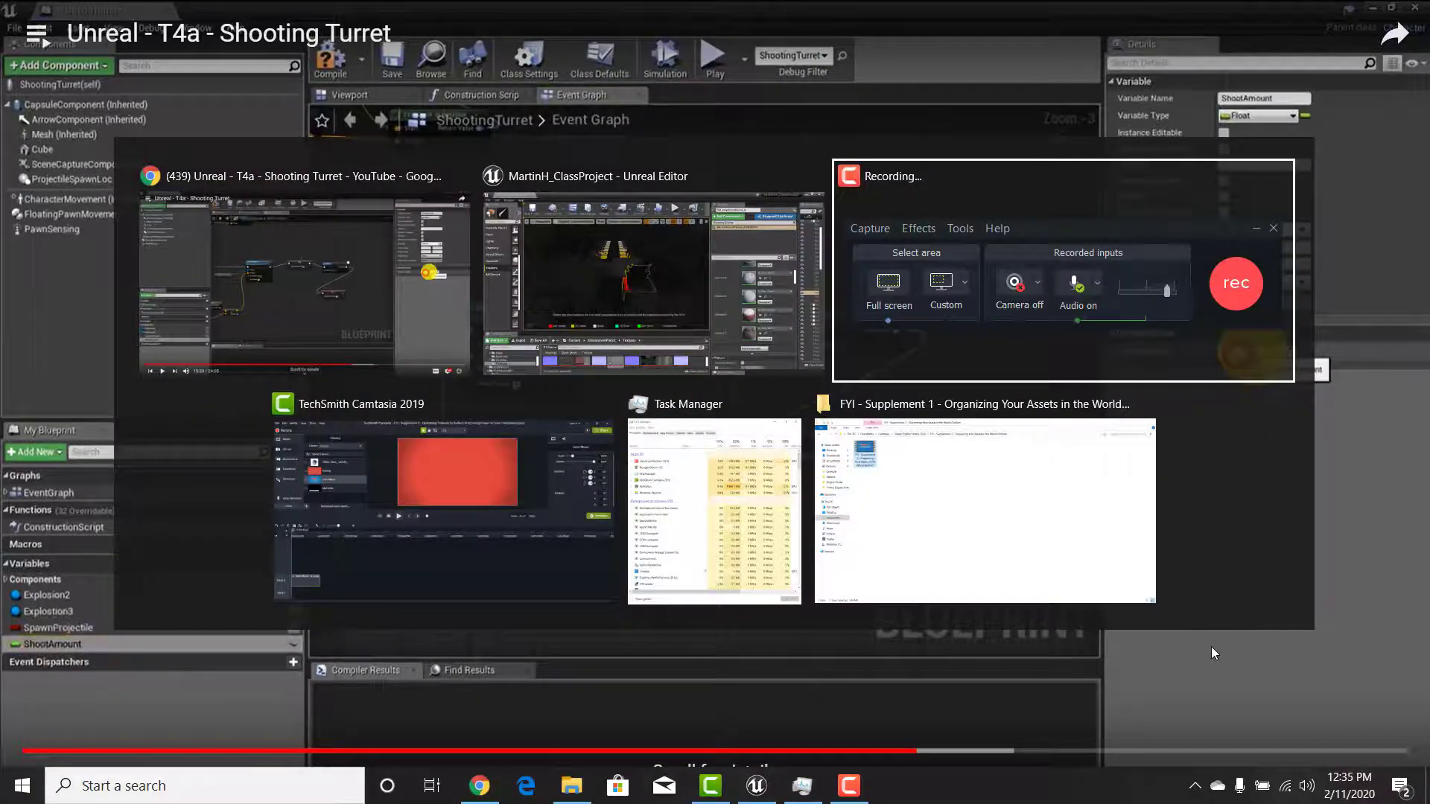
click(749, 788)
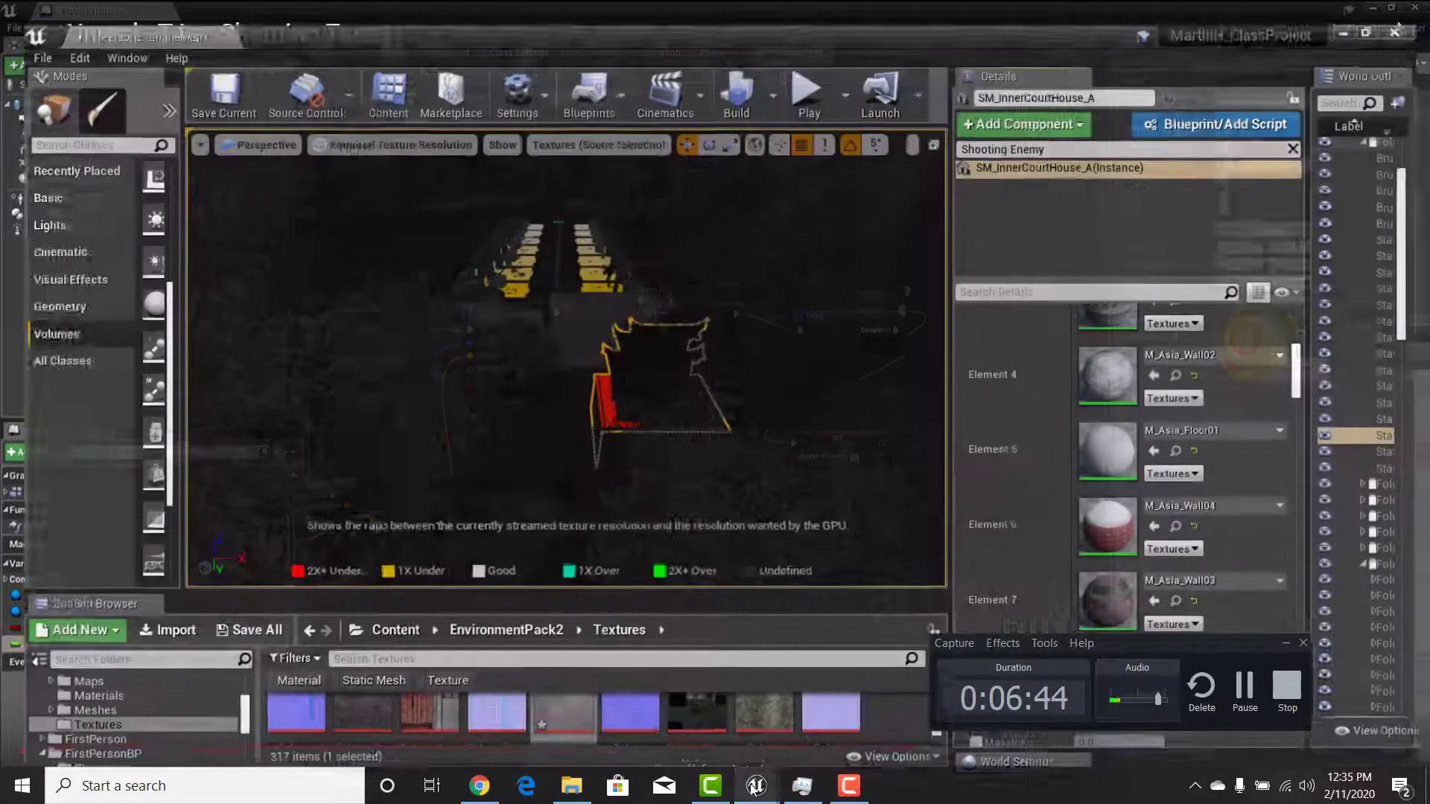
Select the SM_InnerCourtHouse_A2 building and open the T_Asia_Floor01_D texture from its Element 5 material, M_Asia_Floor01
click(596, 391)
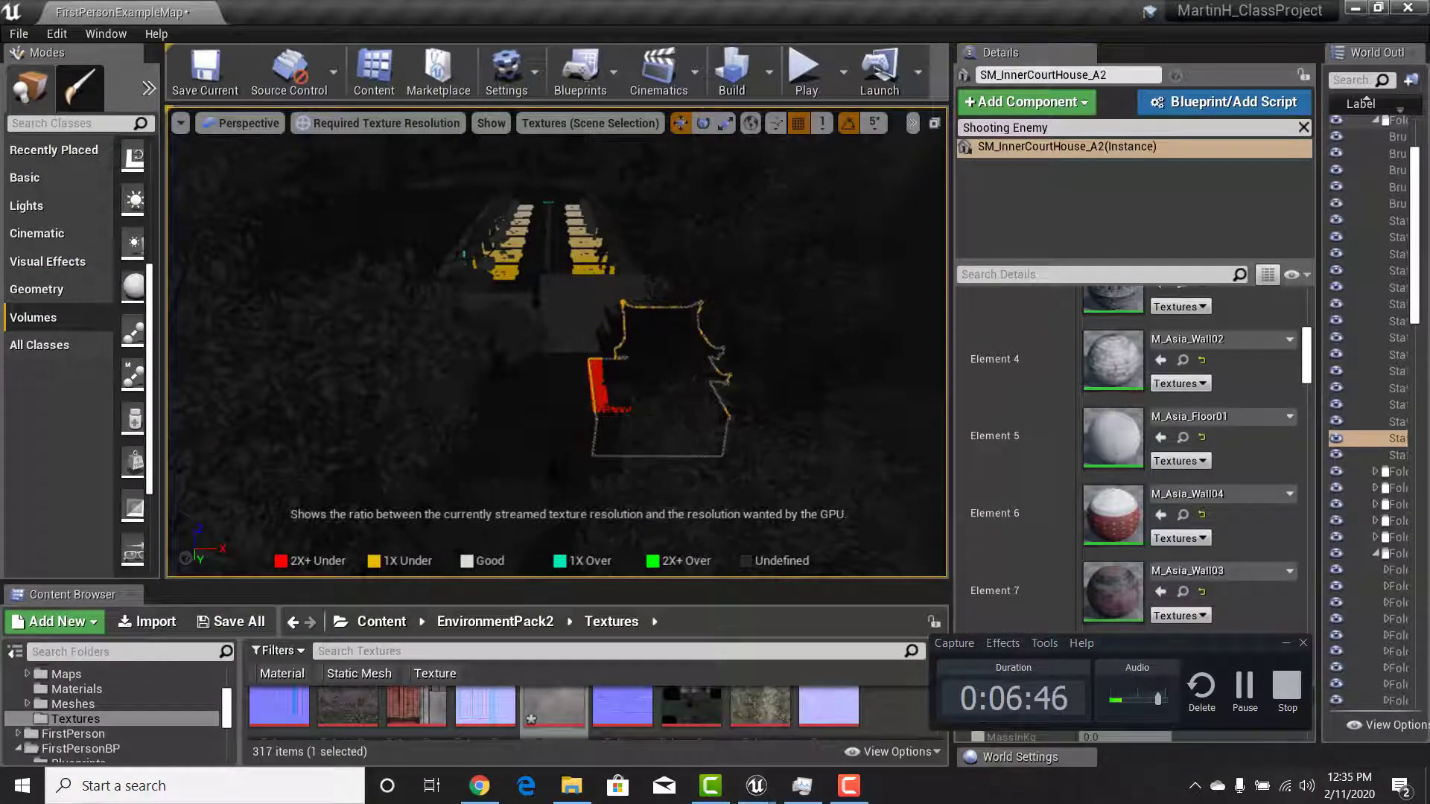
scroll(1137, 520, down, 2)
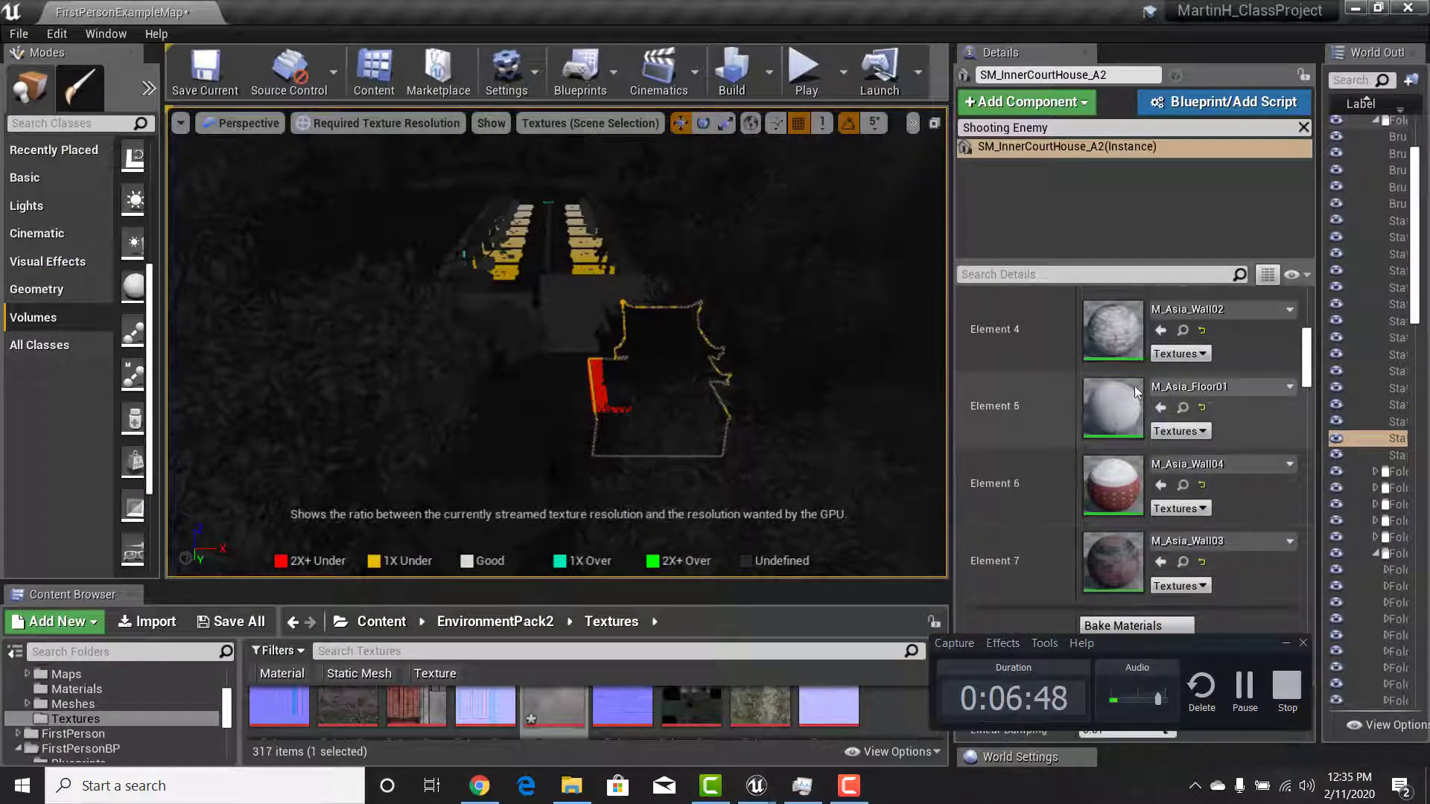
double_click(1129, 392)
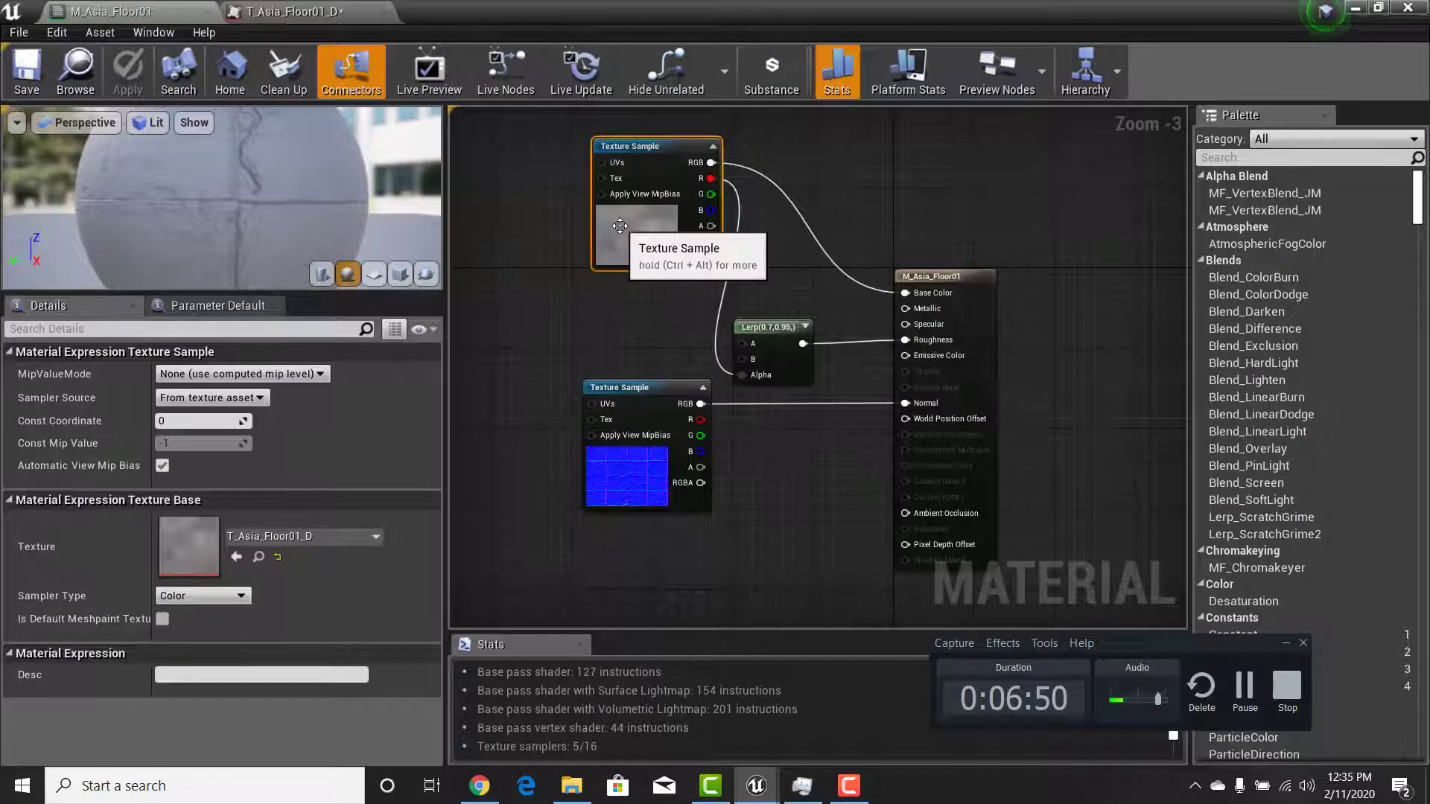
double_click(169, 543)
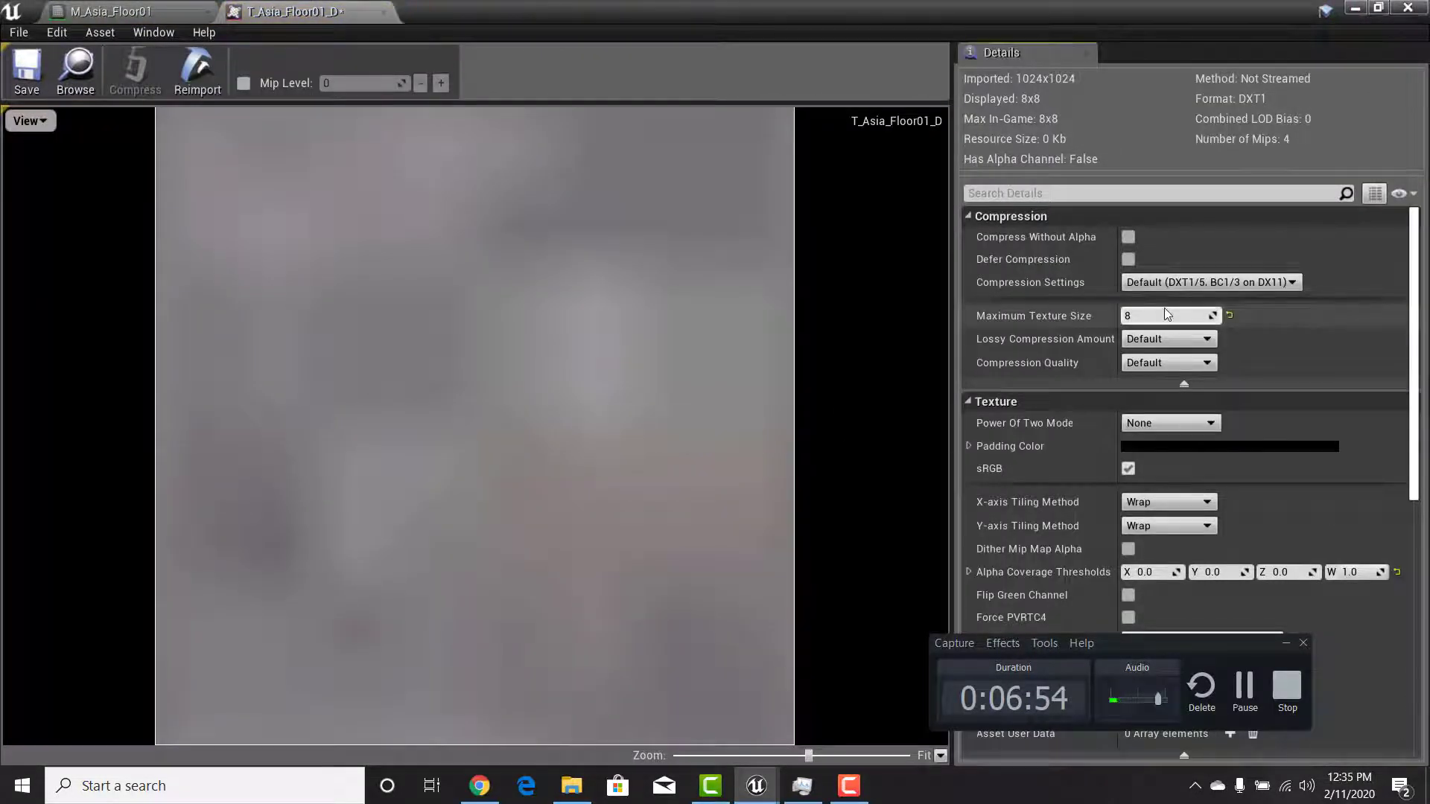
Try Maximum Texture Size values of 16 and 32 on T_Asia_Floor01_D
click(1189, 315)
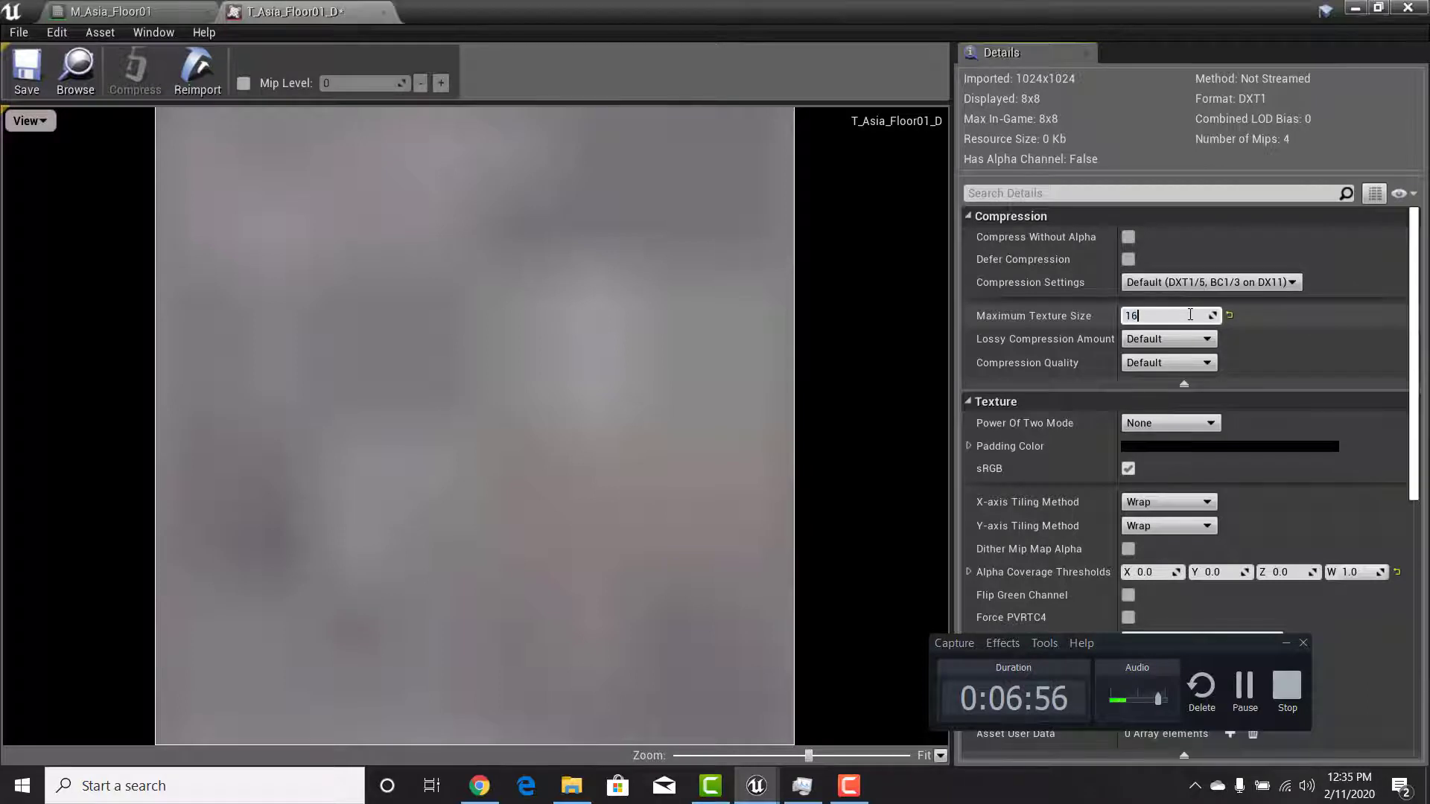
text(16)
key(Return)
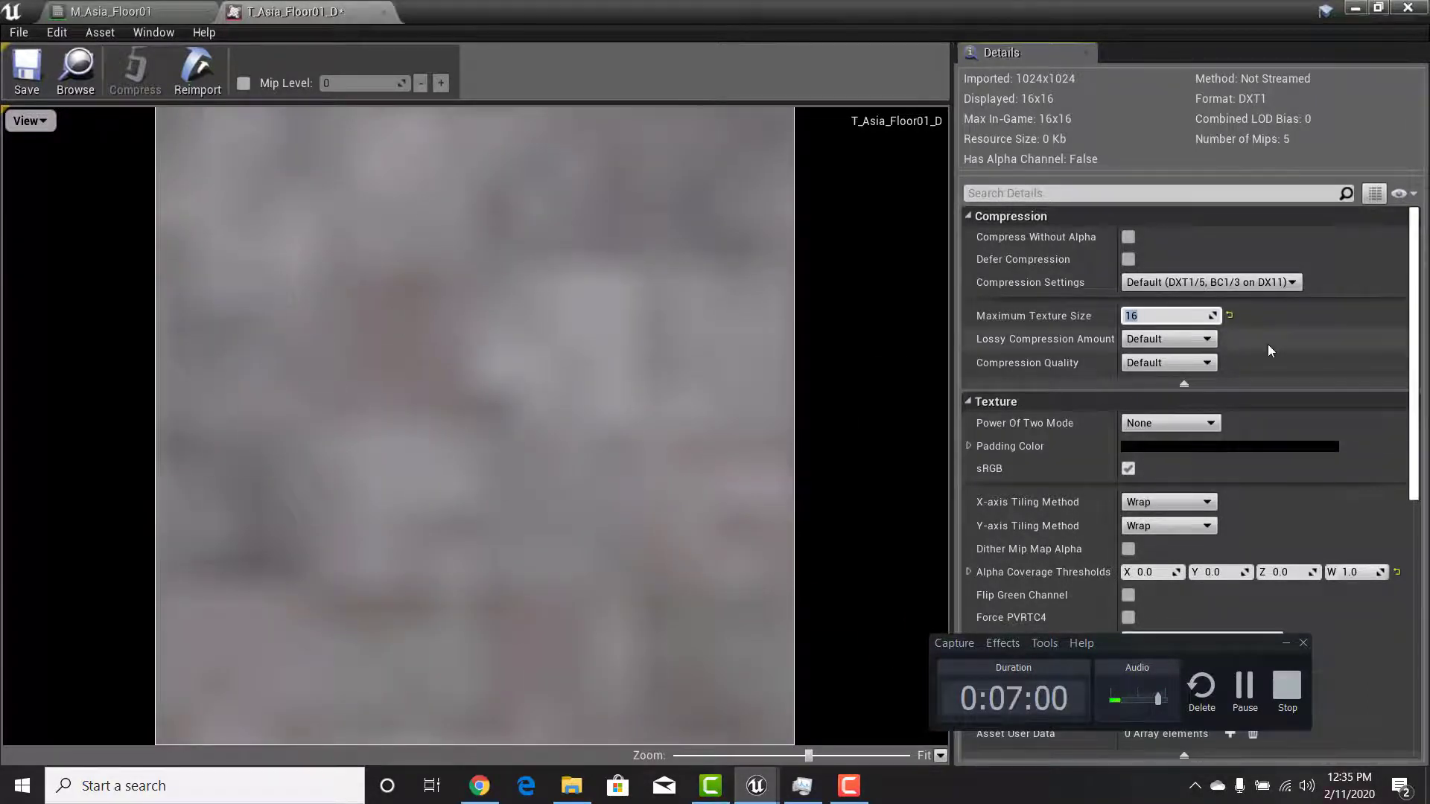
text(128)
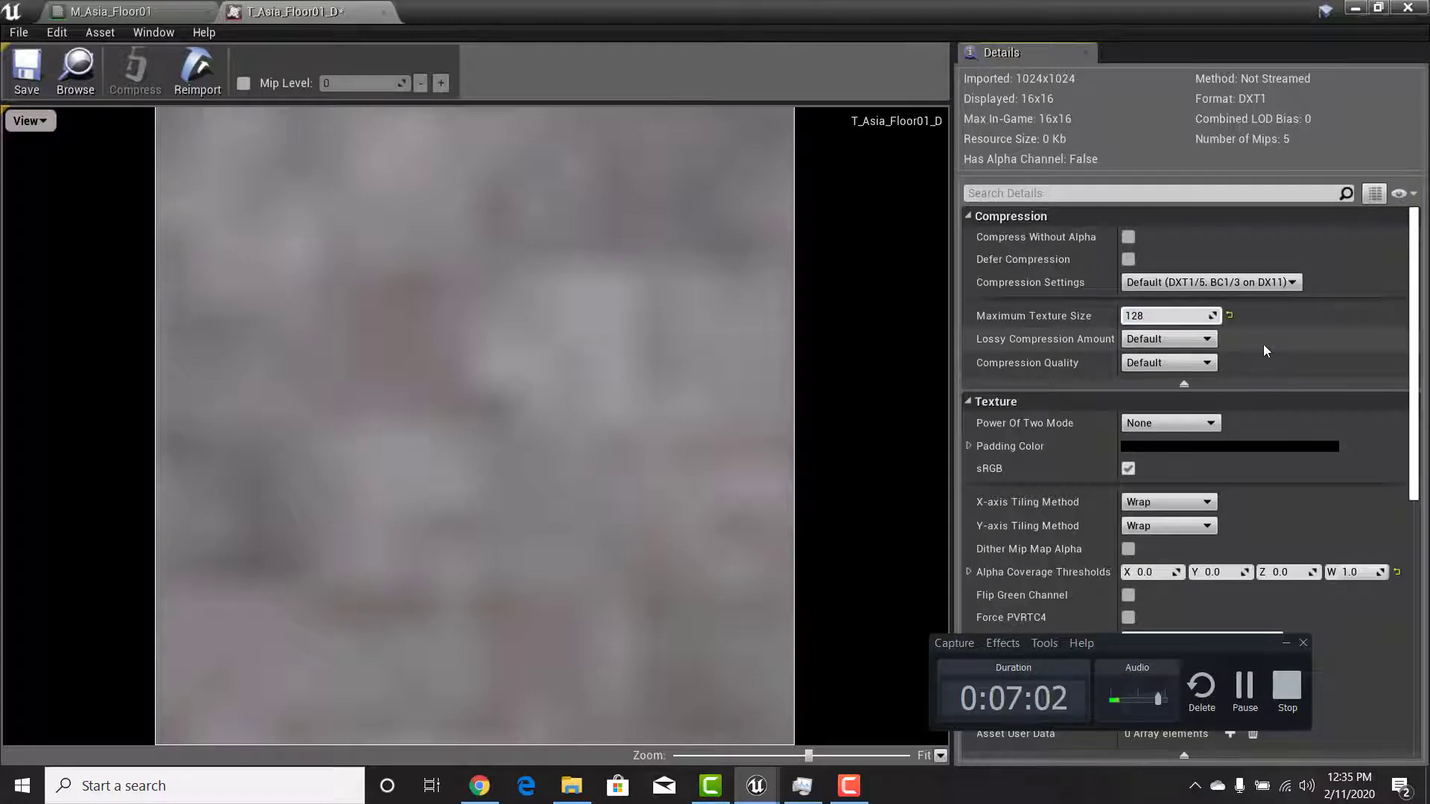
key(BackSpace)
key(BackSpace)
key(BackSpace)
text(32)
key(Return)
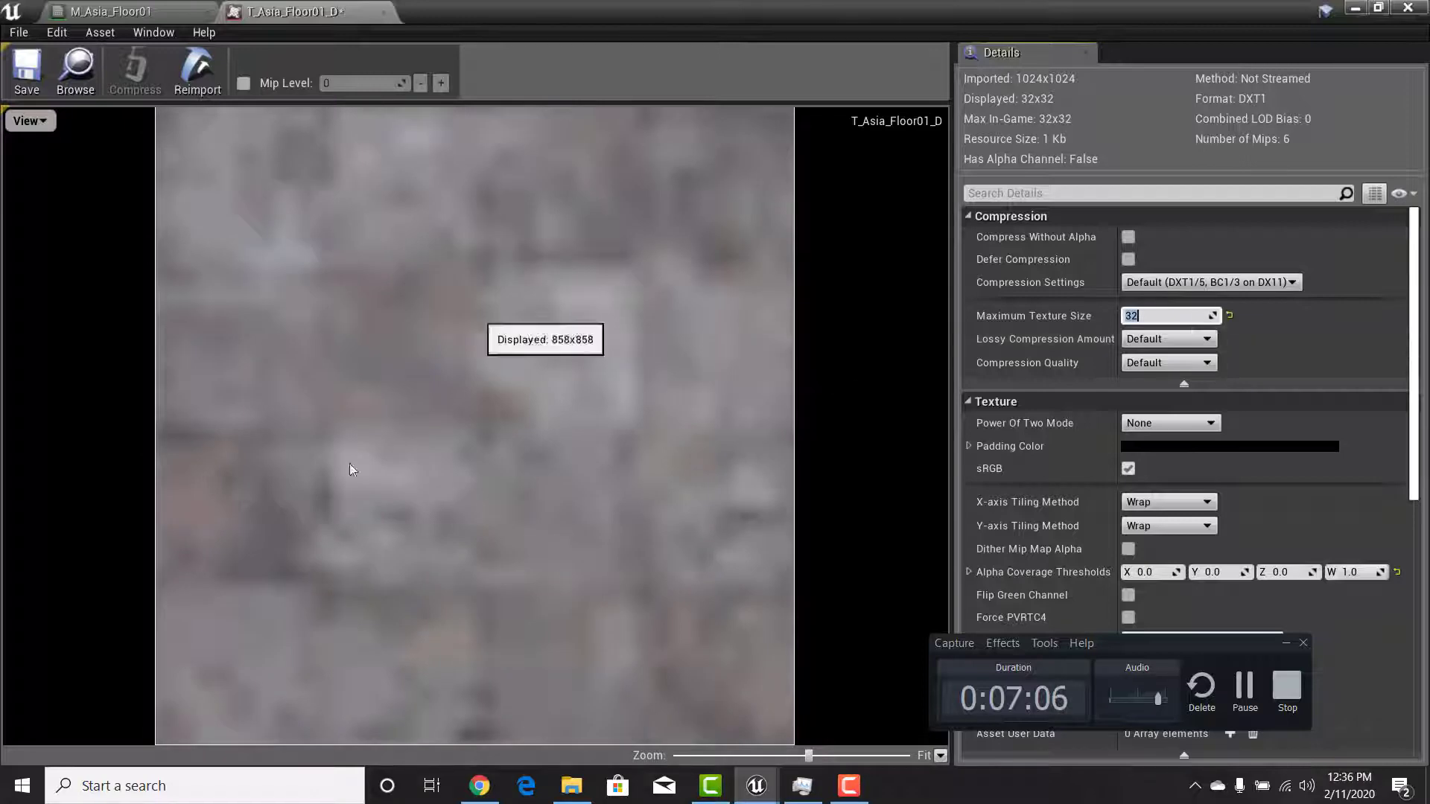
Try larger Maximum Texture Size values of 64 and 128 on the floor texture
key(BackSpace)
text(64)
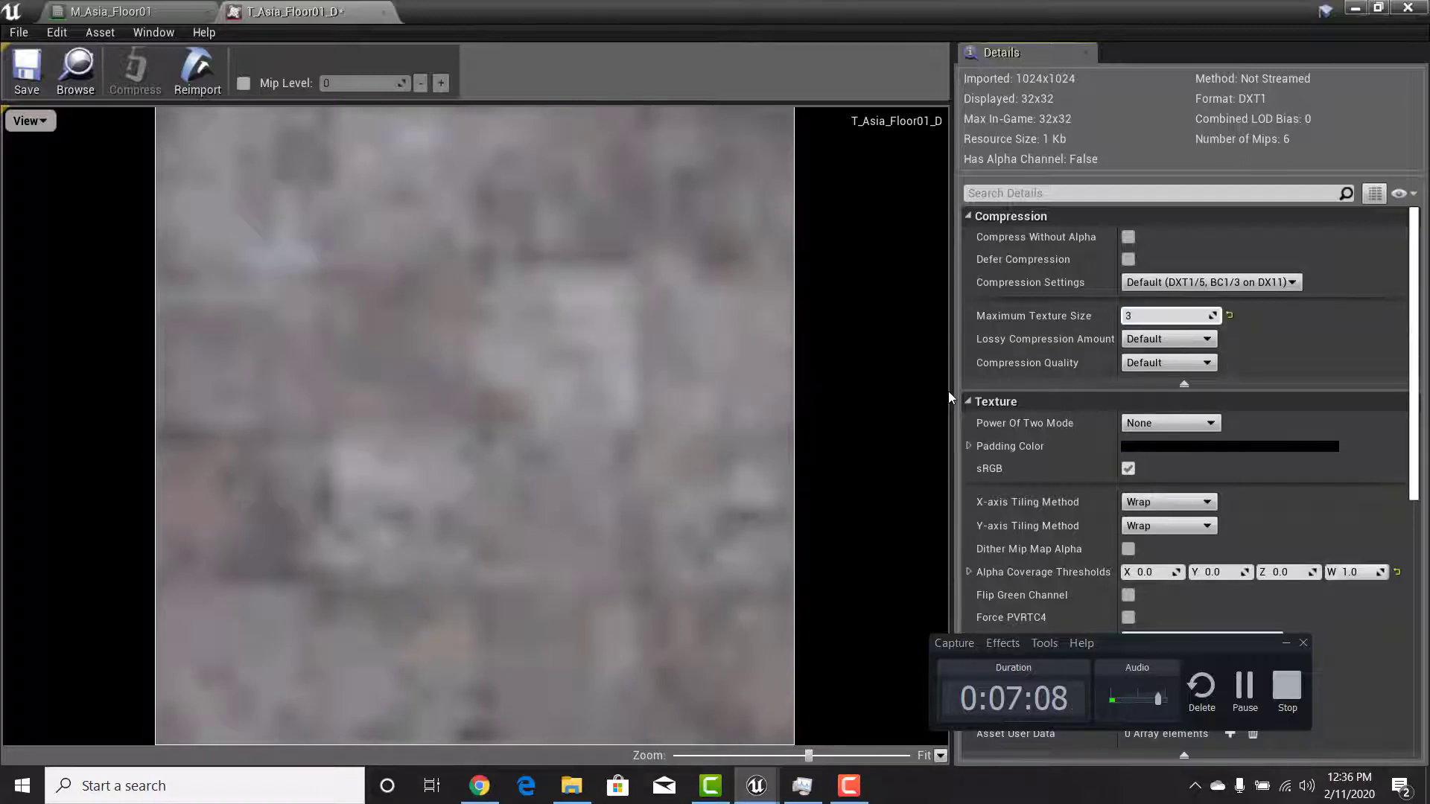
key(Return)
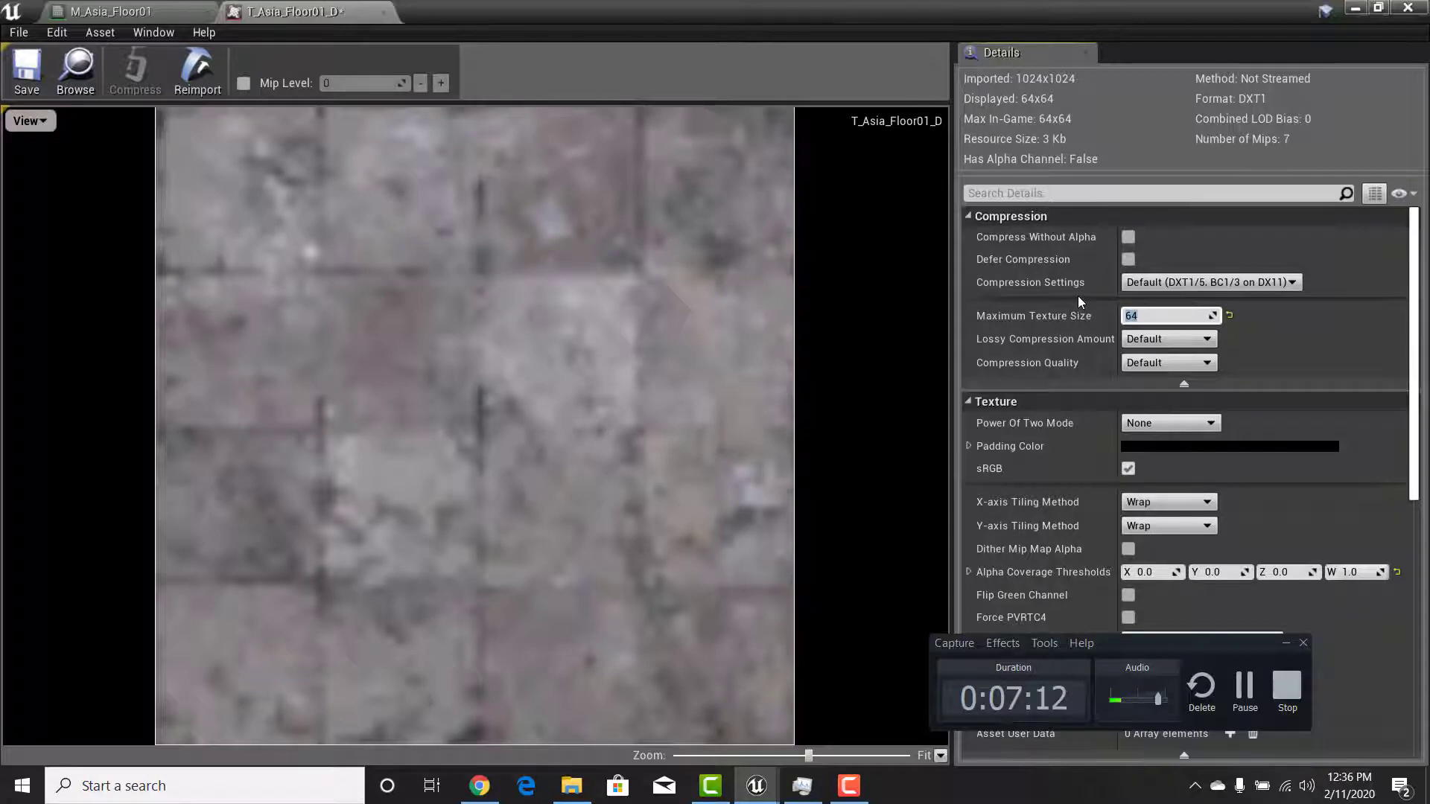
key(BackSpace)
text(35)
key(Return)
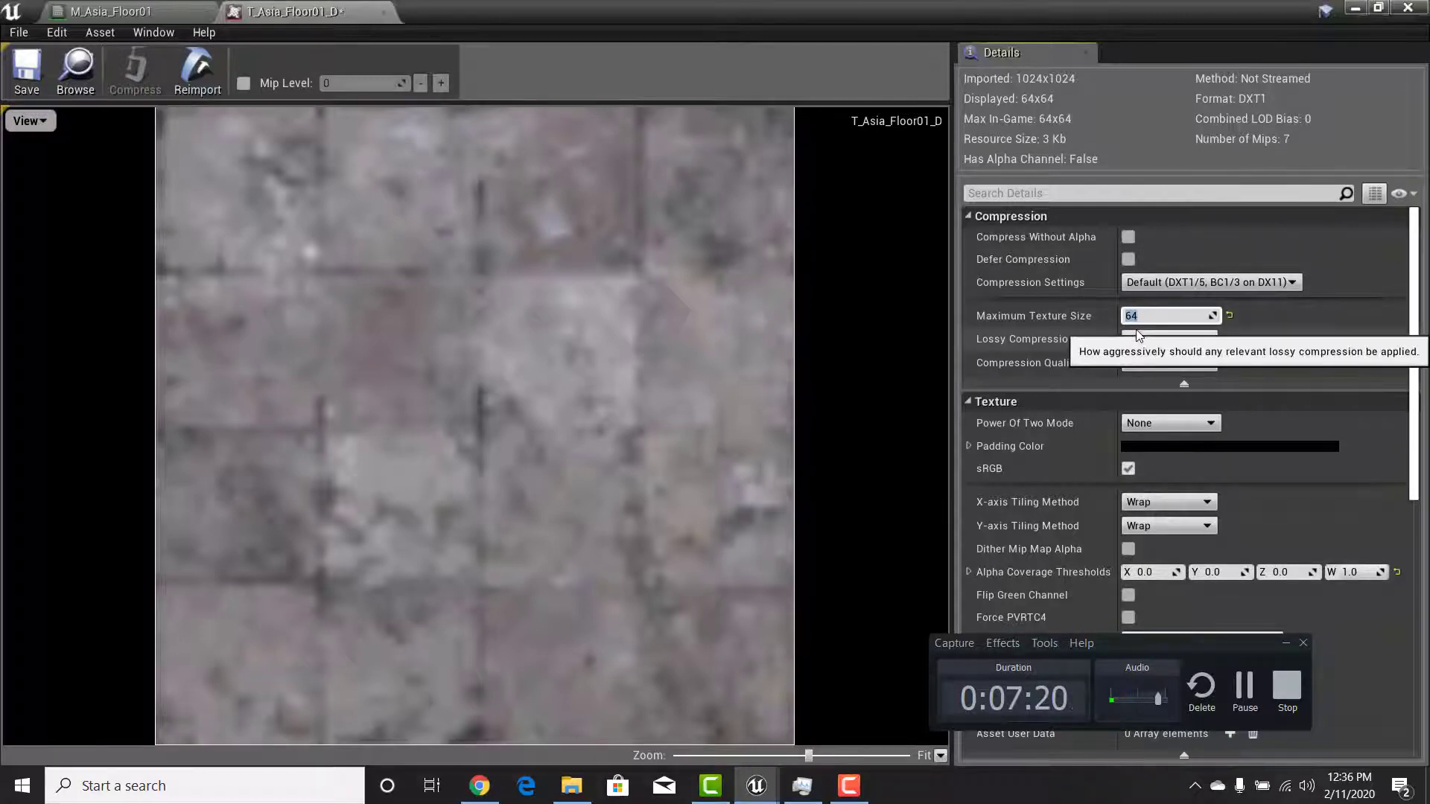
key(Return)
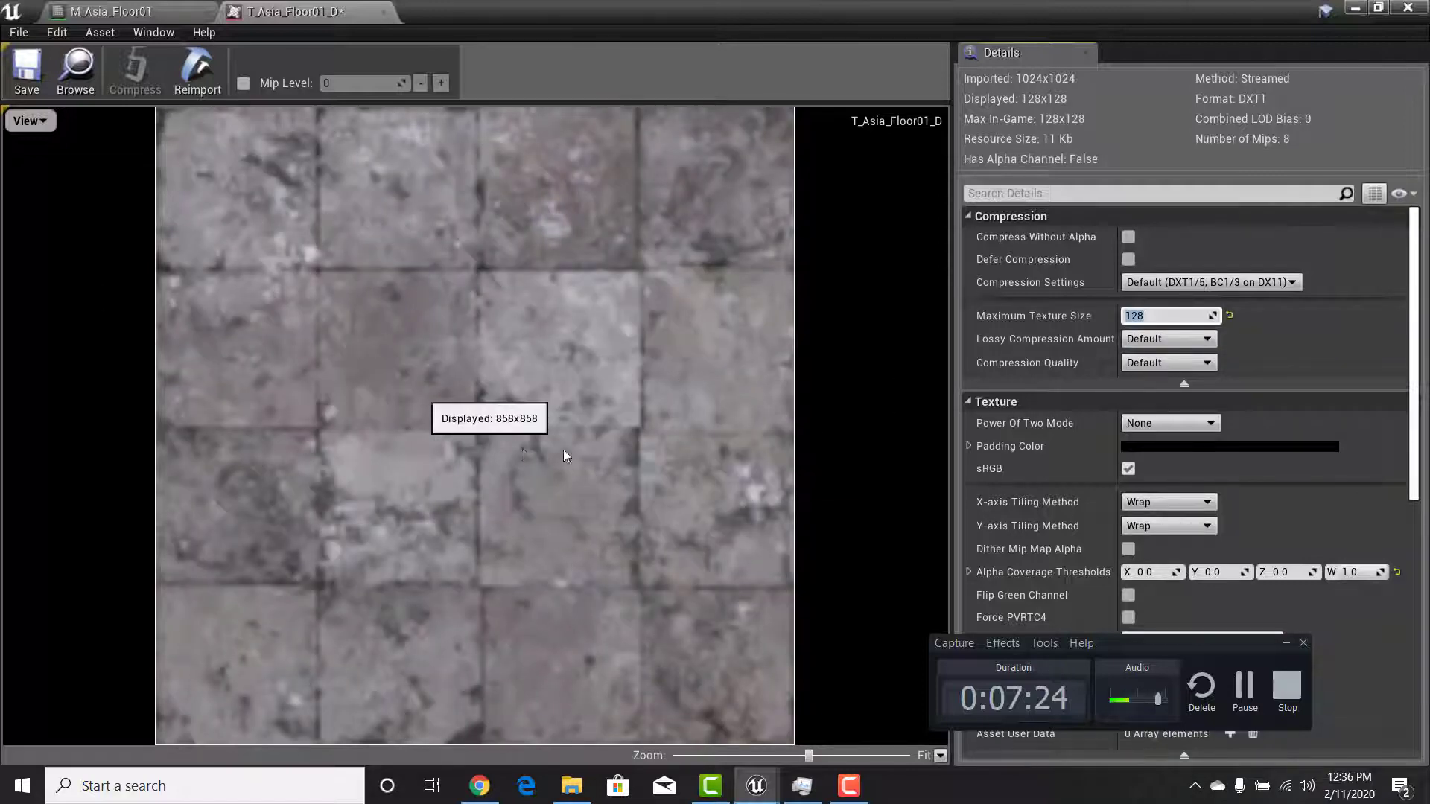
Move the texture editor window aside and examine the courthouse floor's resolution colours in the level from far and near
drag(1311, 11, 976, 454)
mouse_move(366, 399)
right_down()
mouse_move(402, 400)
mouse_move(367, 399)
right_up()
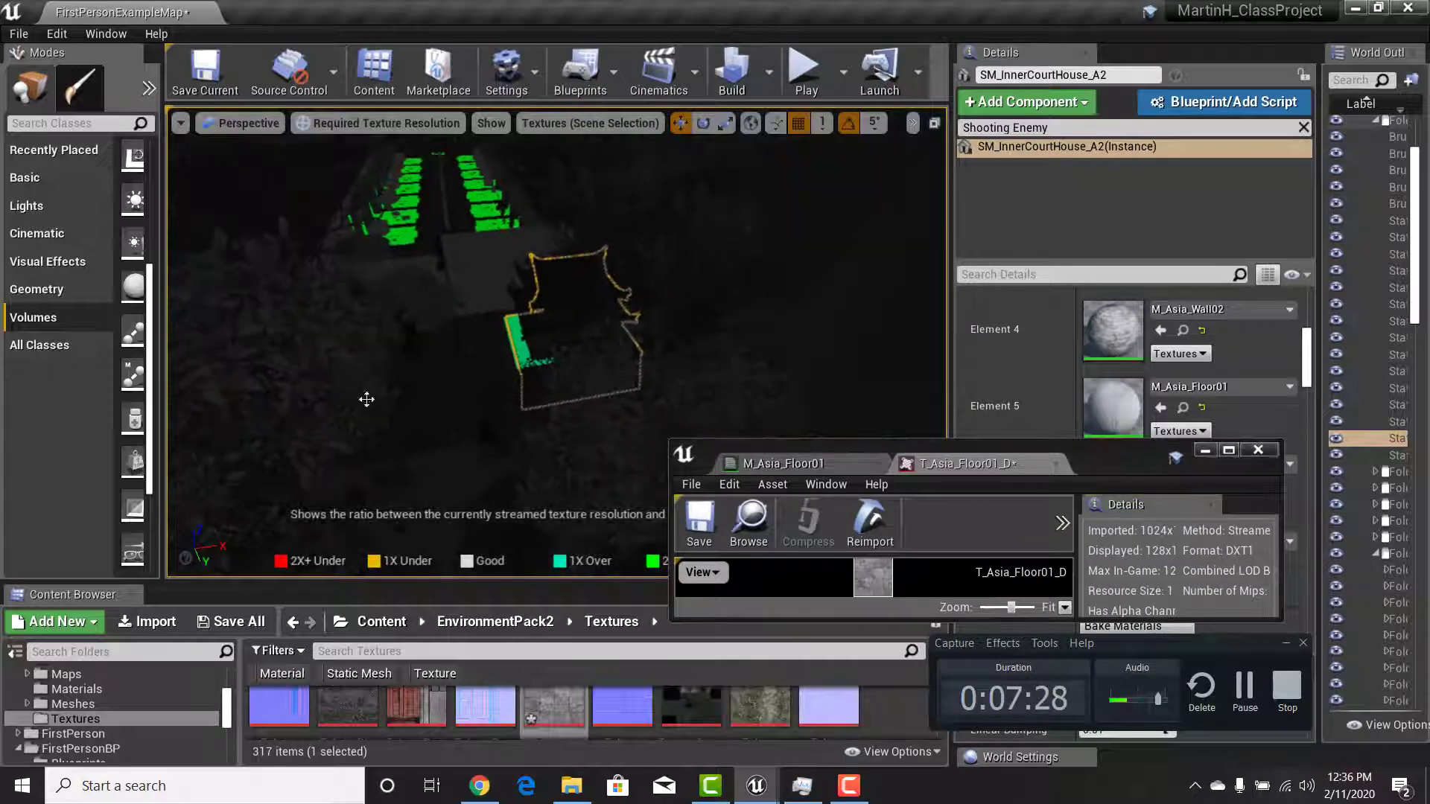
right_drag(521, 351, 472, 353)
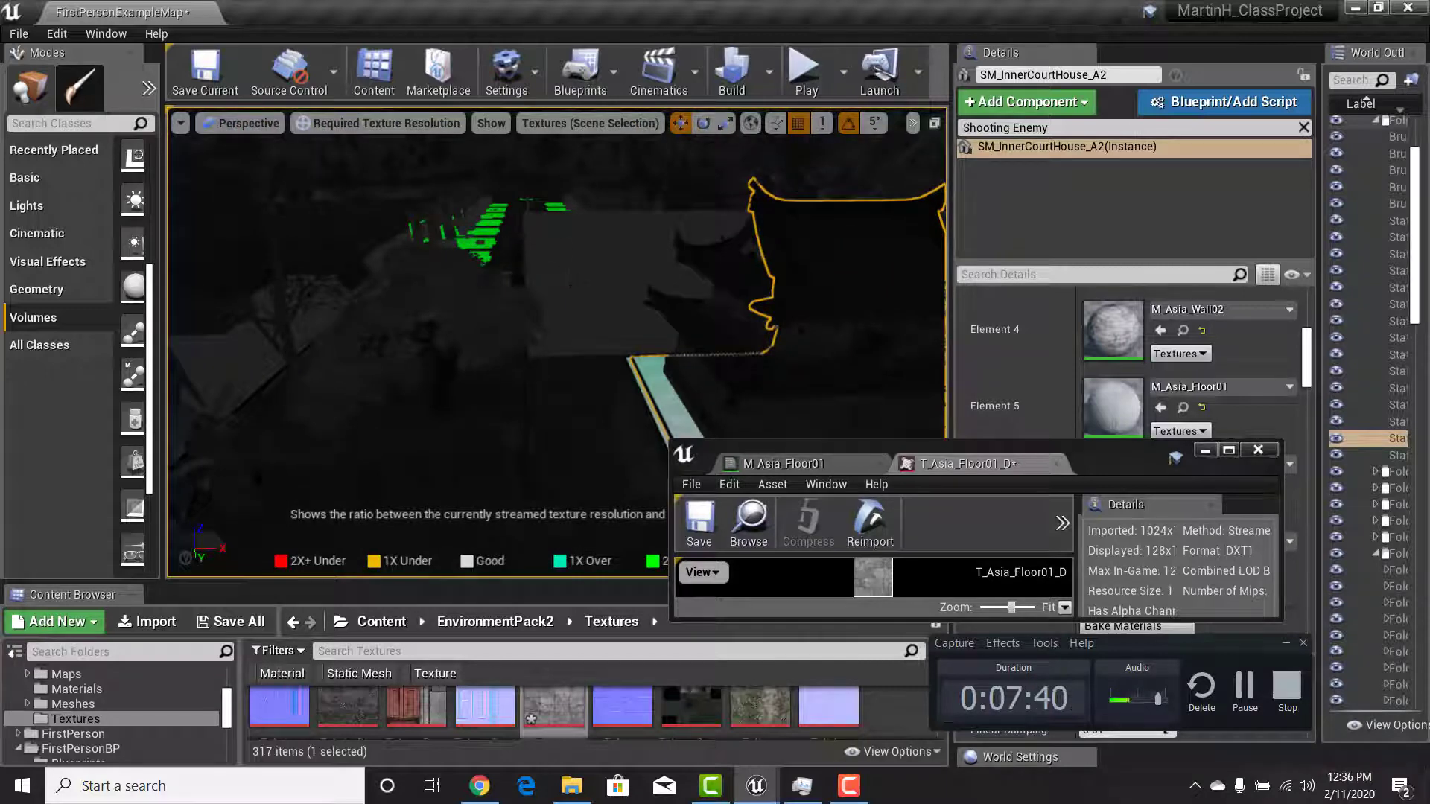
right_drag(472, 353, 507, 353)
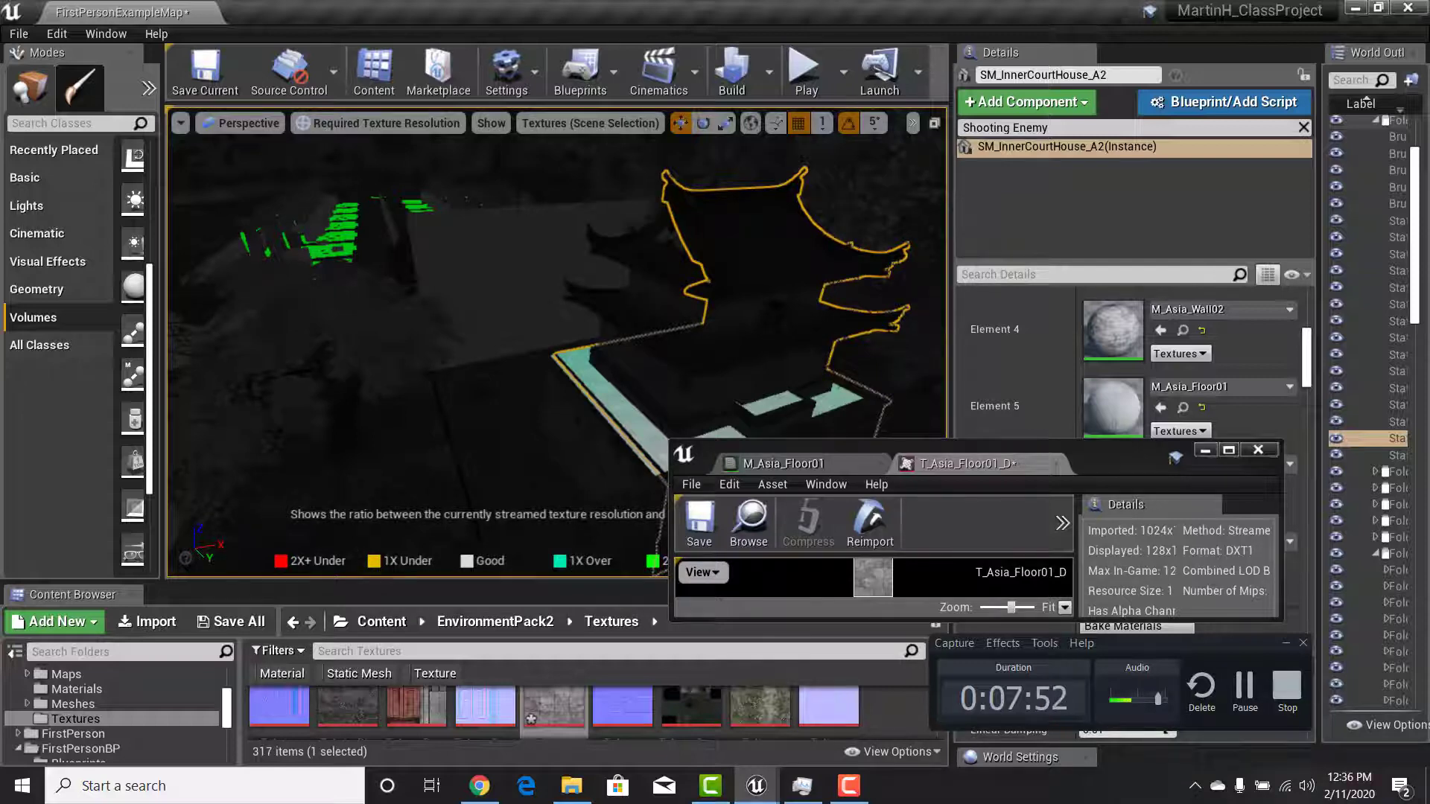
Set the floor texture's Maximum Texture Size to 256 and move the texture editor aside to uncover the building in the level
click(1230, 450)
click(1169, 314)
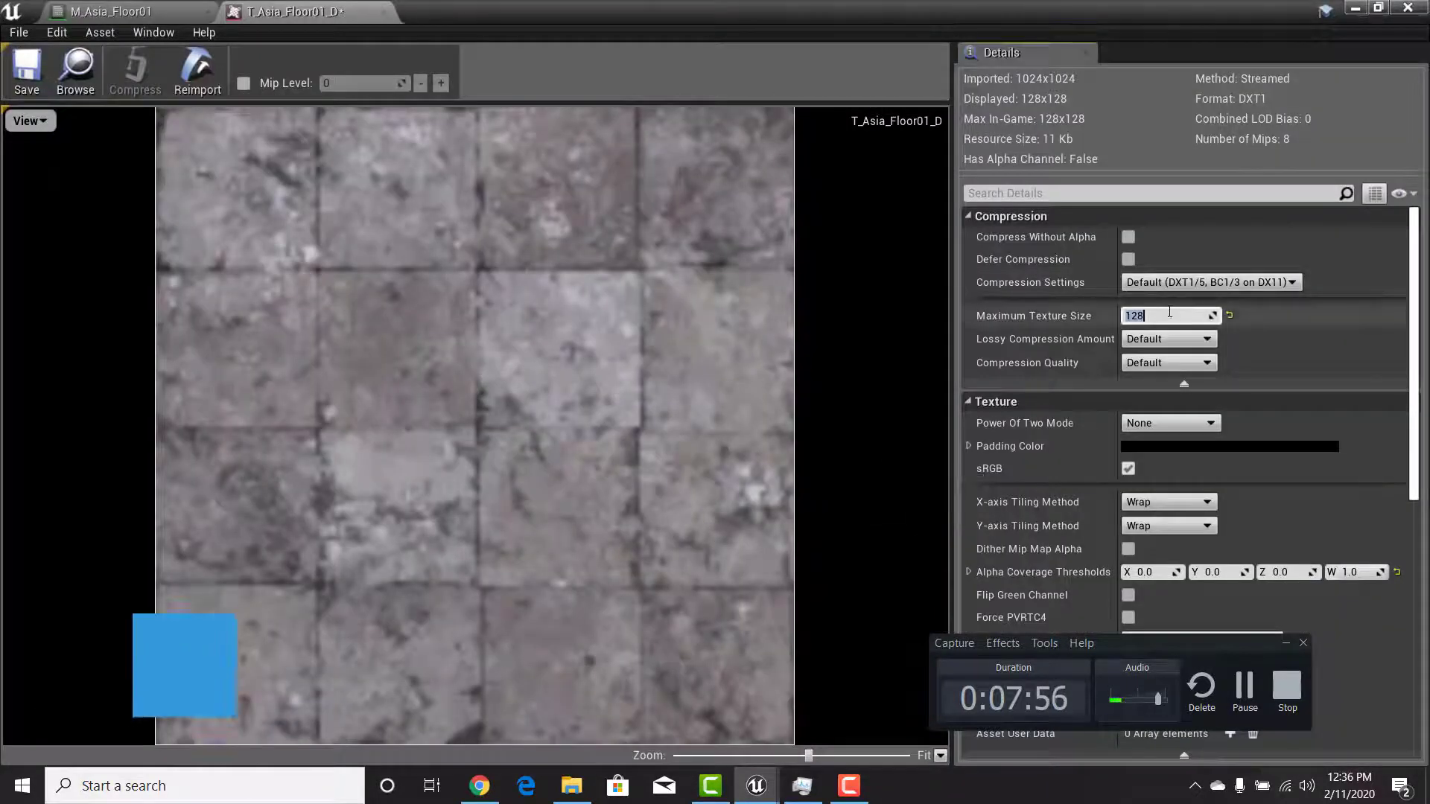
text(256)
key(Return)
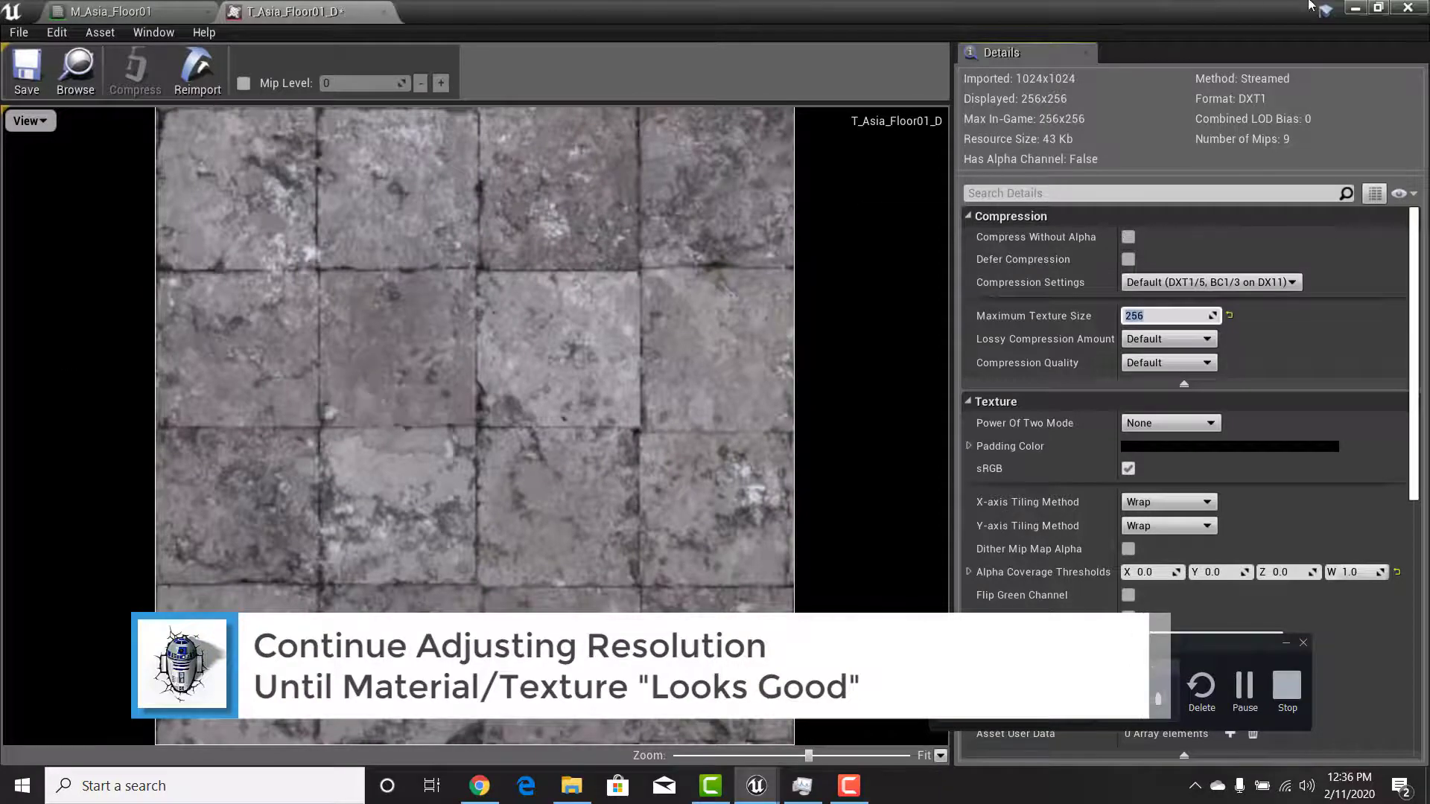
drag(1216, 8, 1168, 331)
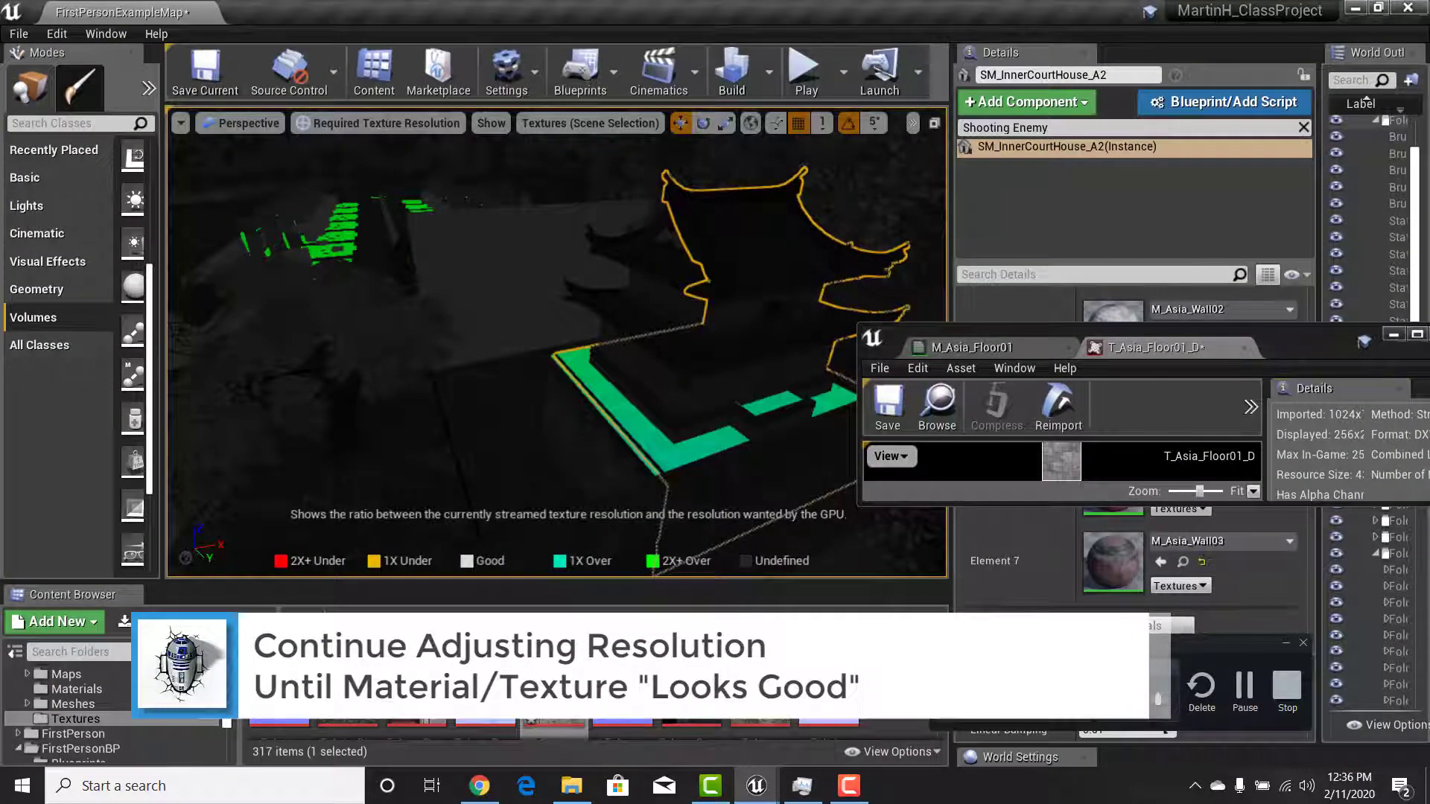
Examine the courthouse floor's Required Texture Resolution colours from several distances and angles at the current maximum texture size
key(w)
right_drag(557, 343, 563, 320)
key(s)
key(w)
key(s)
right_drag(619, 444, 596, 410)
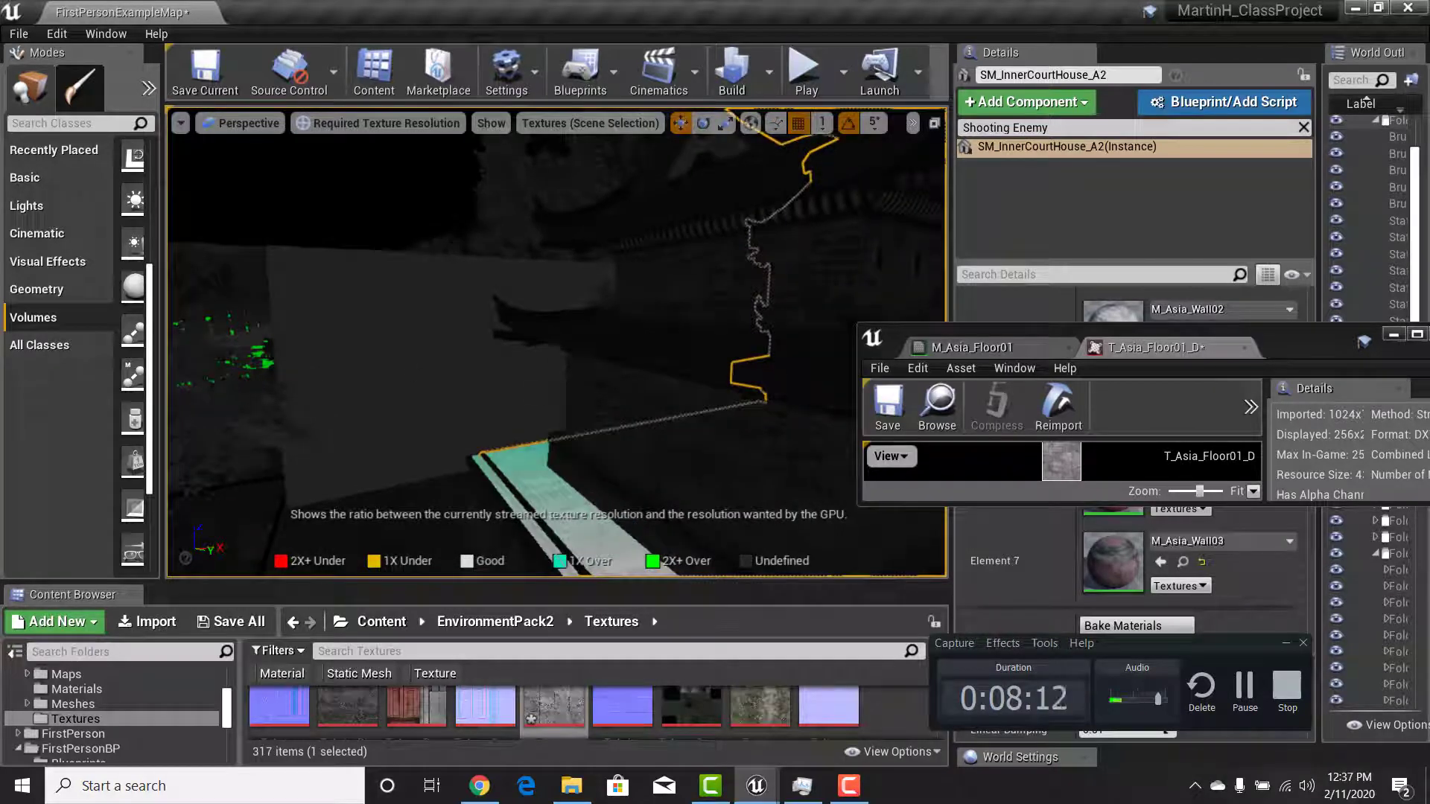
right_drag(686, 484, 753, 482)
right_drag(525, 417, 385, 463)
right_drag(617, 427, 620, 429)
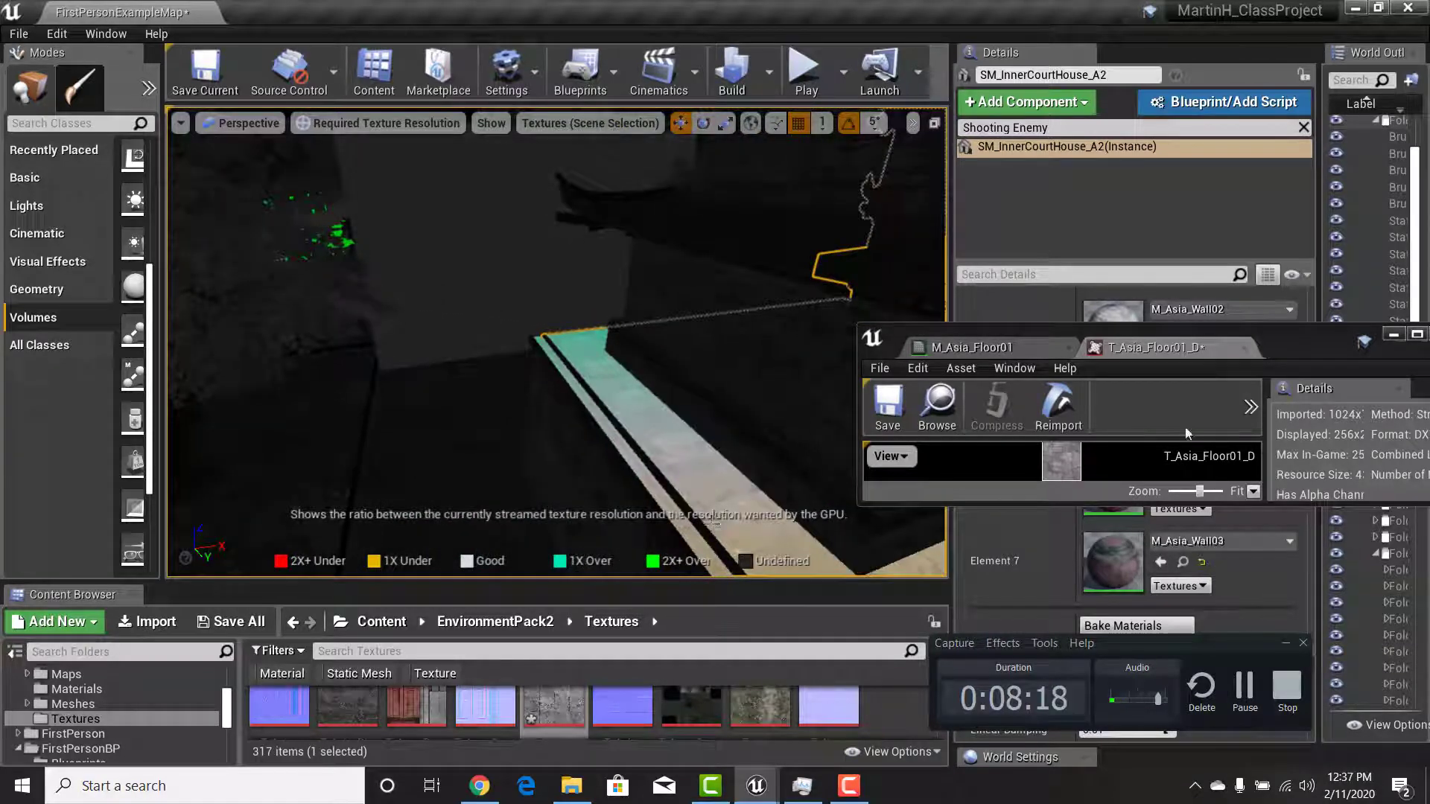
Try a Maximum Texture Size of 512 on T_Asia_Floor01_D and move the texture editor off the level view
click(1417, 336)
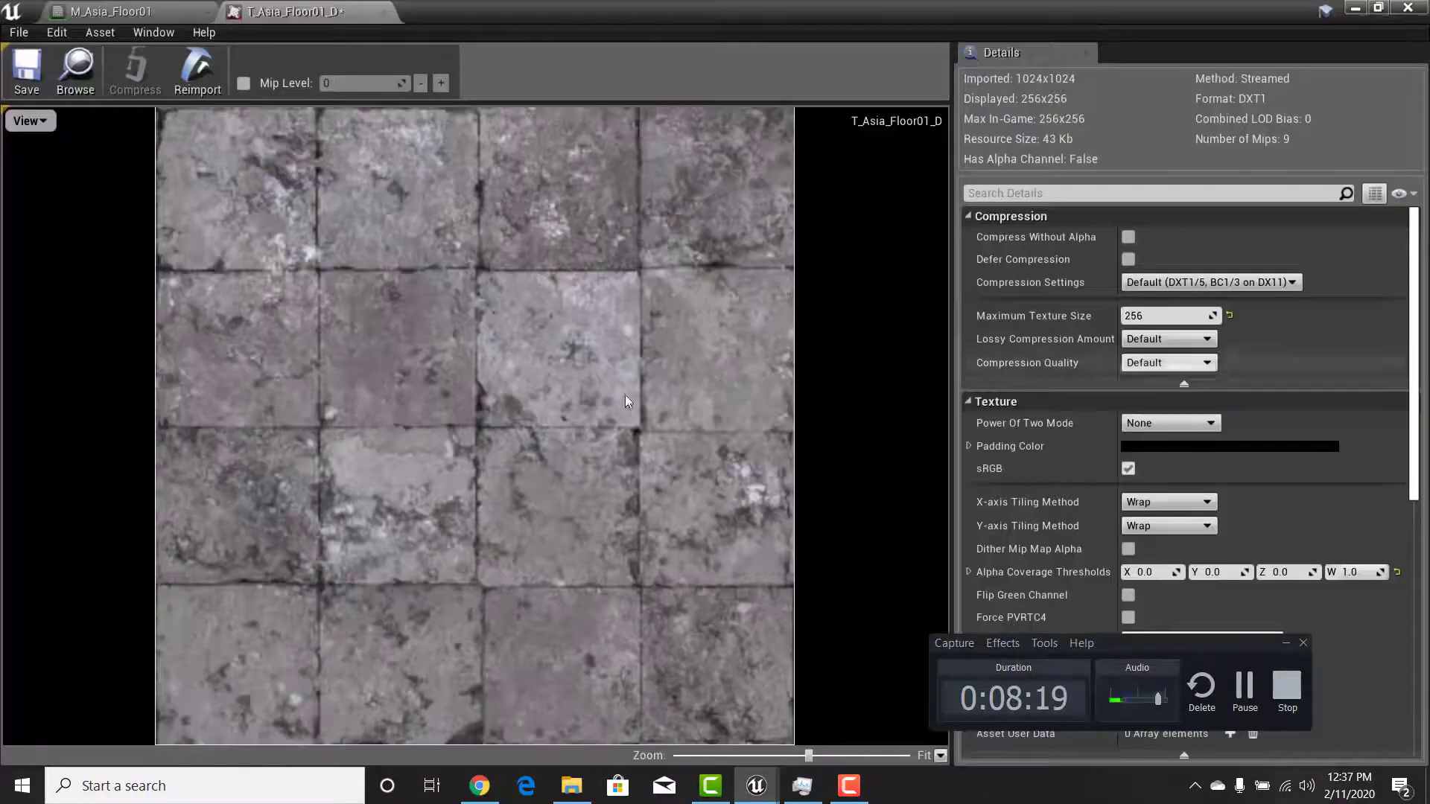
click(1159, 315)
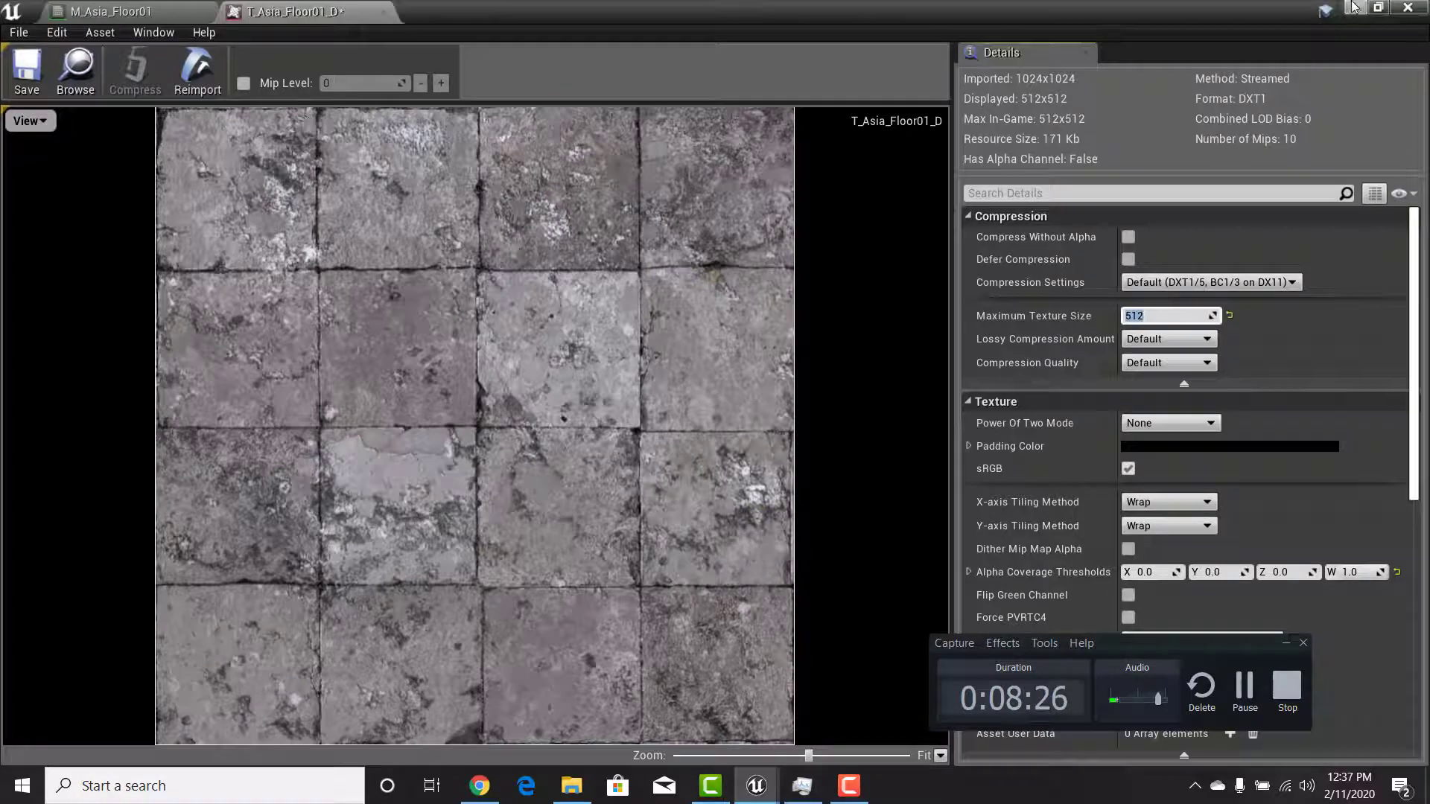
drag(1188, 14, 1168, 378)
Check the courthouse floor's resolution colours up close, briefly play-test the level, and close the Message Log
right_drag(715, 350, 594, 471)
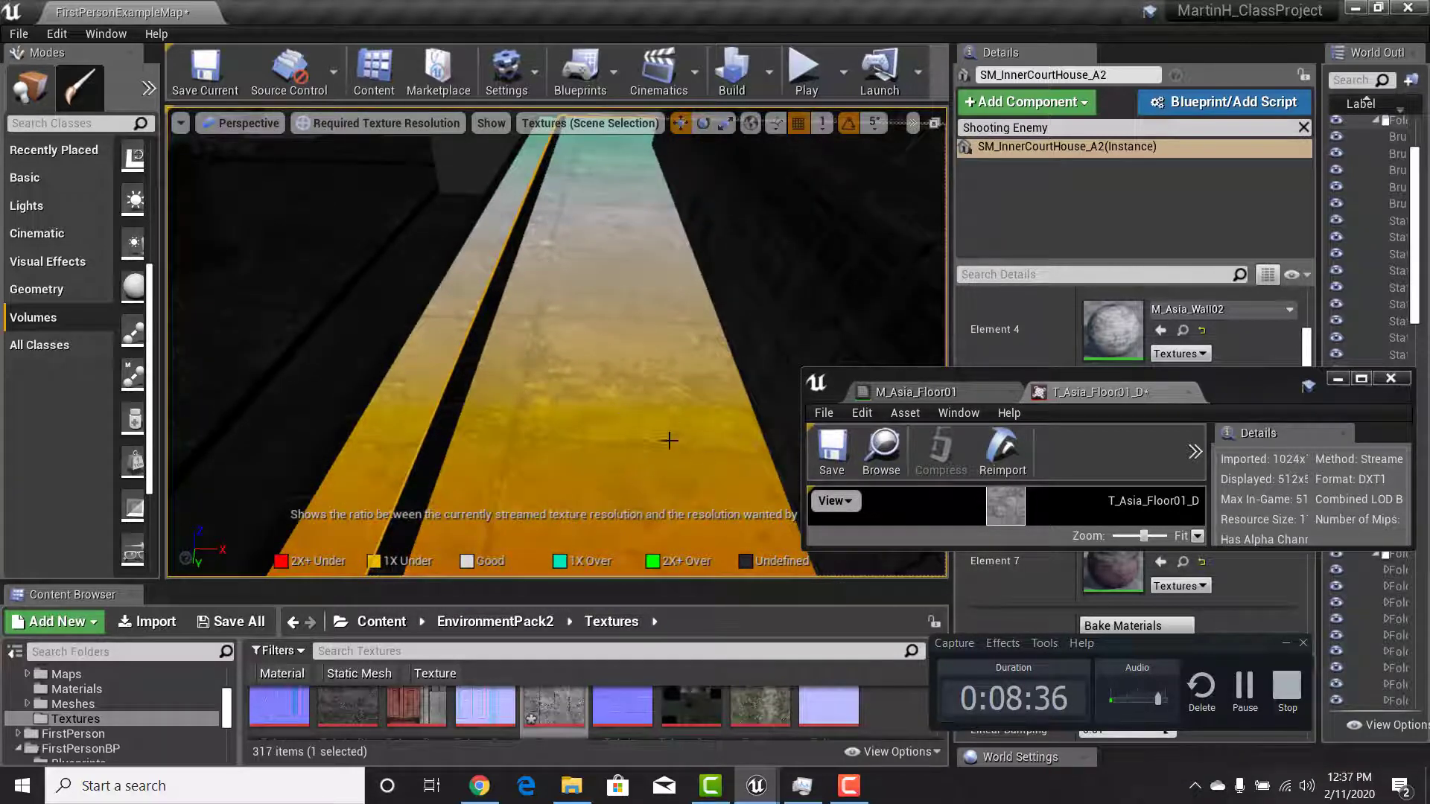
right_drag(670, 441, 572, 336)
right_drag(624, 394, 619, 369)
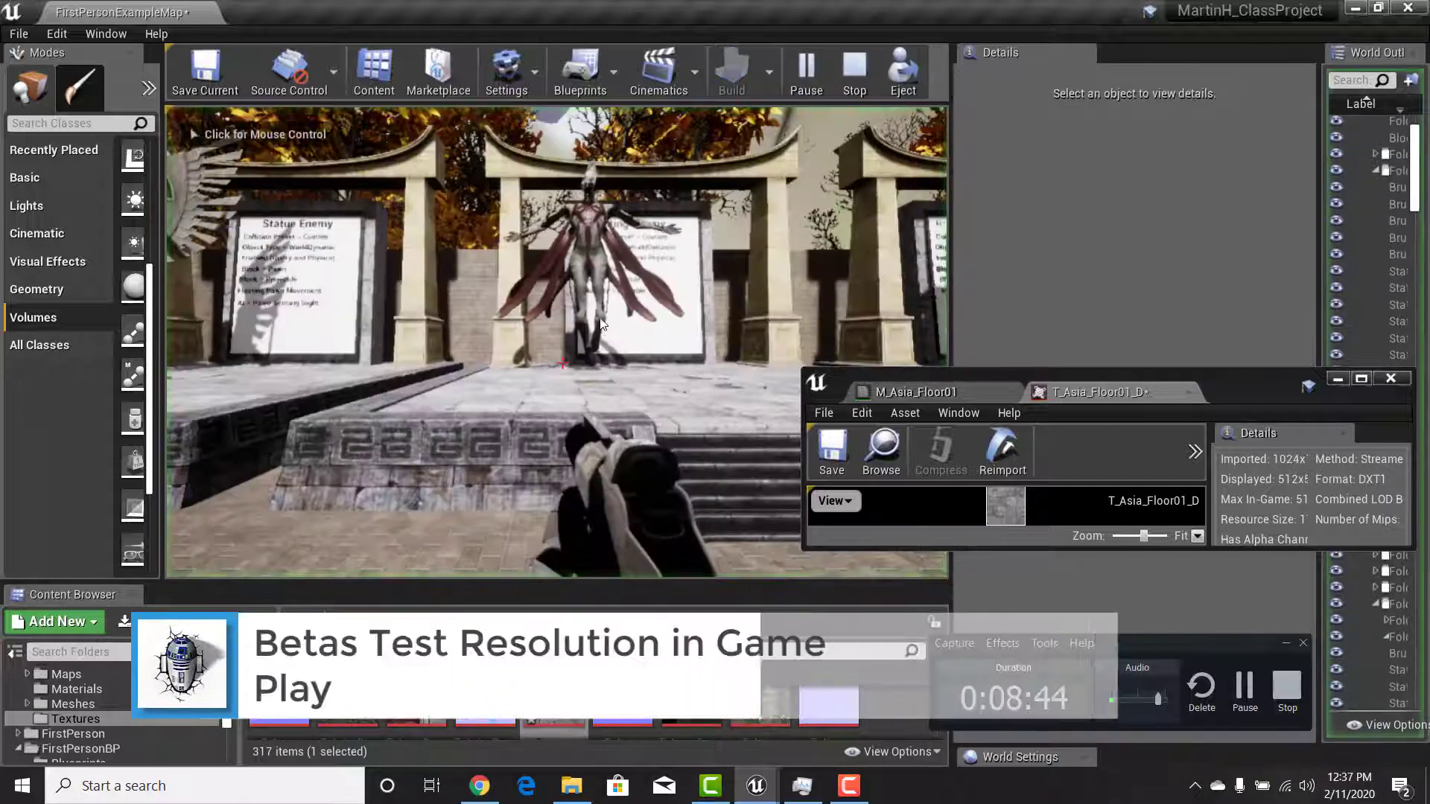
click(854, 83)
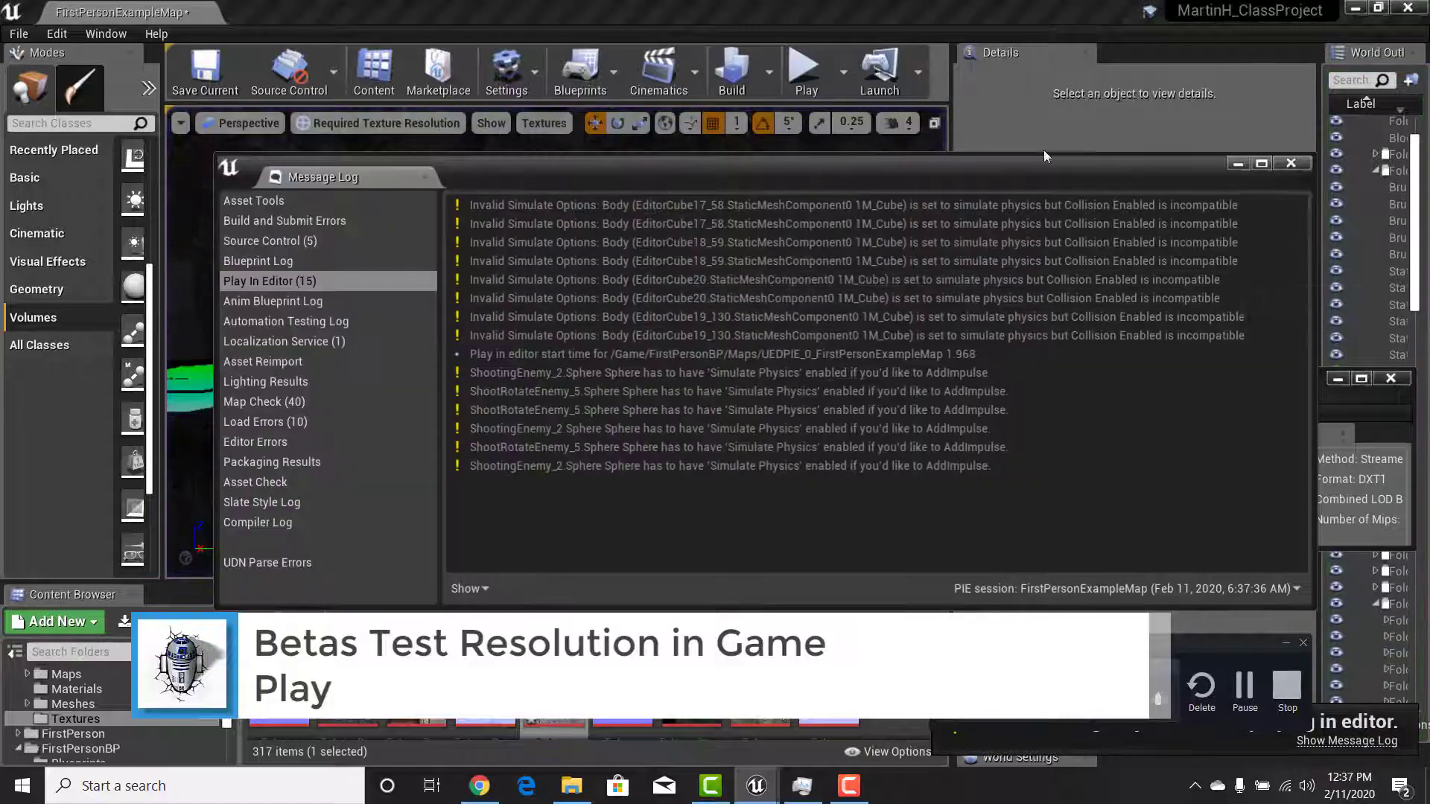
click(1291, 162)
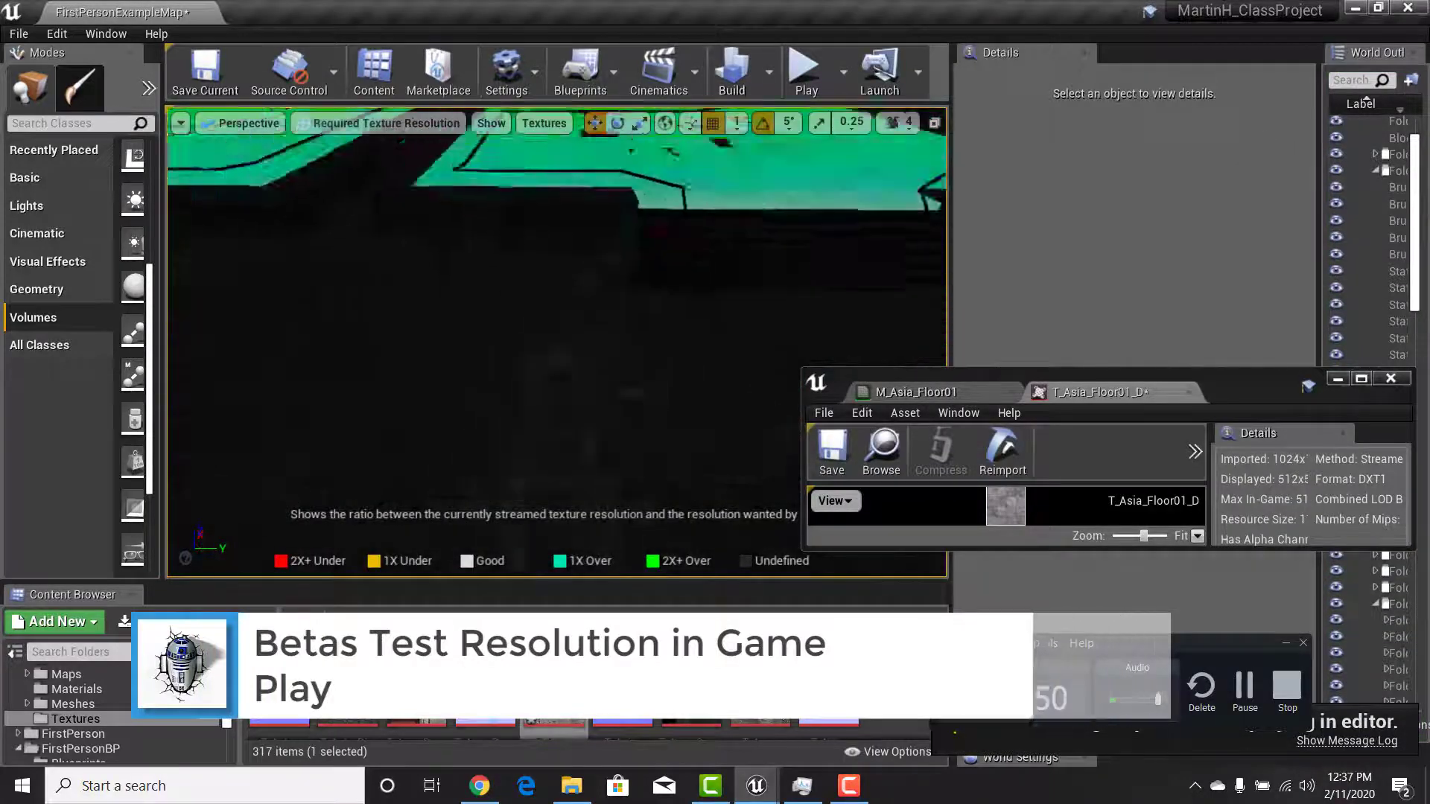
Select the FirstPersonCharacter in the level and switch the viewport to the Lit view mode
right_drag(557, 342, 453, 398)
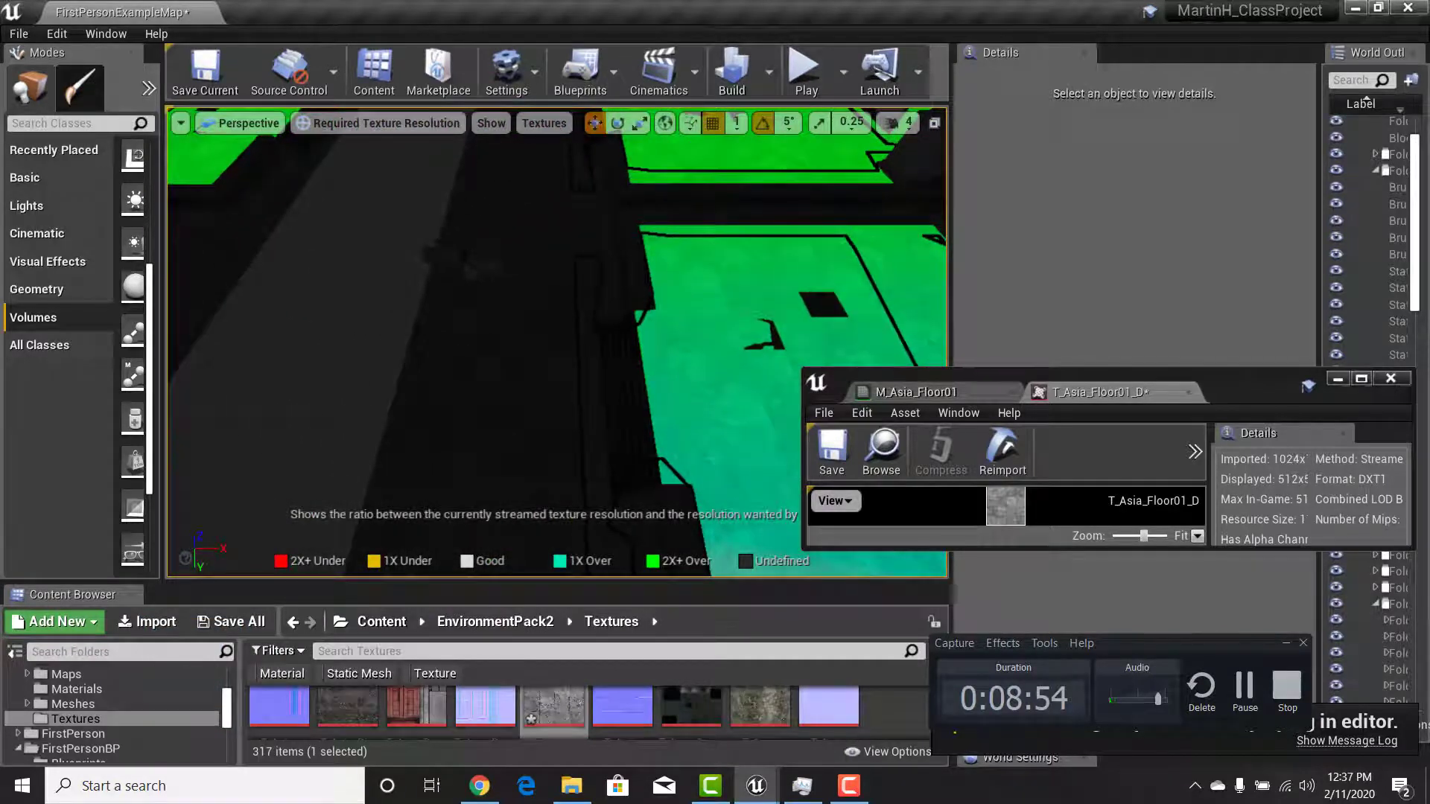
click(715, 402)
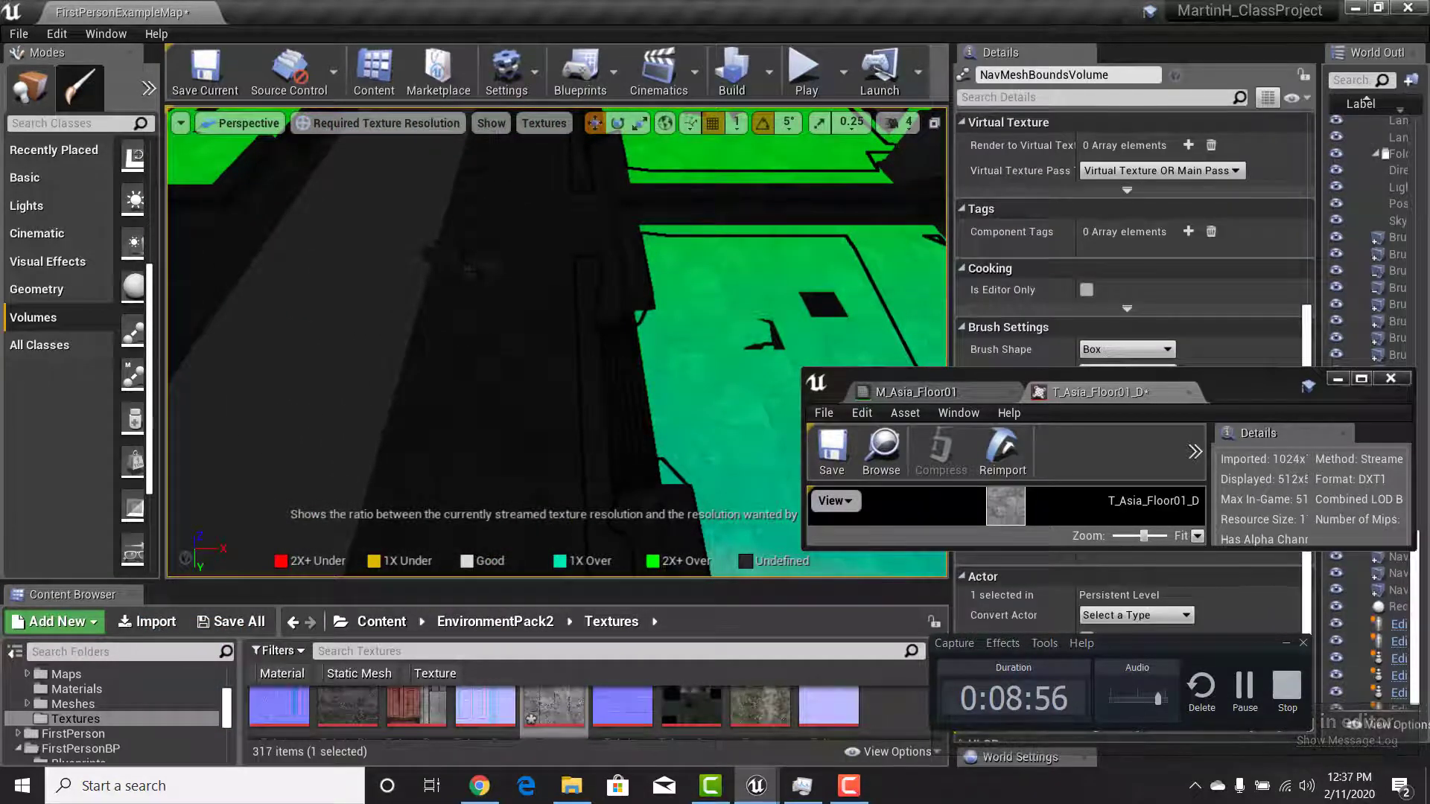
click(520, 134)
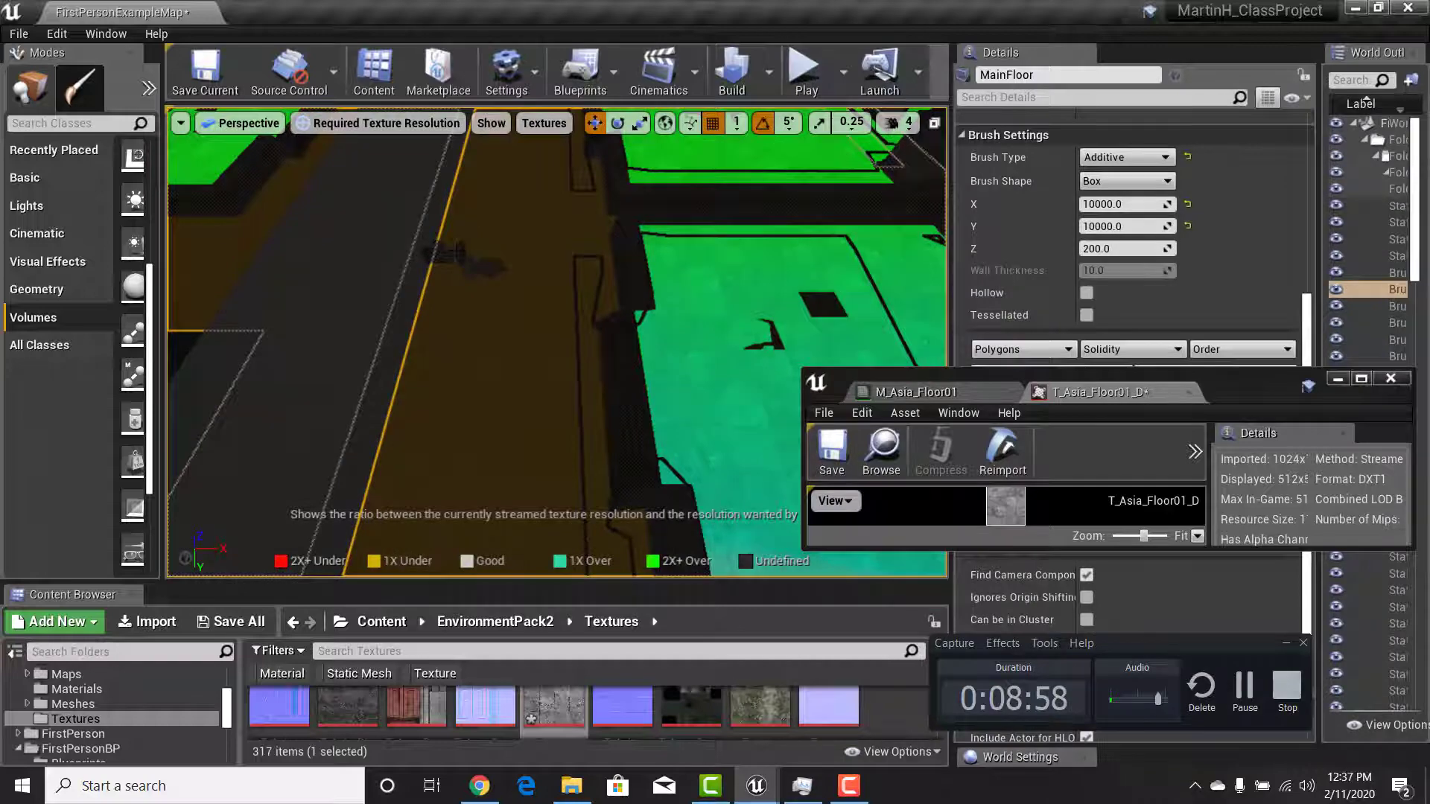
click(493, 264)
mouse_move(498, 264)
right_down()
mouse_move(596, 149)
mouse_move(511, 258)
right_up()
key(e)
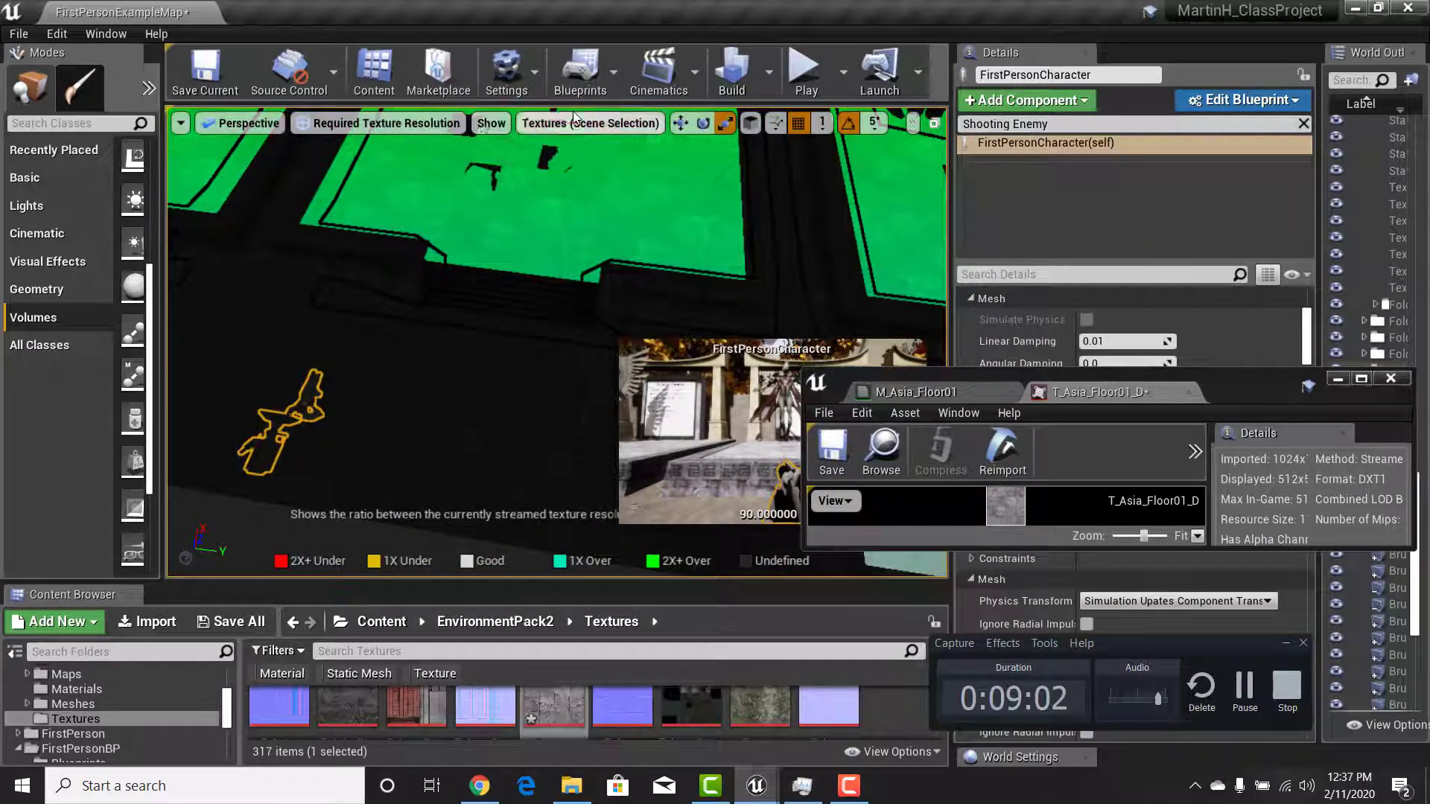
click(488, 127)
click(422, 129)
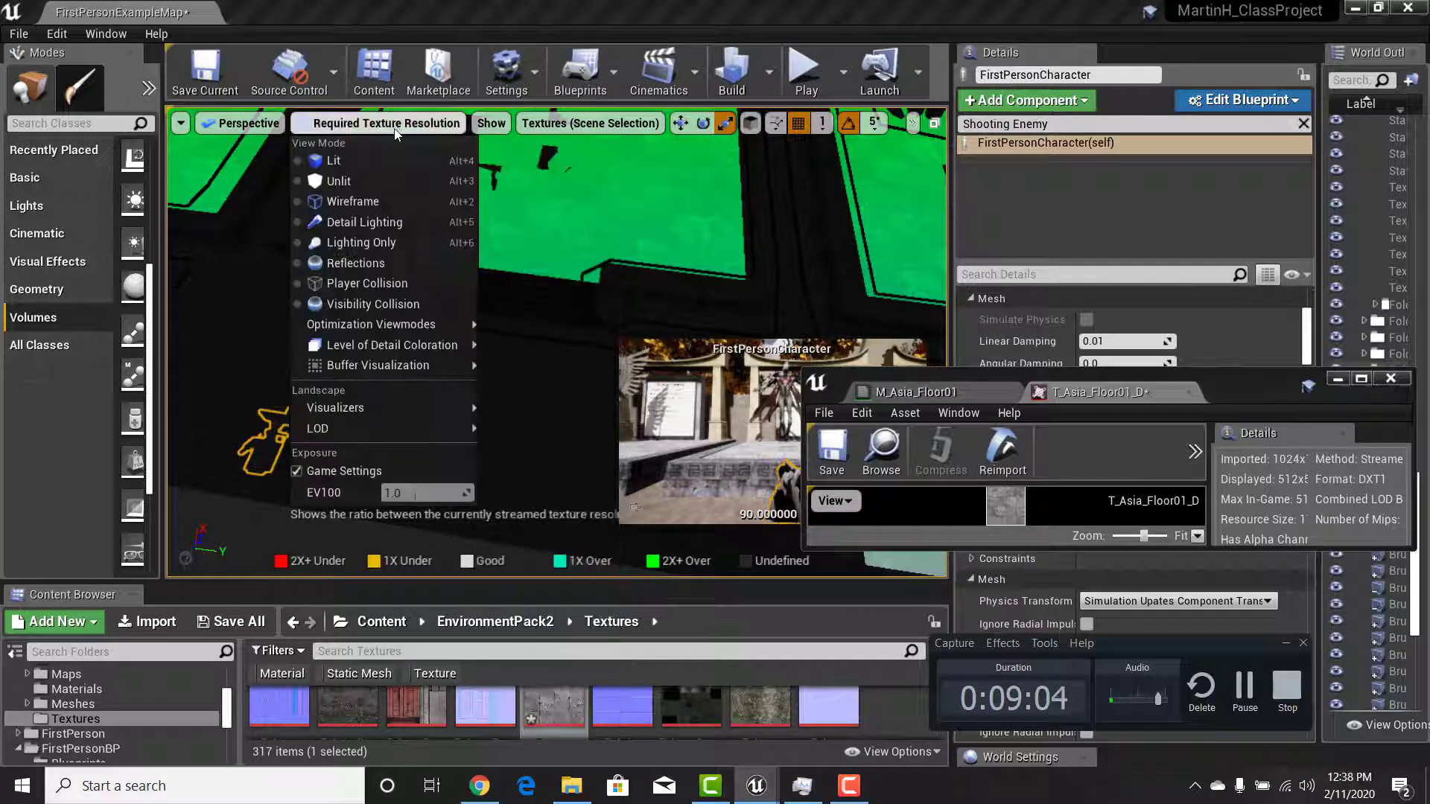
click(323, 161)
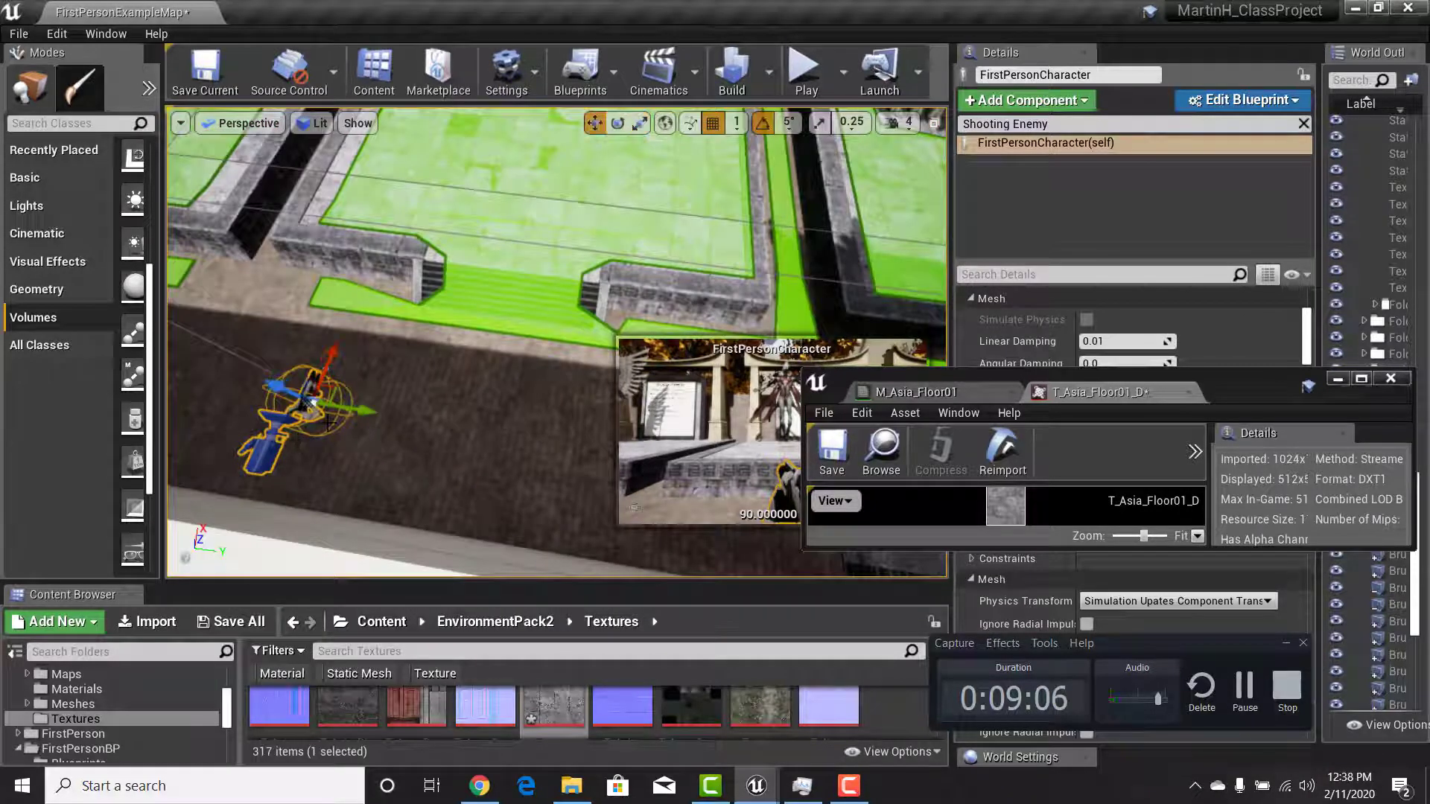
Move the FirstPersonCharacter across the level to the open ground beside the pagoda-style courthouse
drag(362, 410, 864, 478)
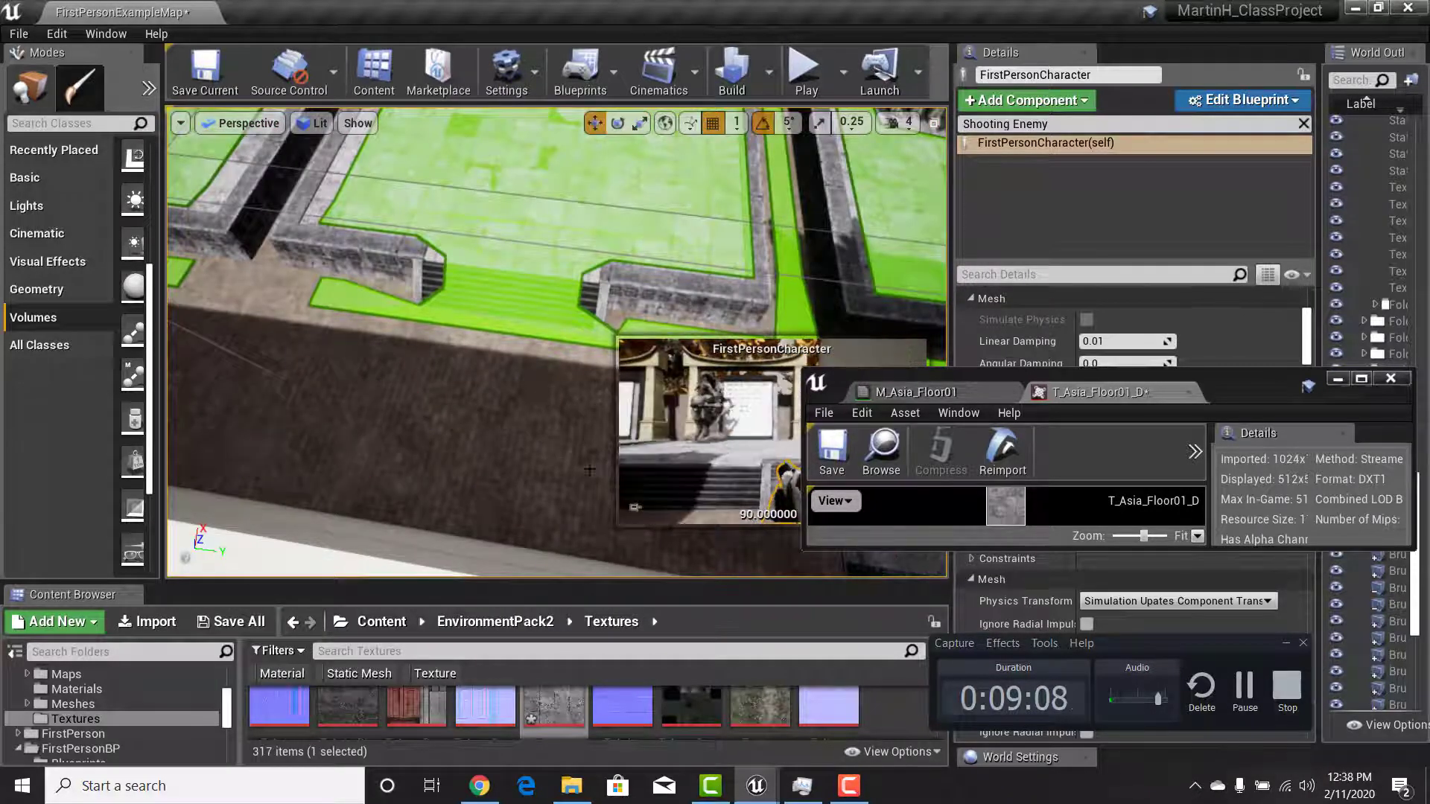
right_drag(589, 470, 254, 453)
drag(450, 311, 731, 324)
right_drag(720, 230, 782, 134)
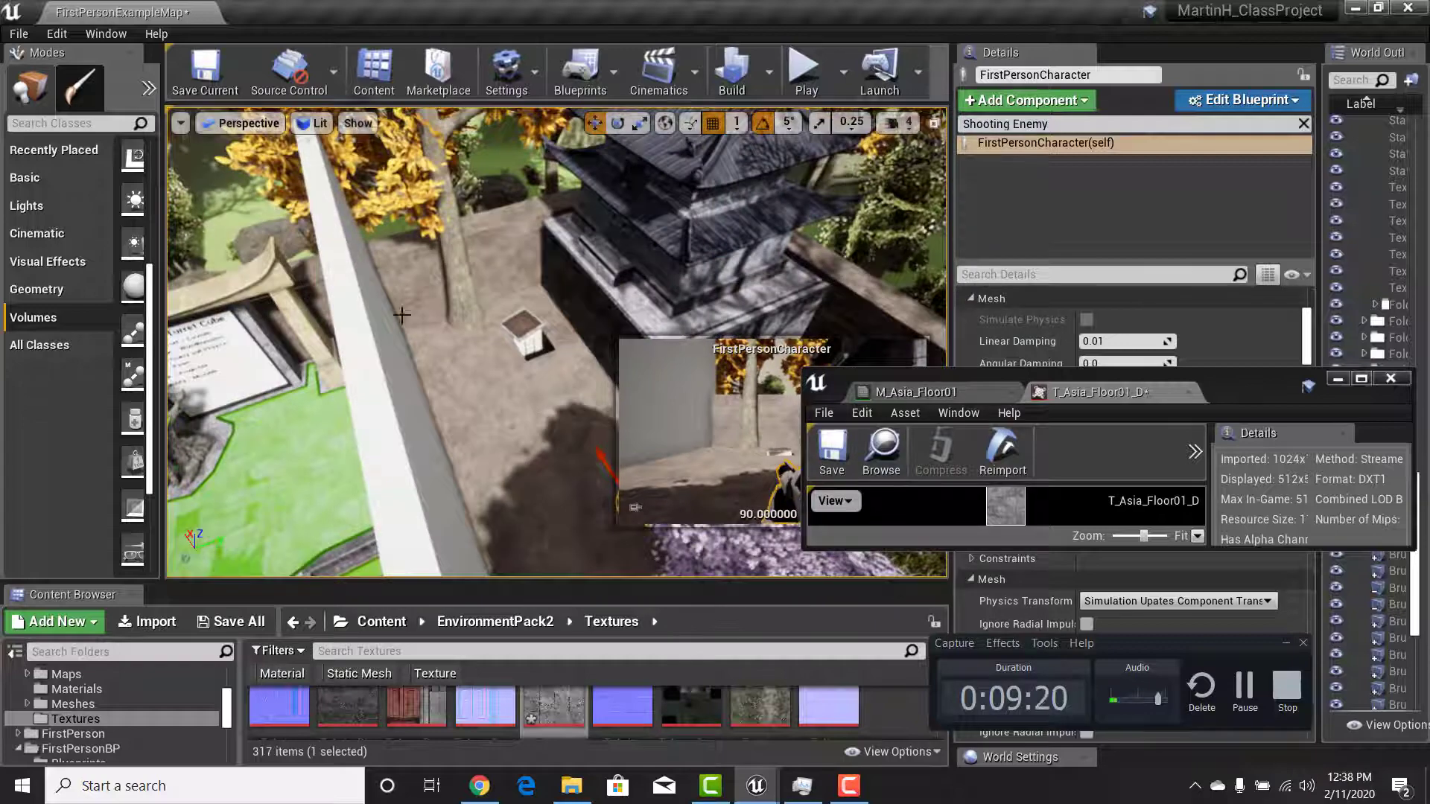
Widen the Modes panel and place an additive Linear Stair geometry brush on the ground beside the courthouse
right_drag(402, 315, 555, 297)
drag(160, 321, 337, 321)
click(54, 291)
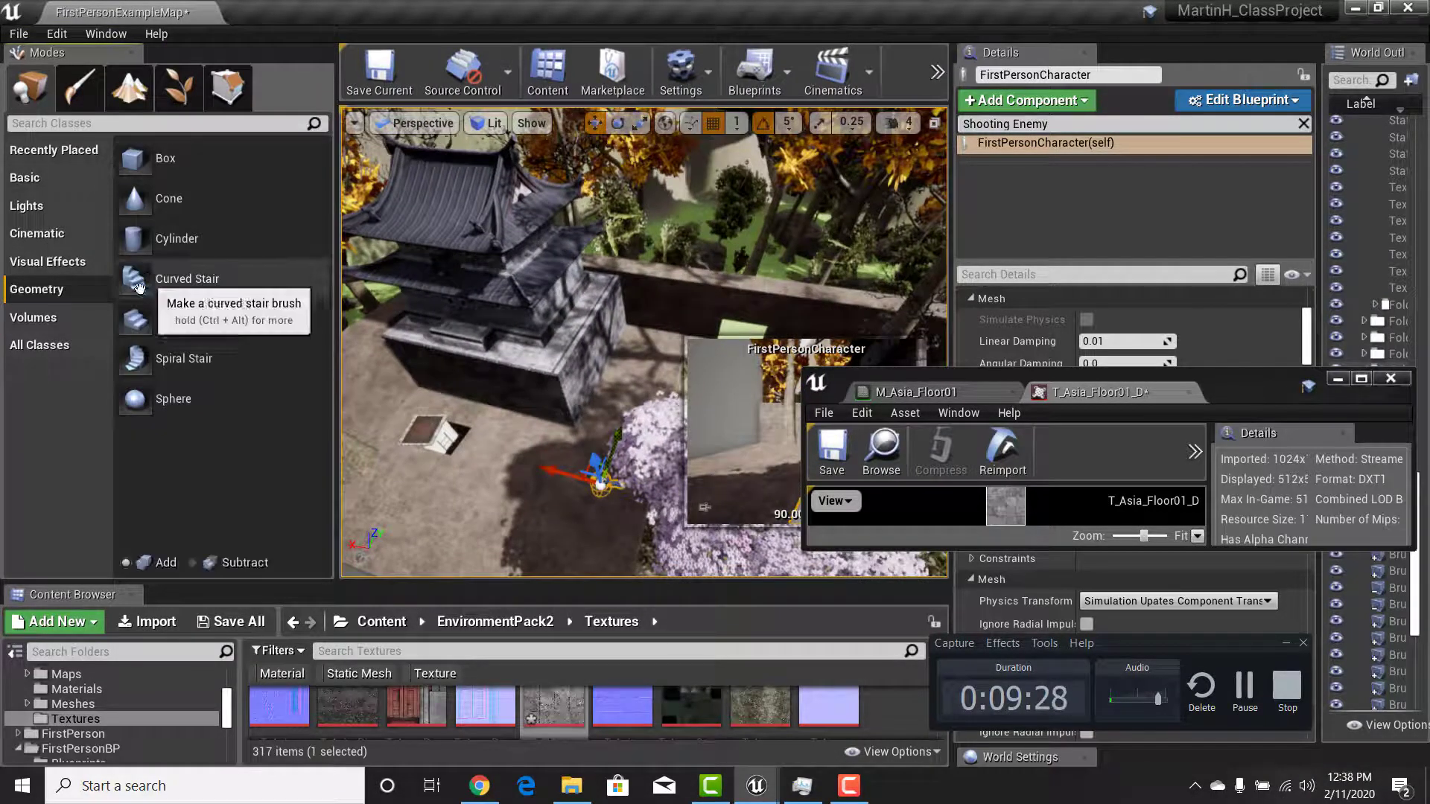
drag(171, 320, 498, 472)
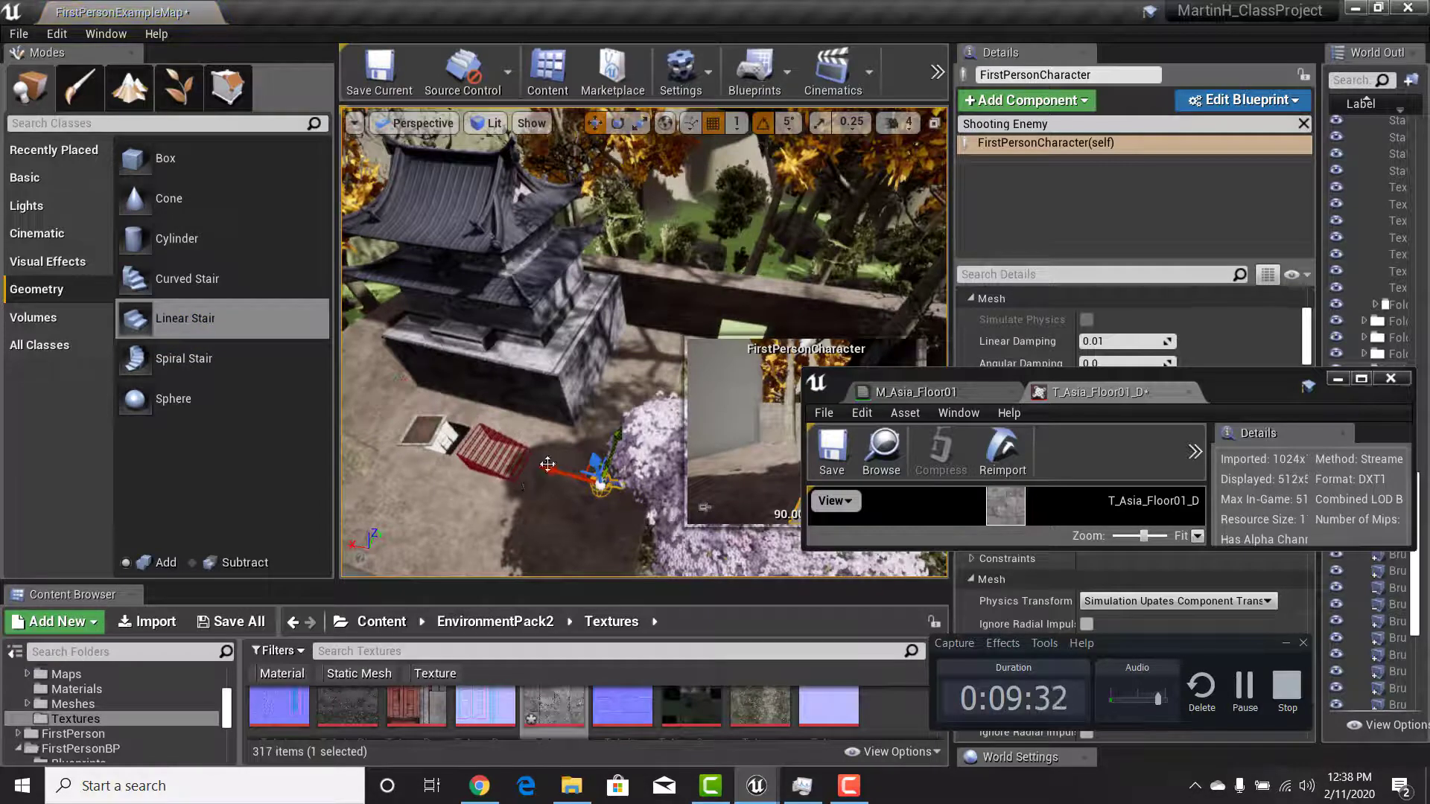
Rotate the linear stair brush 90° about Z, move the texture editor aside, and set Num Steps to 25
click(508, 457)
key(e)
drag(549, 555, 464, 562)
drag(1122, 389, 467, 563)
scroll(1094, 386, up, 5)
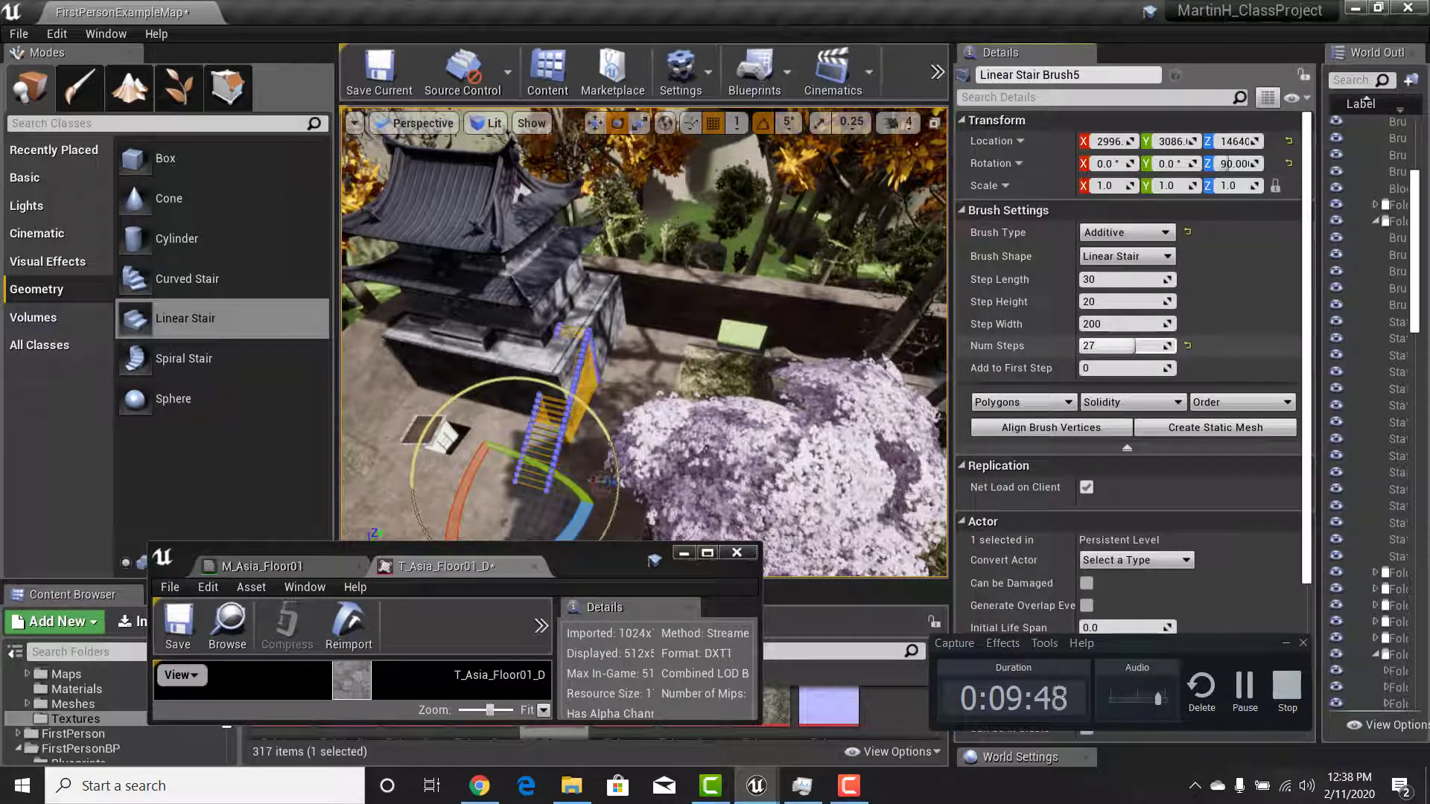
Move the staircase along Y to about 2790 so it leads up to the courthouse platform, and save the level
key(w)
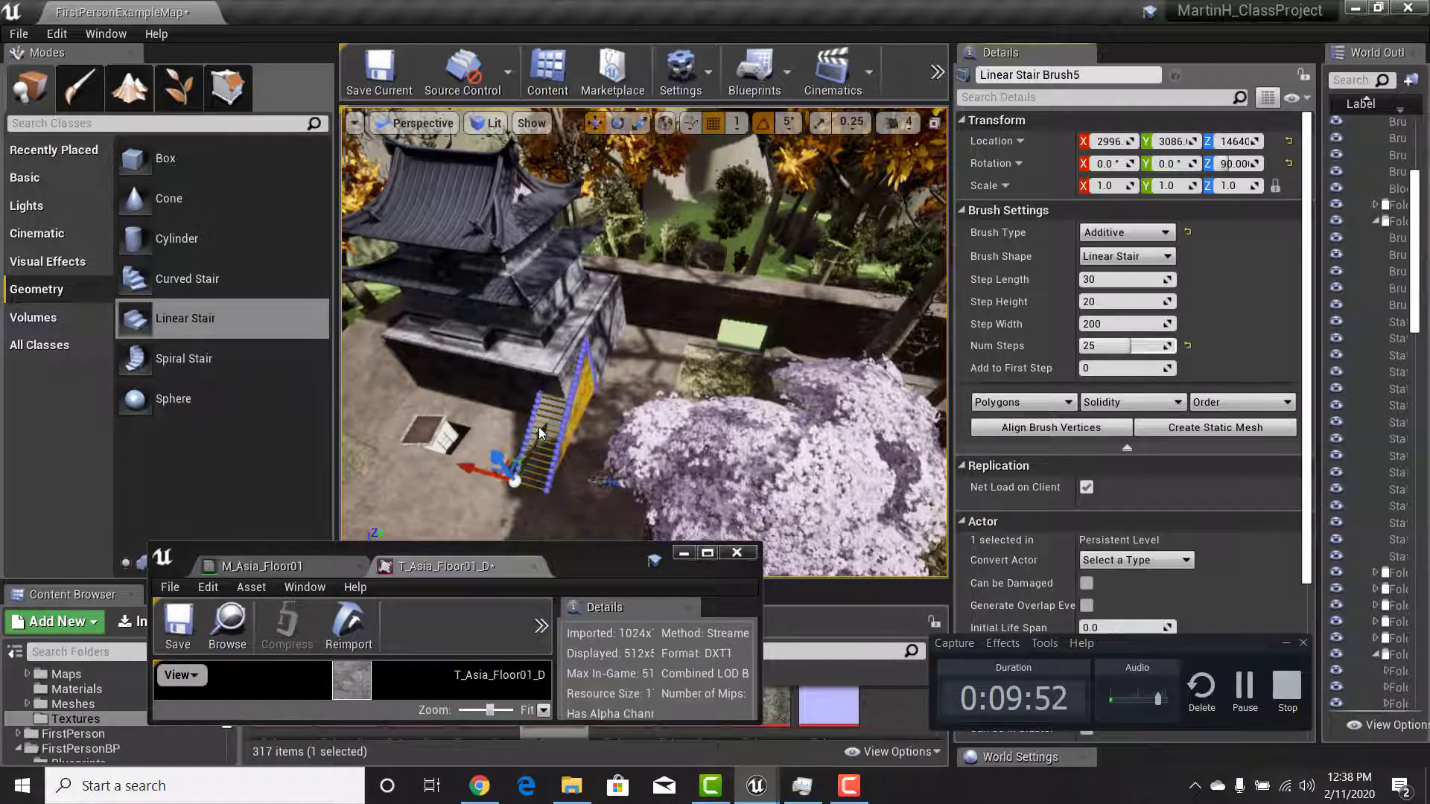
right_drag(540, 433, 481, 436)
drag(577, 395, 544, 436)
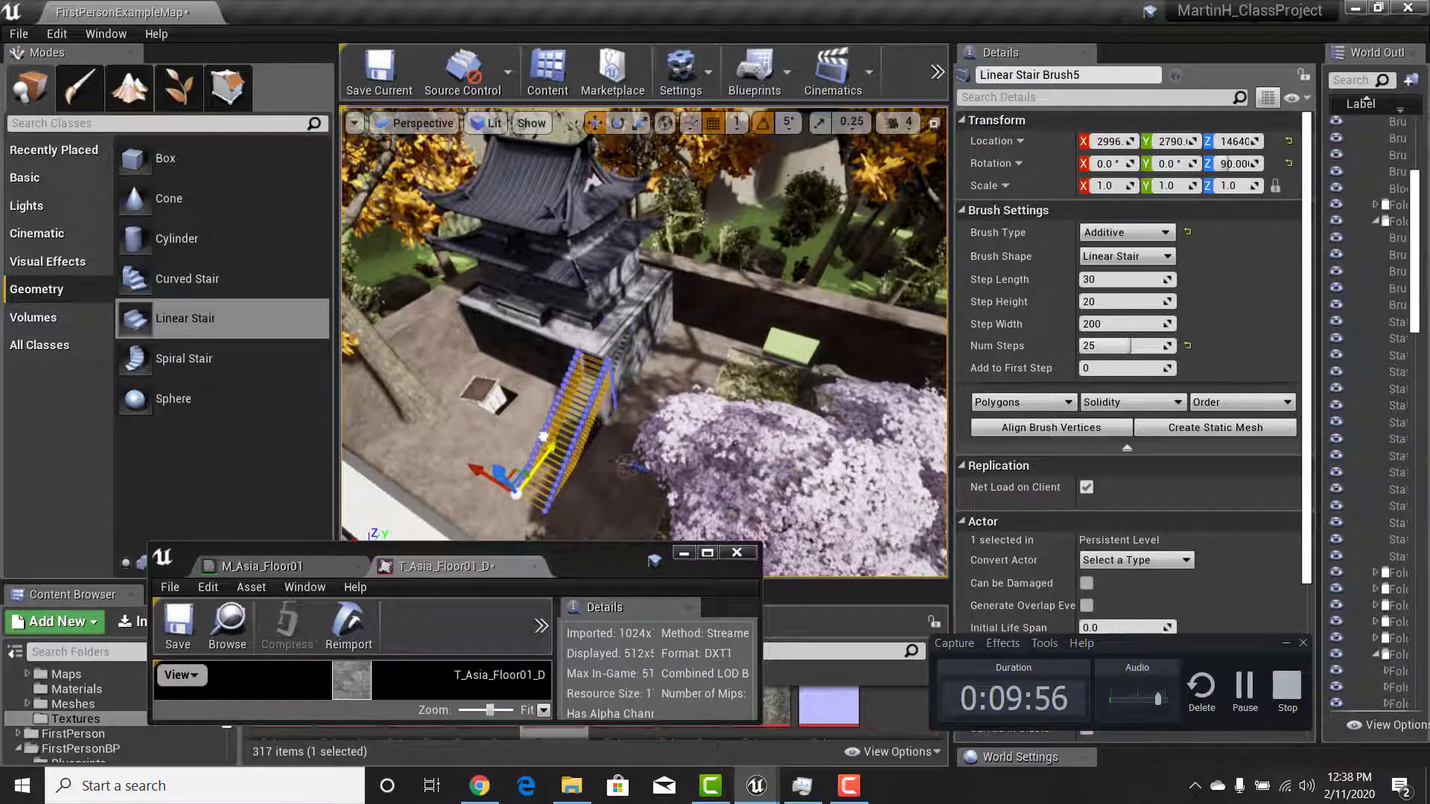
click(380, 78)
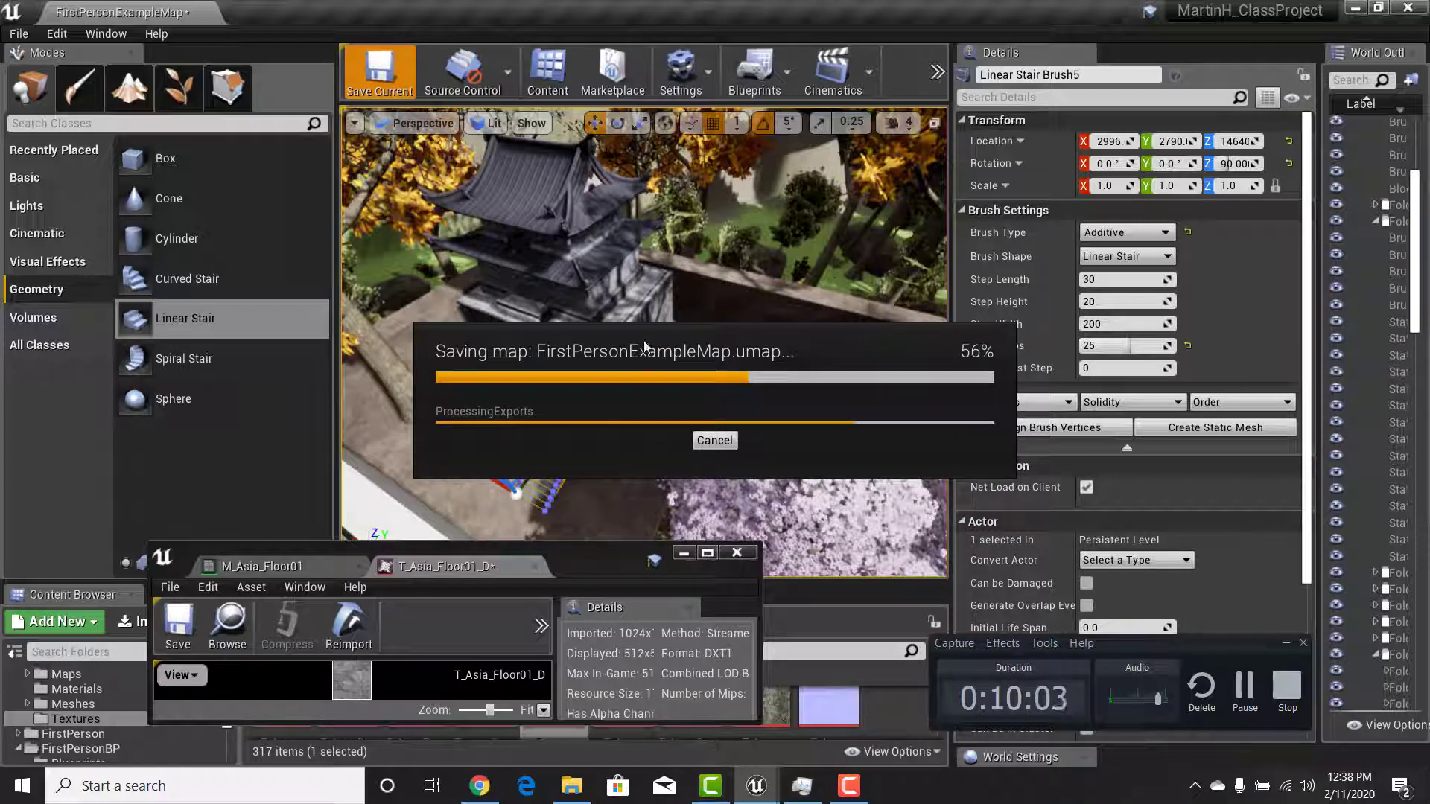
Play the level, climb the stairs to inspect the courthouse floor texture up close, and end the session, closing its Message Log
right_drag(720, 280, 629, 331)
click(938, 72)
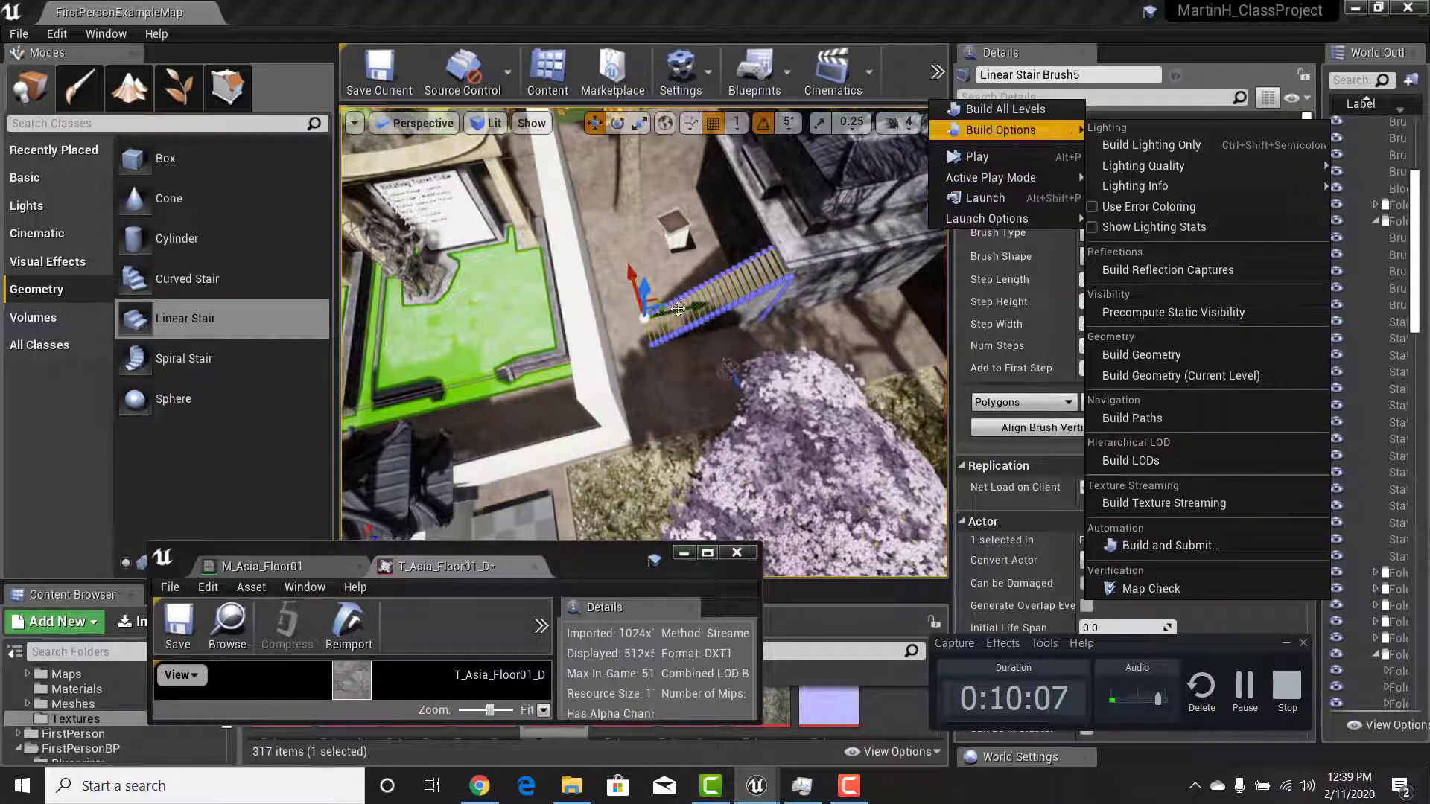
click(989, 158)
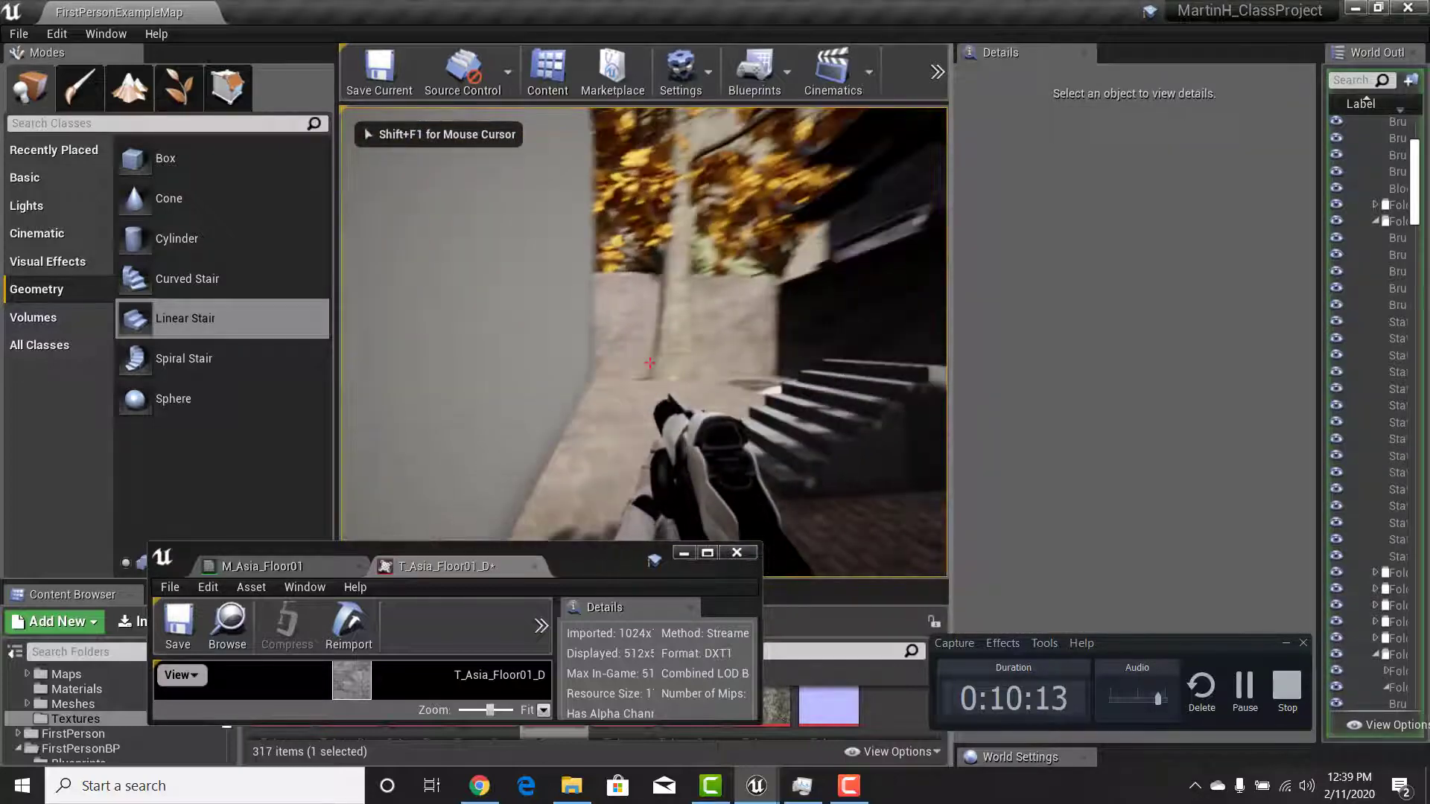
key(w)
key(w)
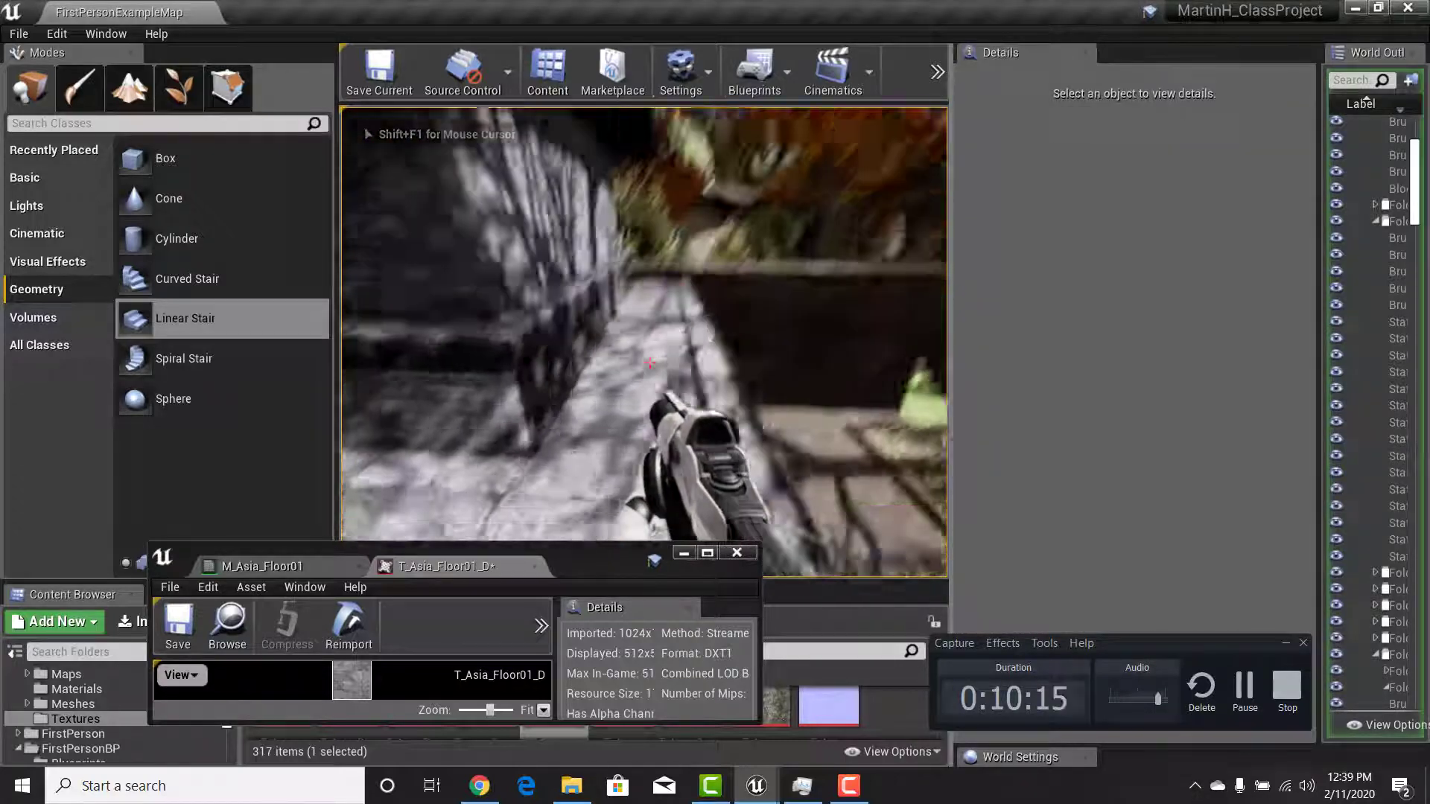
key(w)
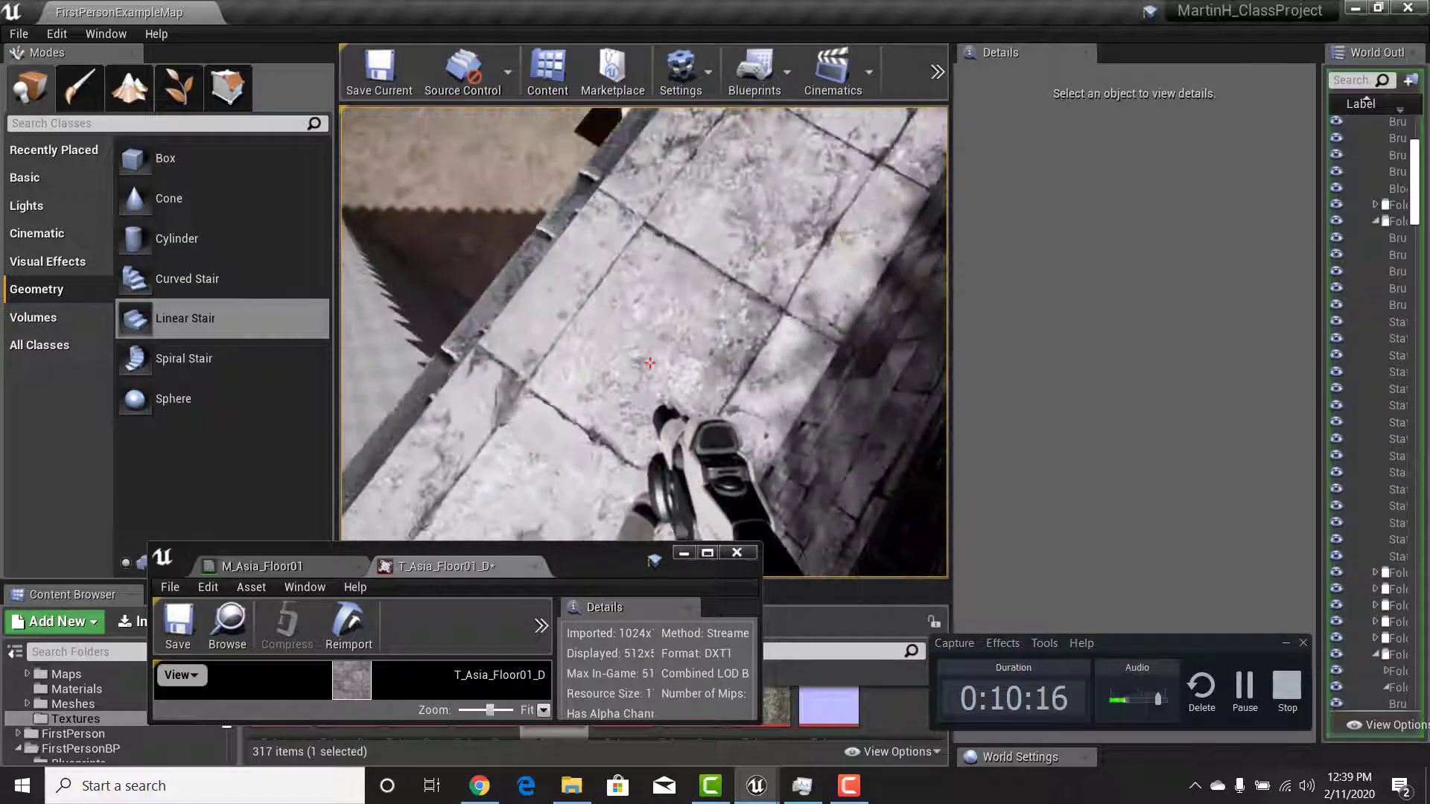
key(w)
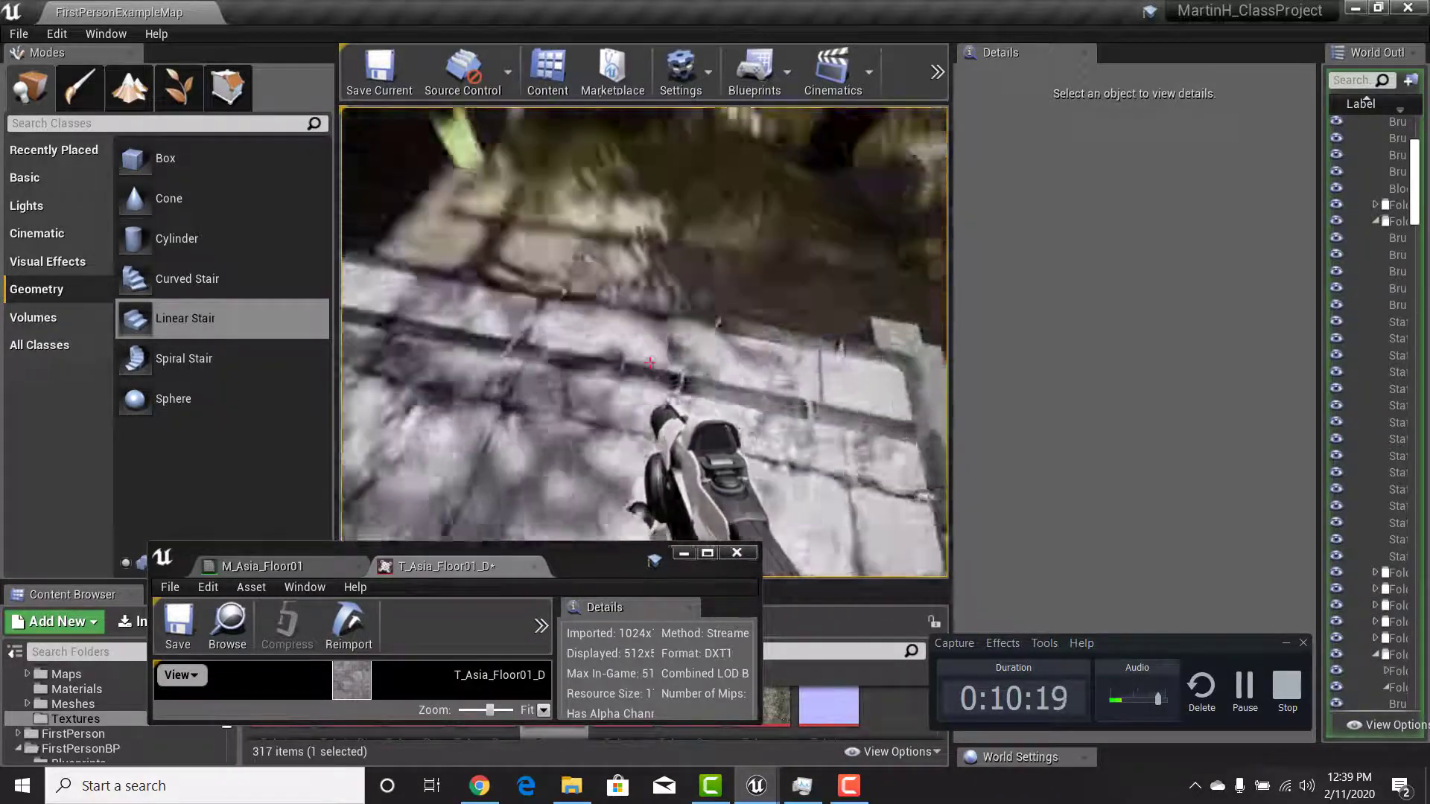
key(w)
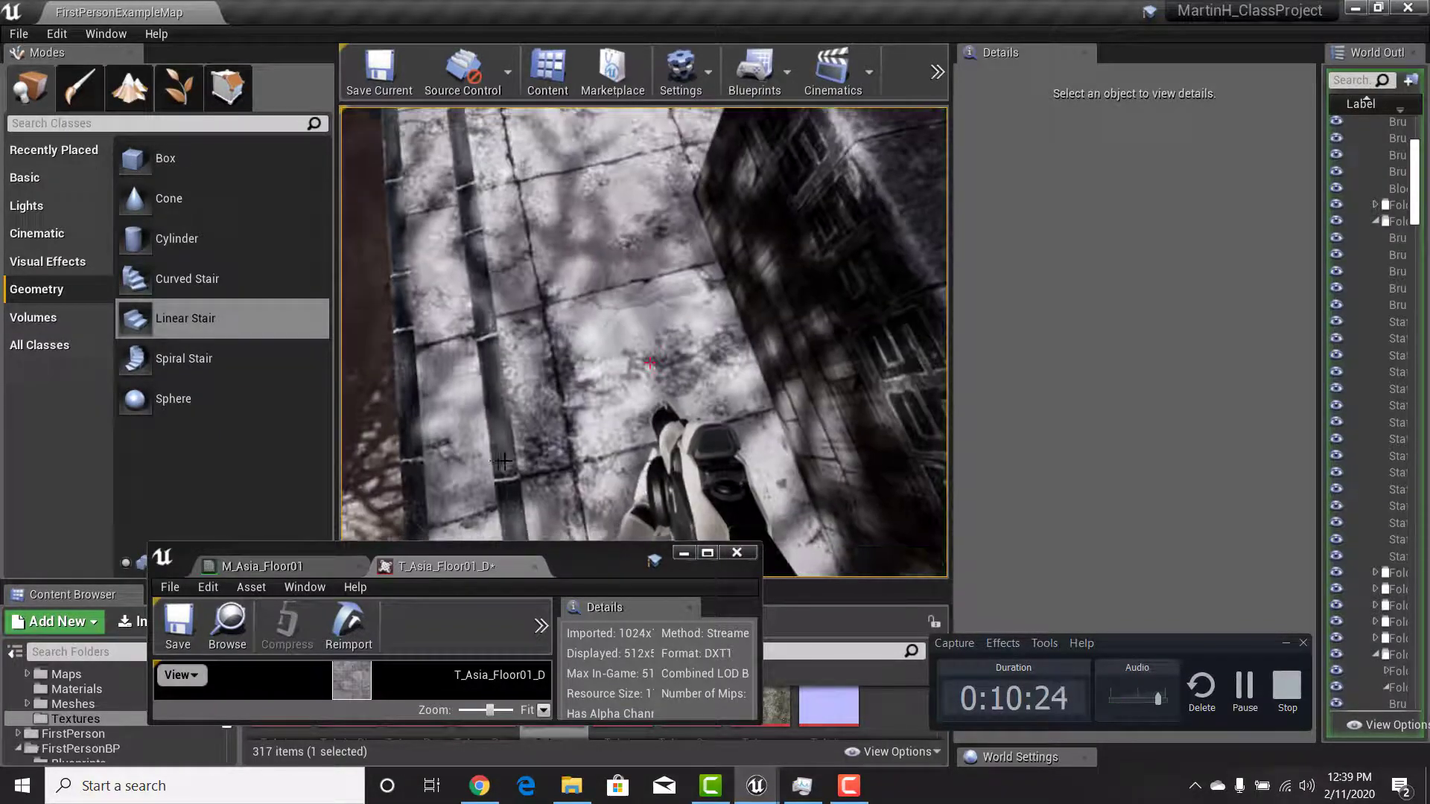
key(Escape)
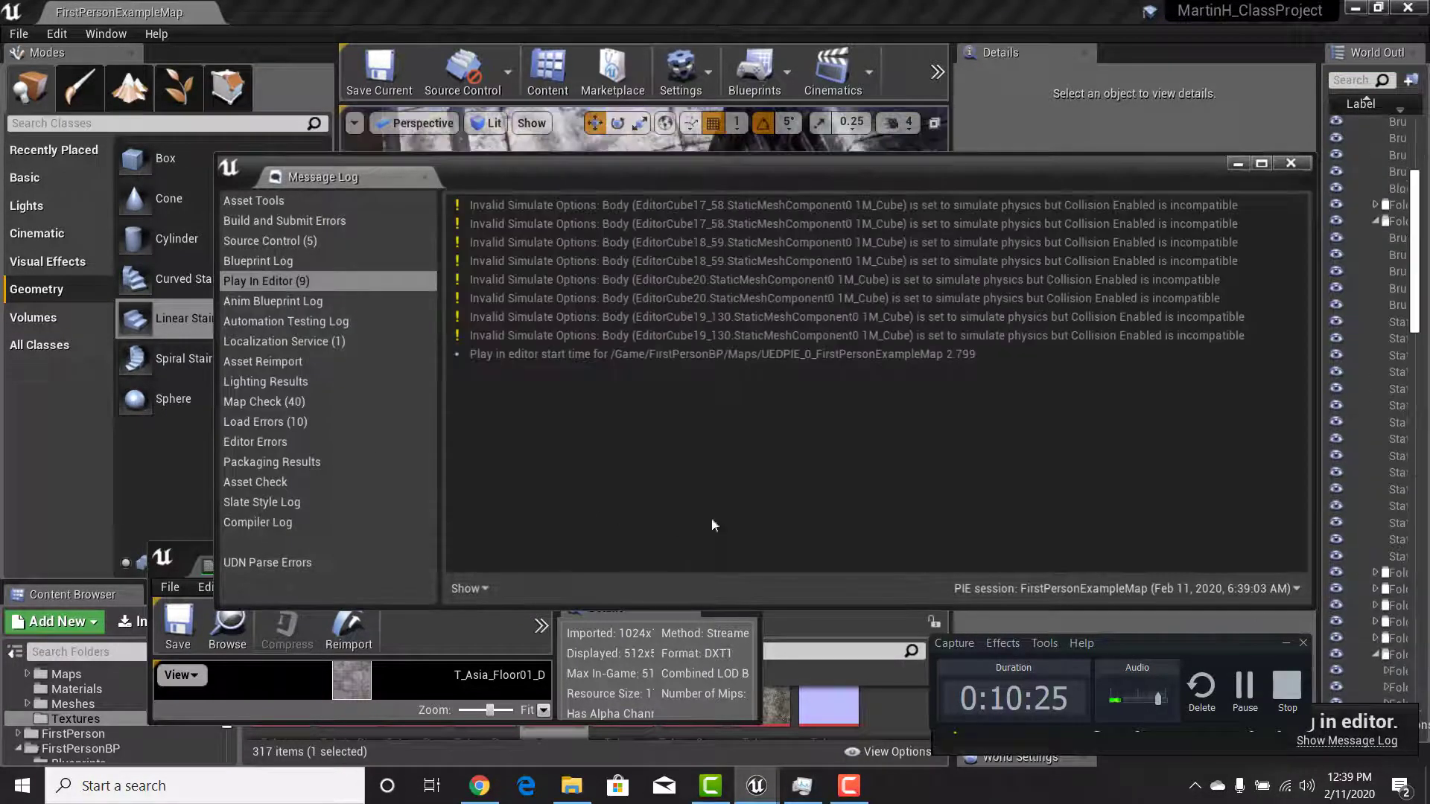
click(1289, 163)
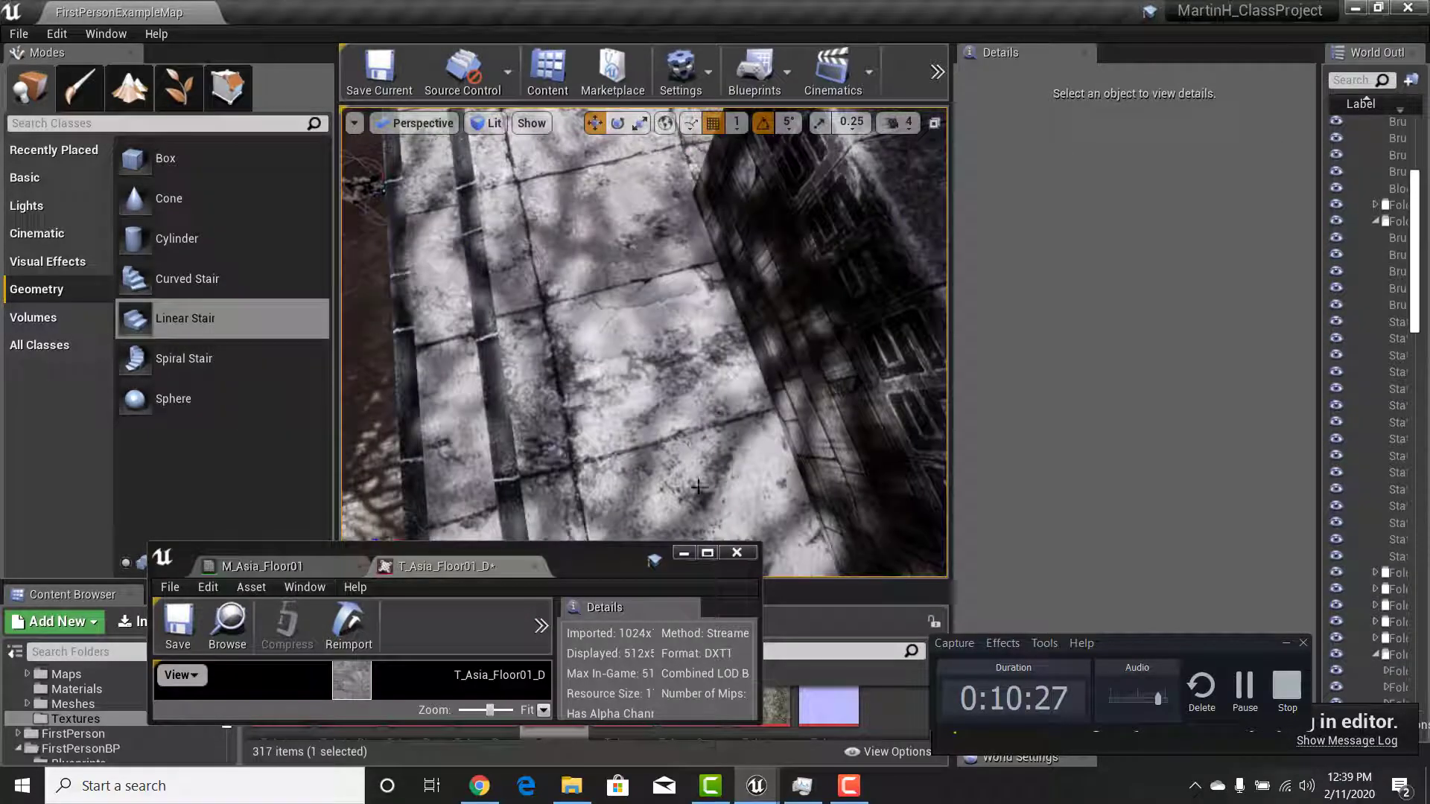
Set the Maximum Texture Size of T_Asia_Floor01_D to 256 and minimize the texture editor
click(701, 555)
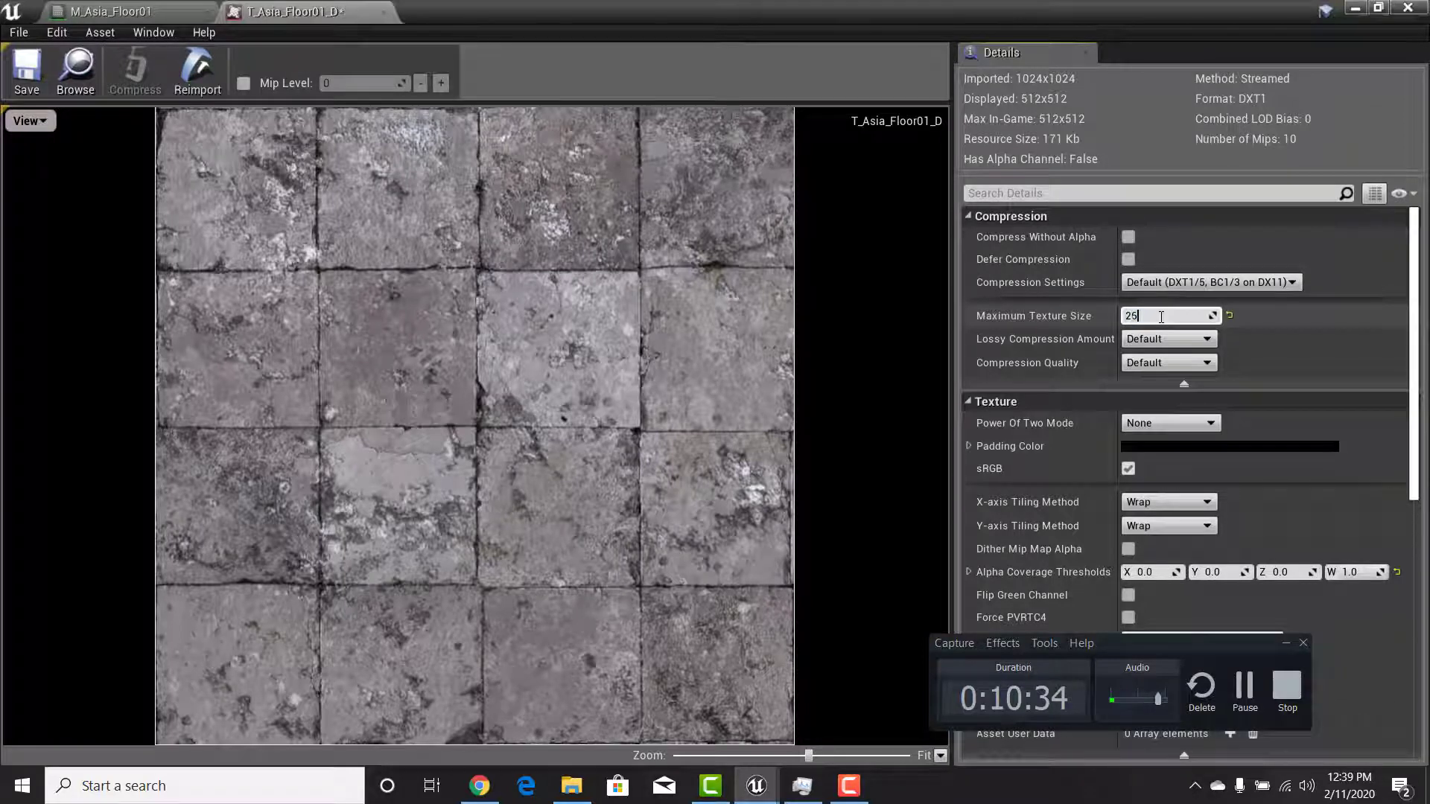
key(Return)
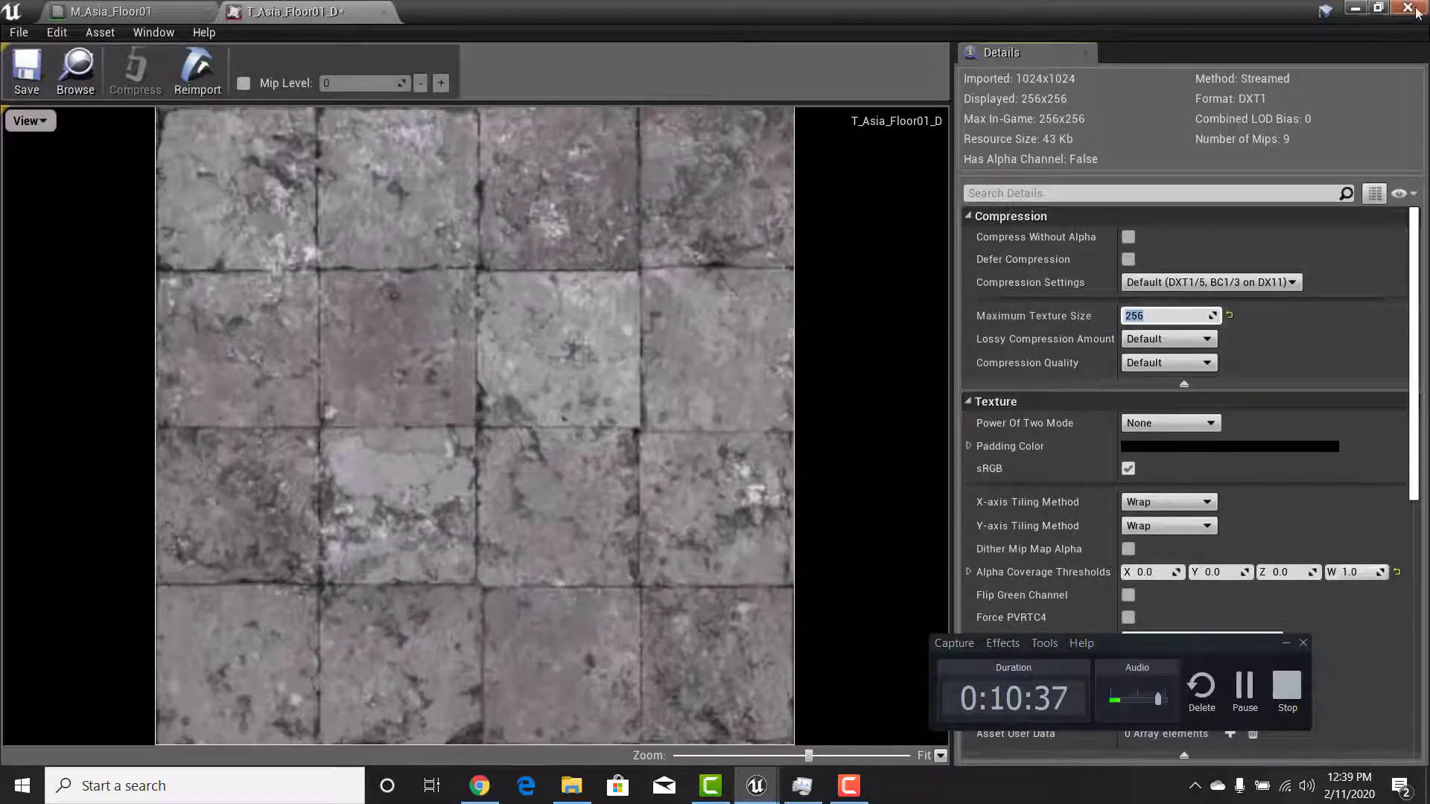
click(1361, 9)
Play the level, walk the courthouse platform to judge its floor texture at 256, and stop the session, closing the Message Log
right_drag(629, 370, 639, 309)
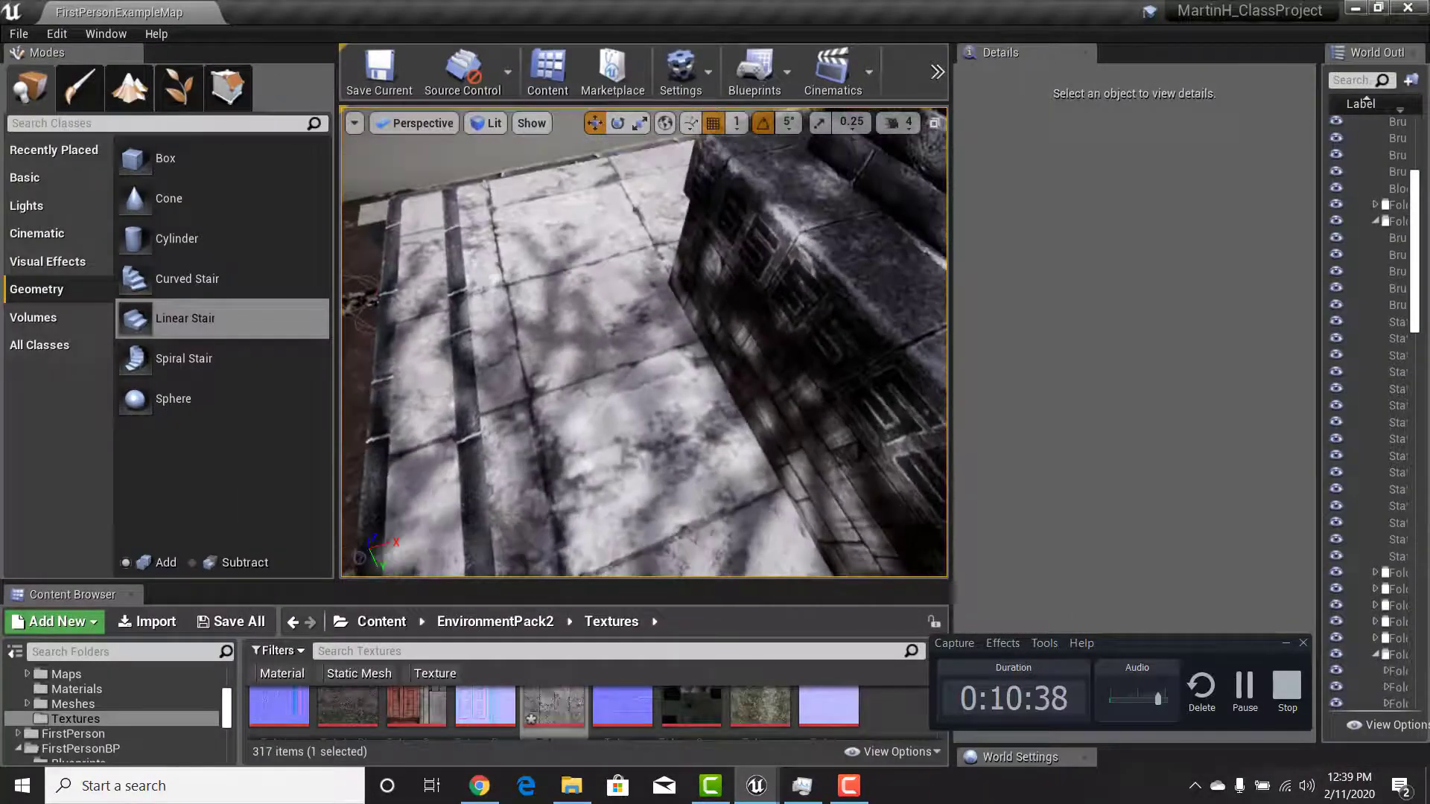
click(937, 72)
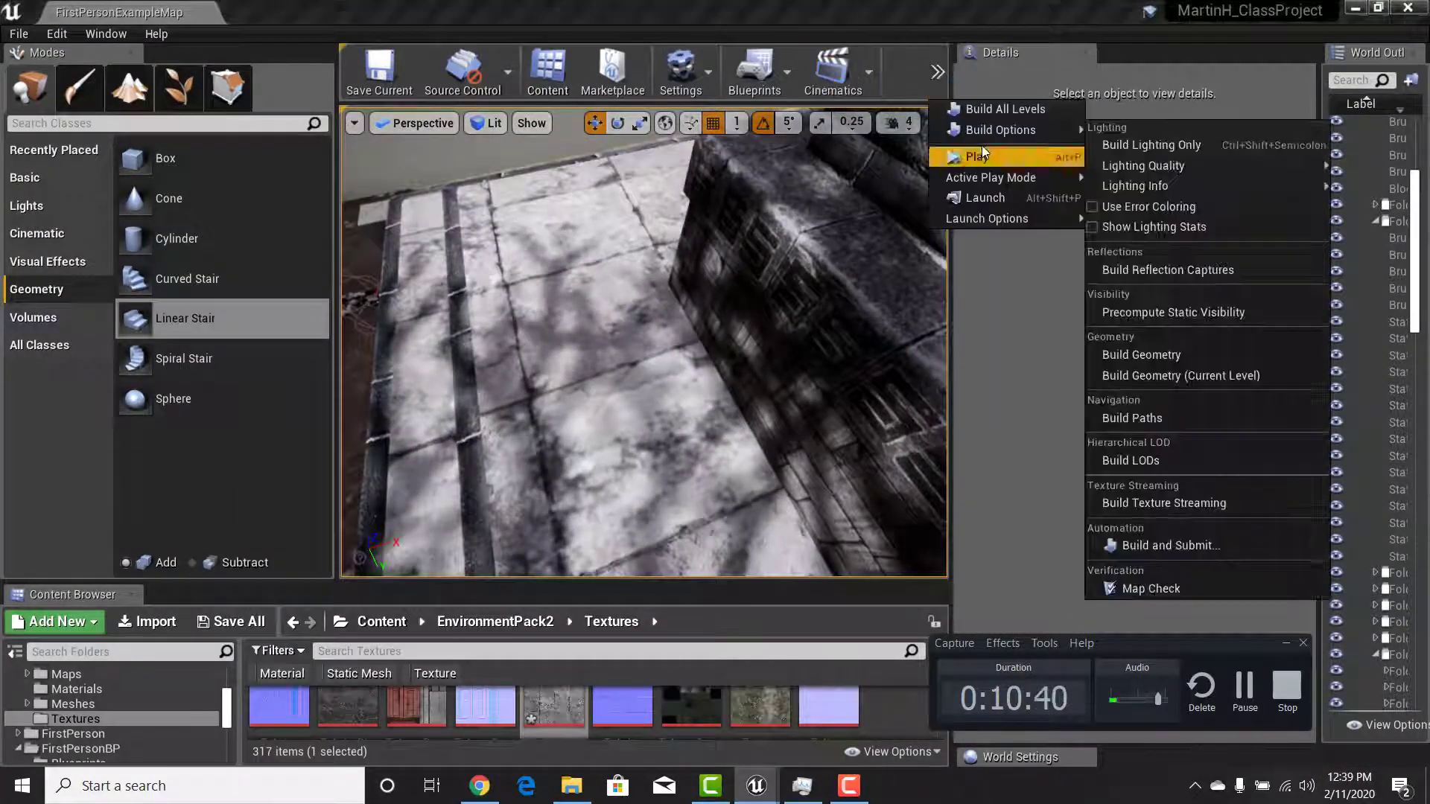
click(591, 343)
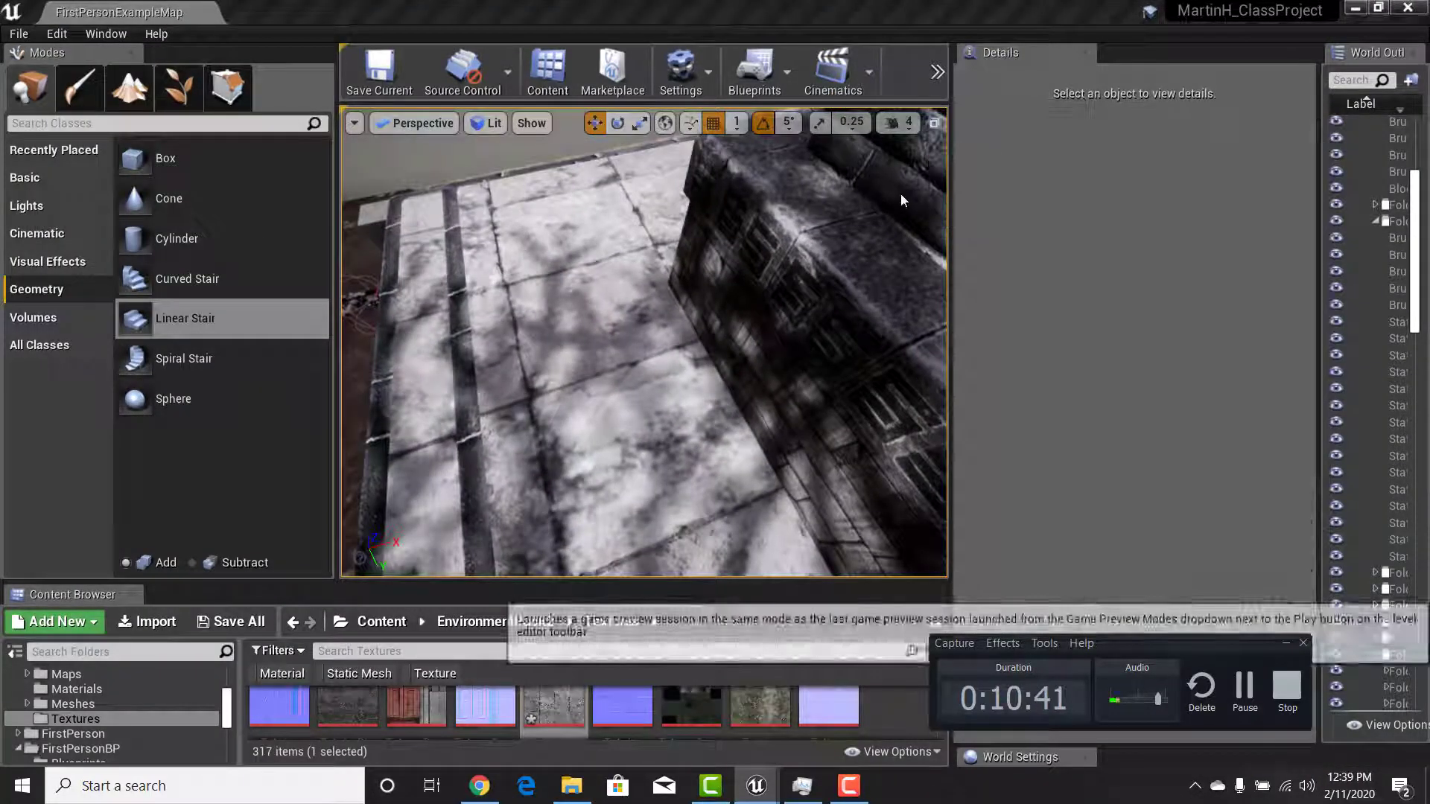
click(590, 337)
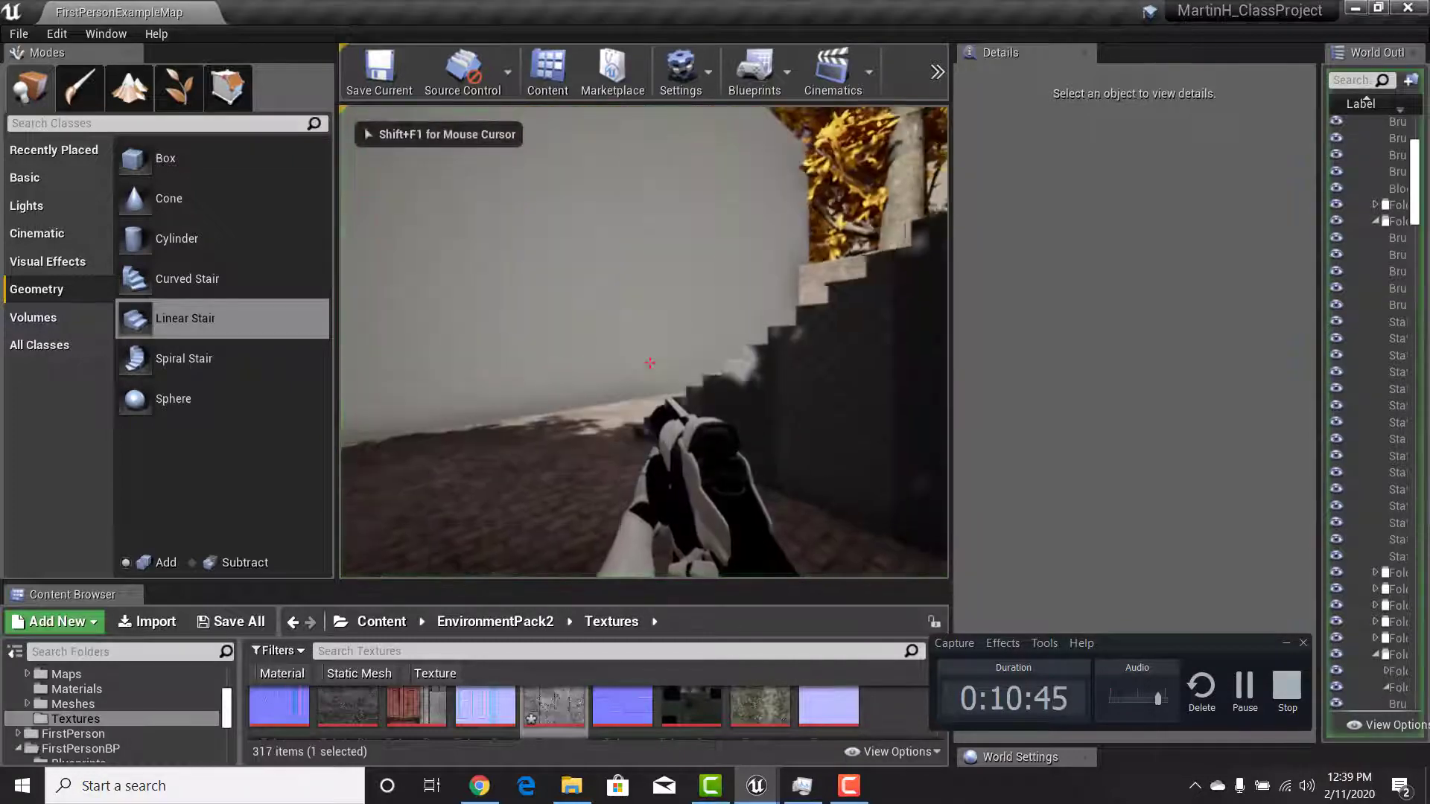
key(w)
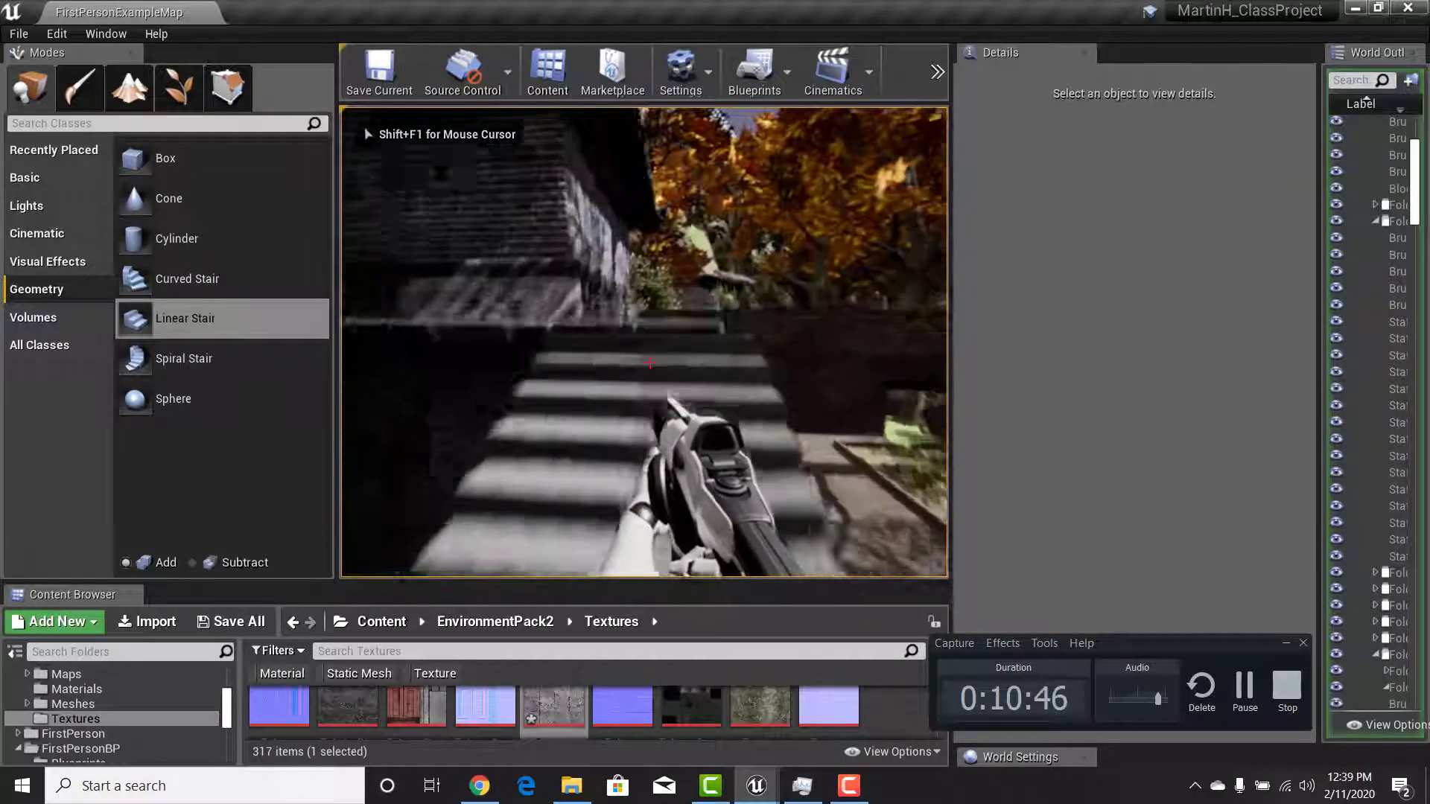
key(w)
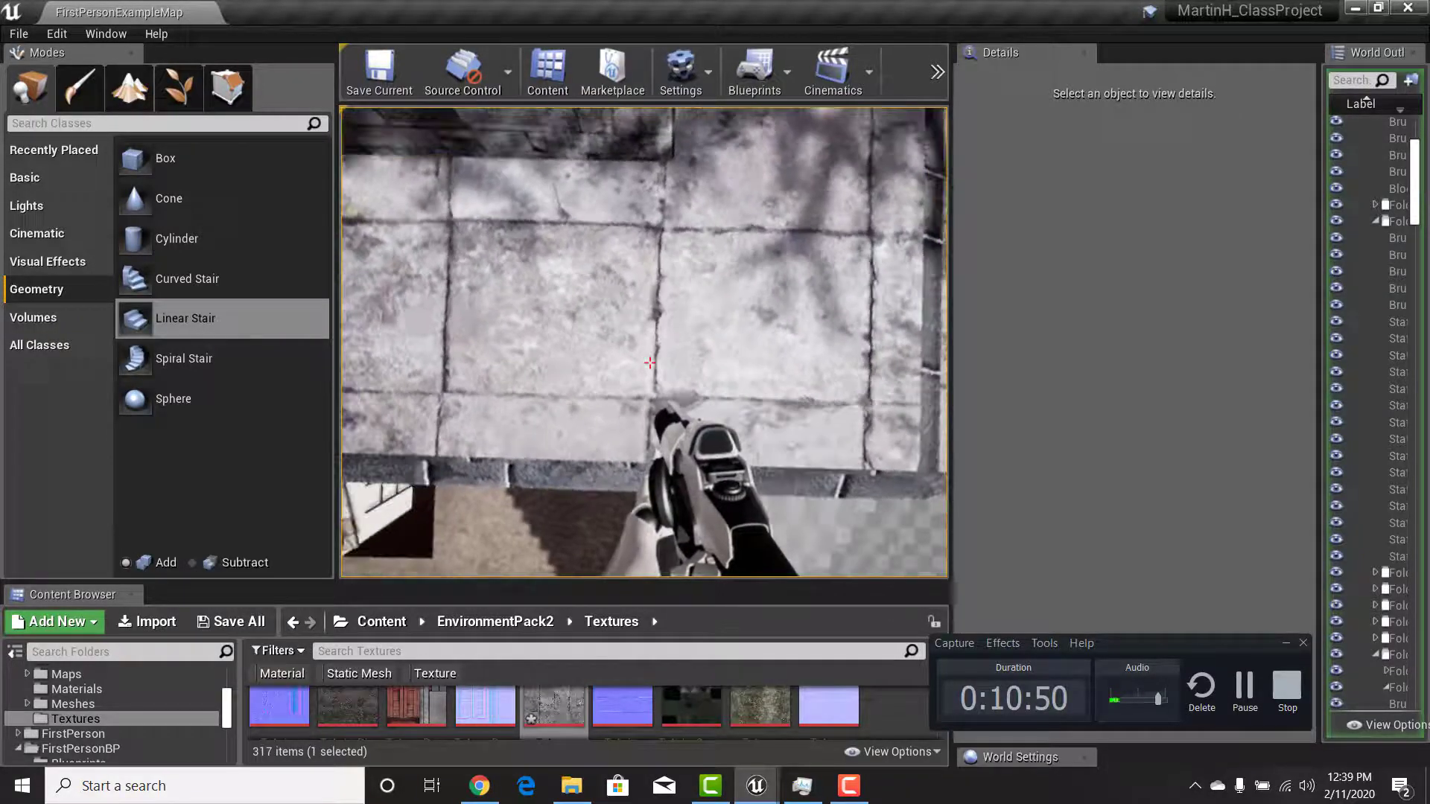
key(d)
key(d)
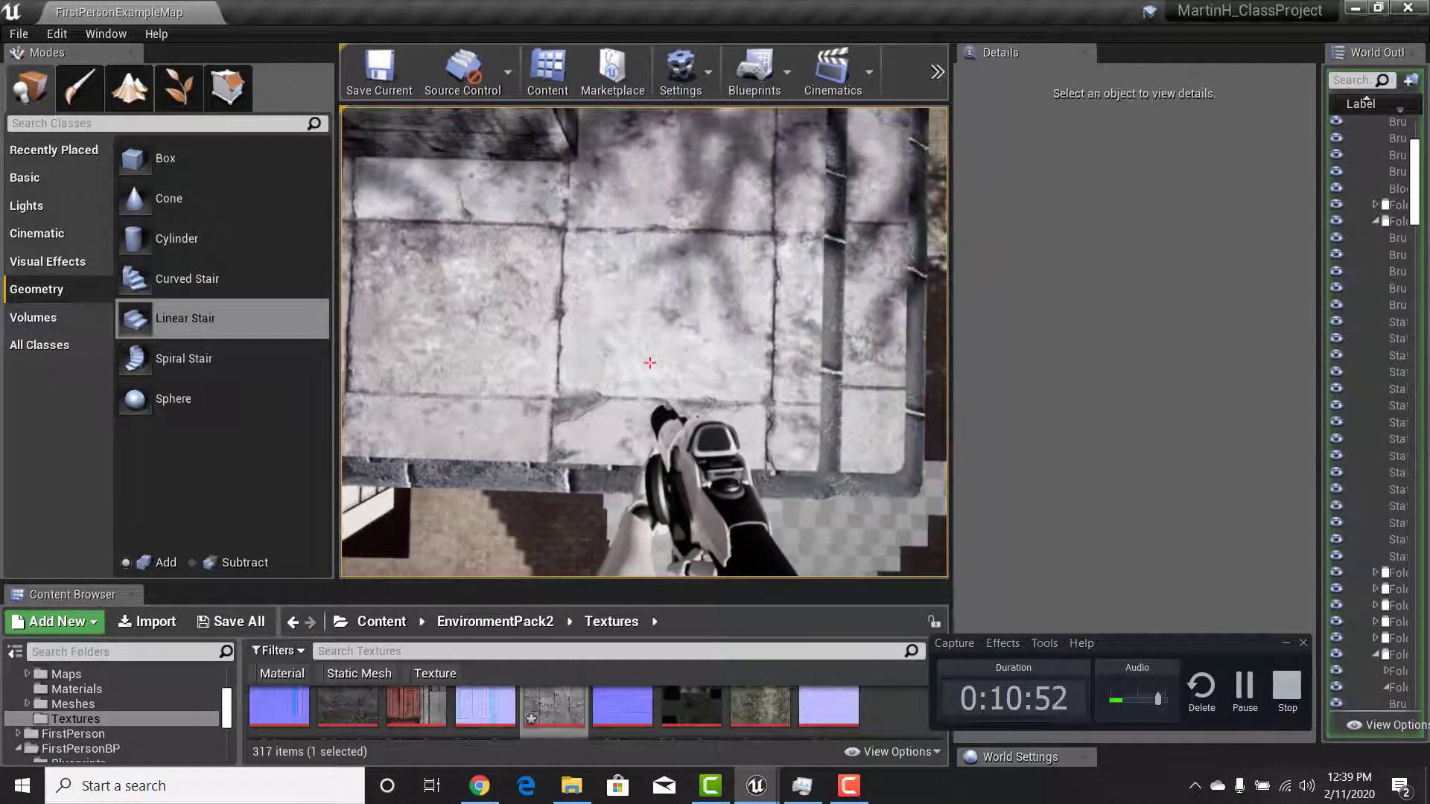
key(w)
key(w)
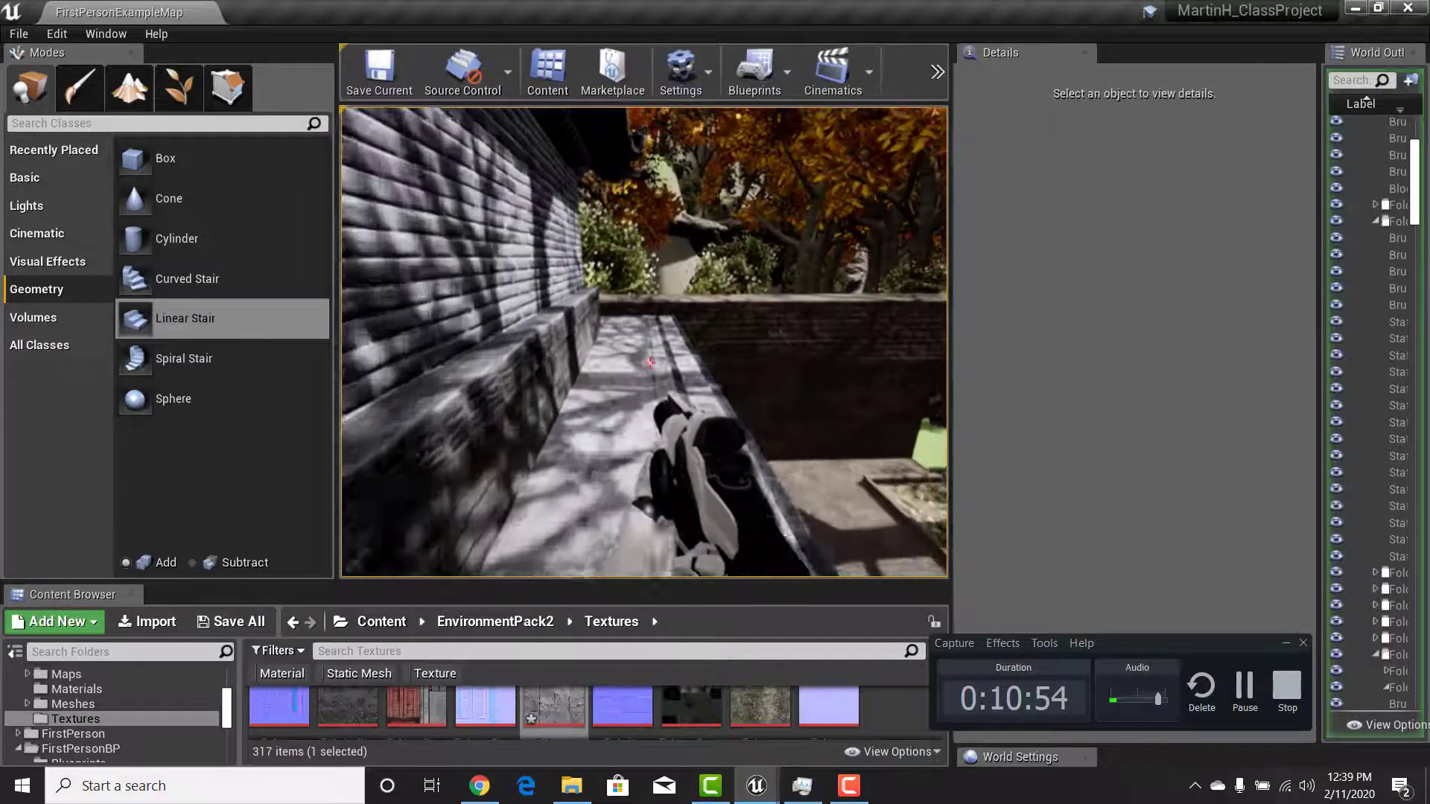
key(Escape)
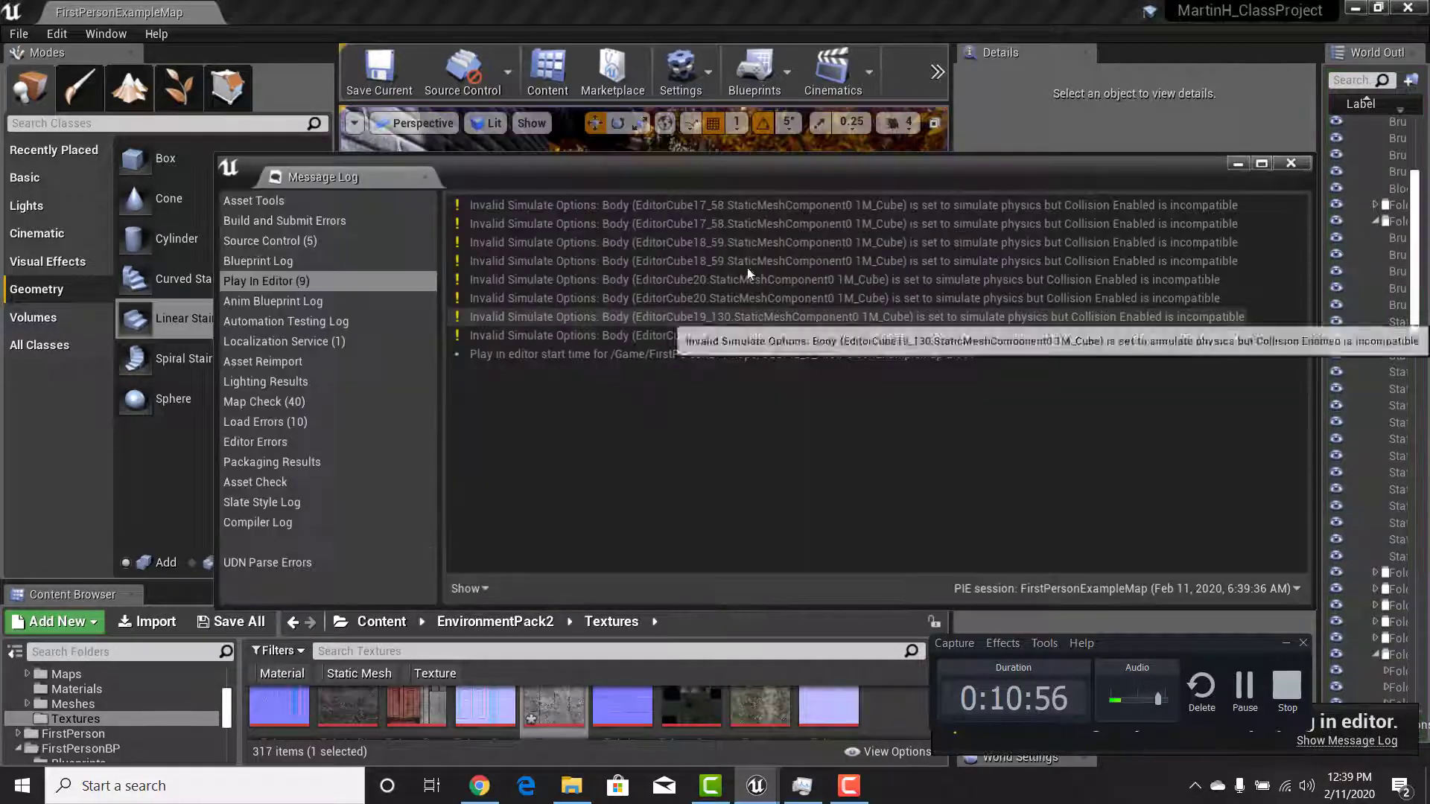
click(1289, 163)
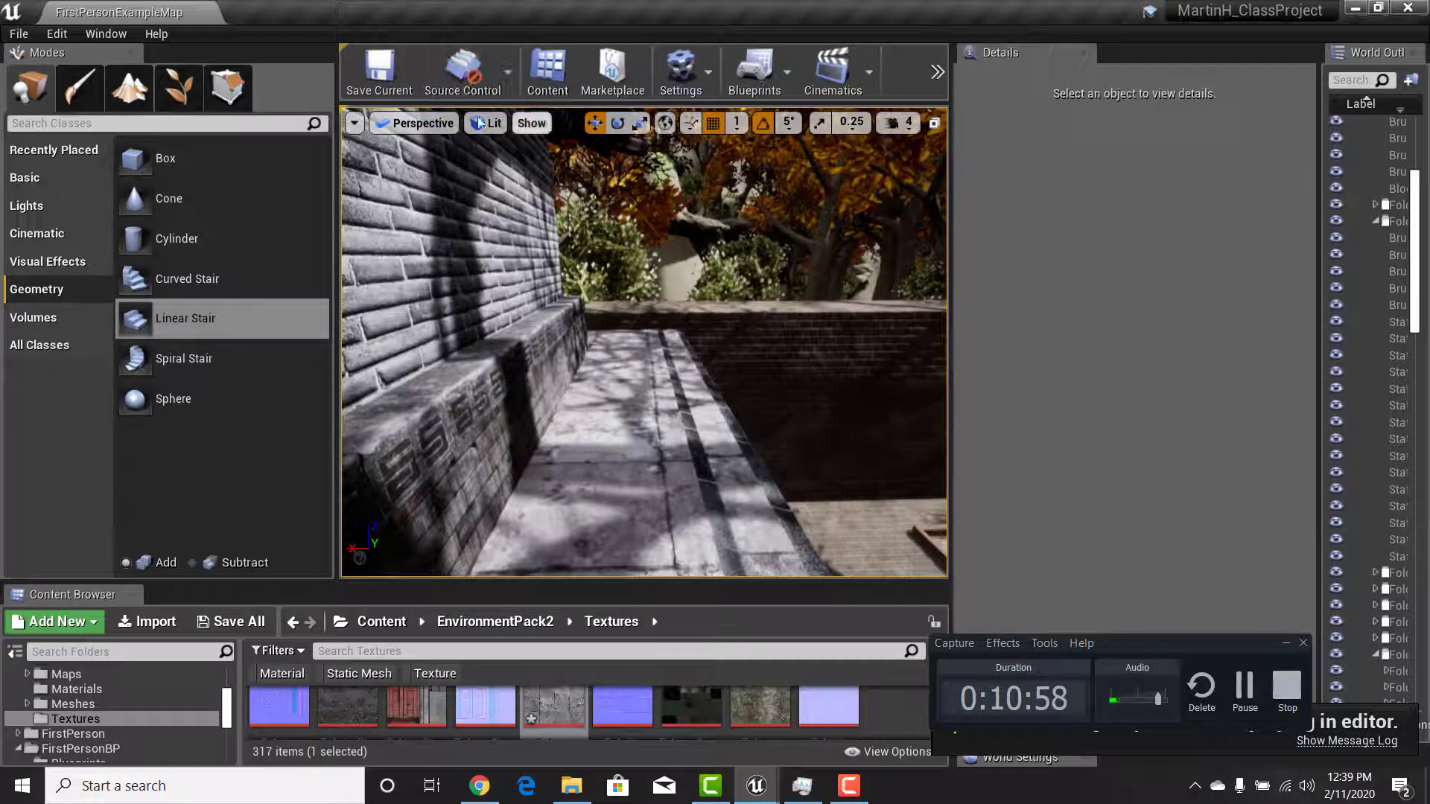
Switch the viewport to the Required Texture Resolution optimization view and look over the courthouse platform
click(484, 123)
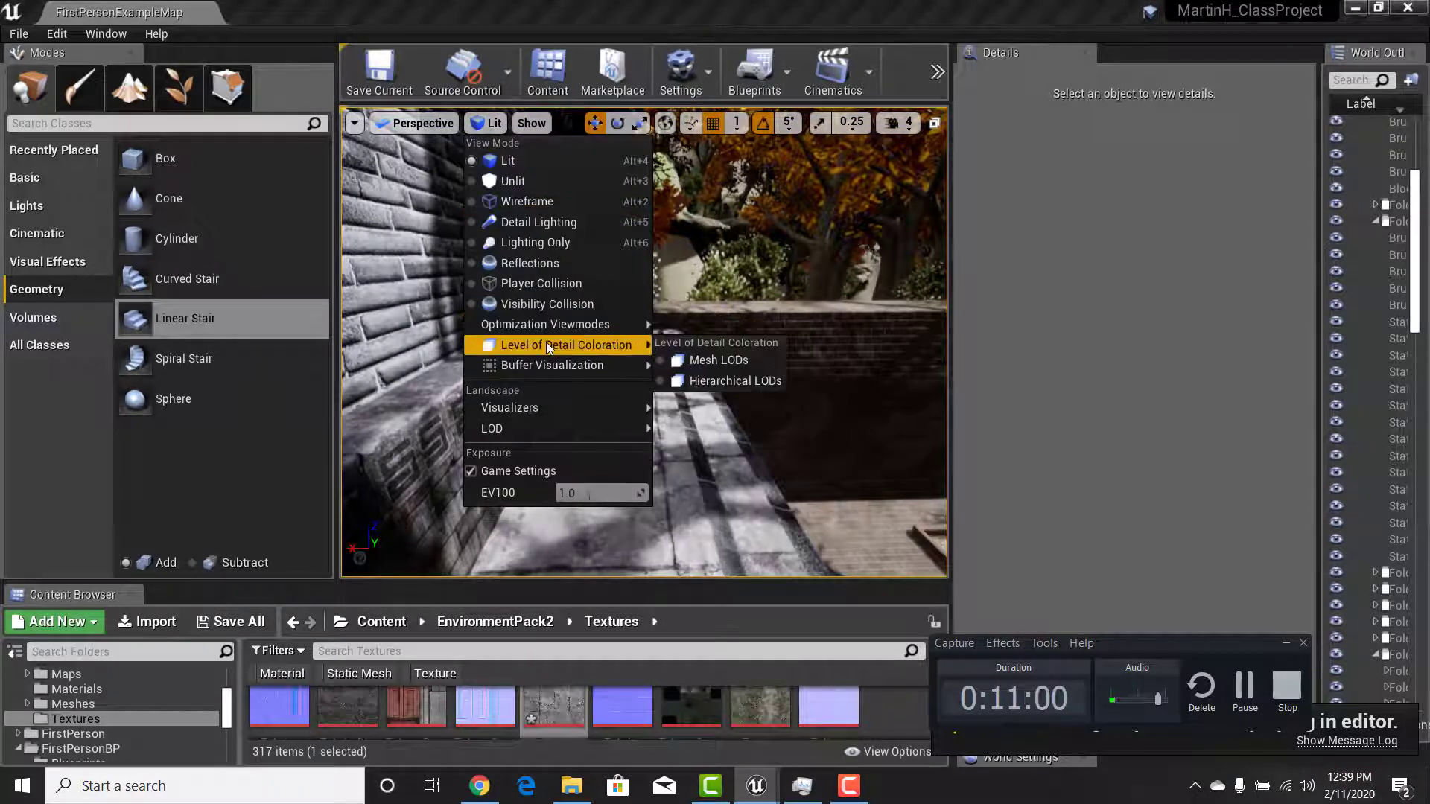
mouse_move(542, 325)
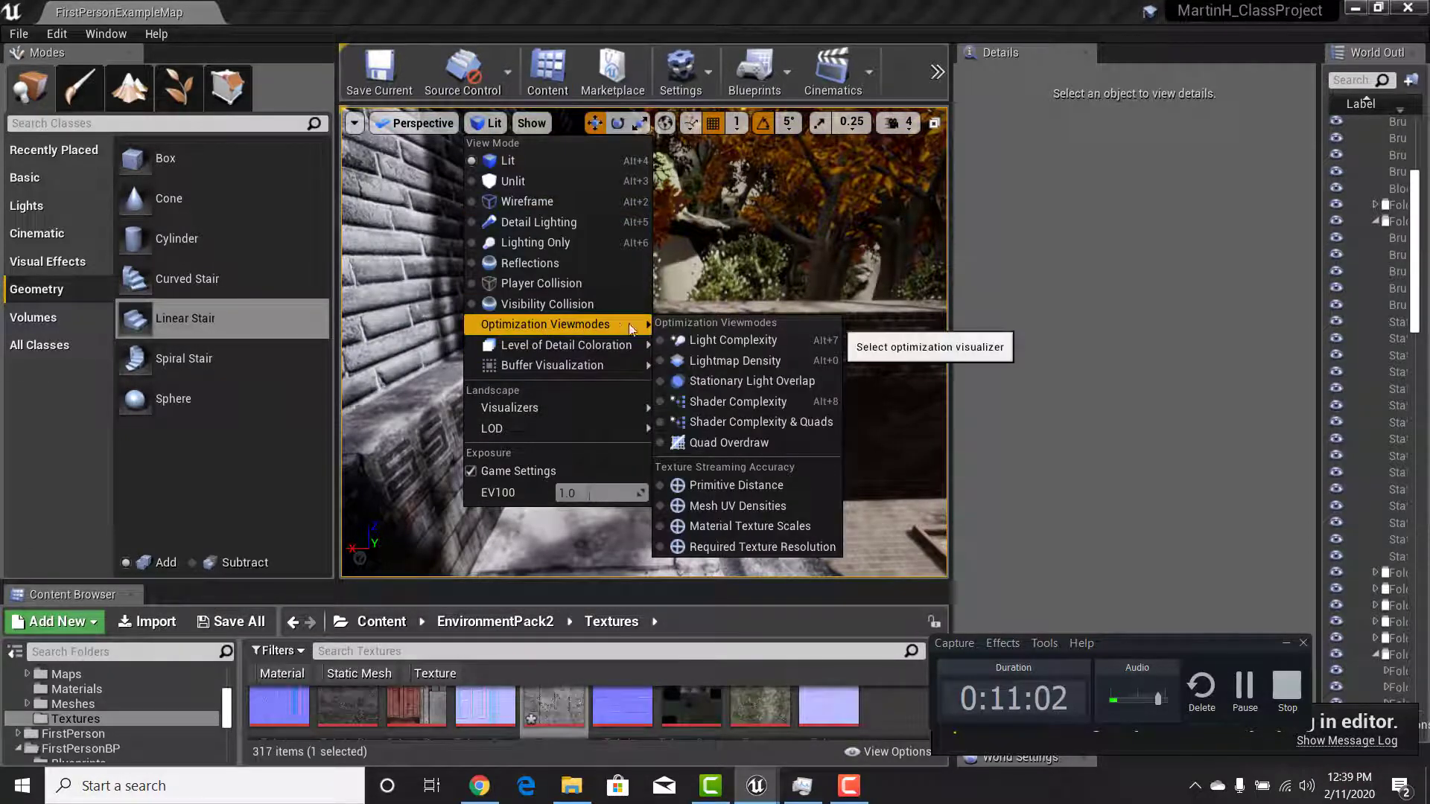
click(802, 547)
right_drag(644, 343, 589, 431)
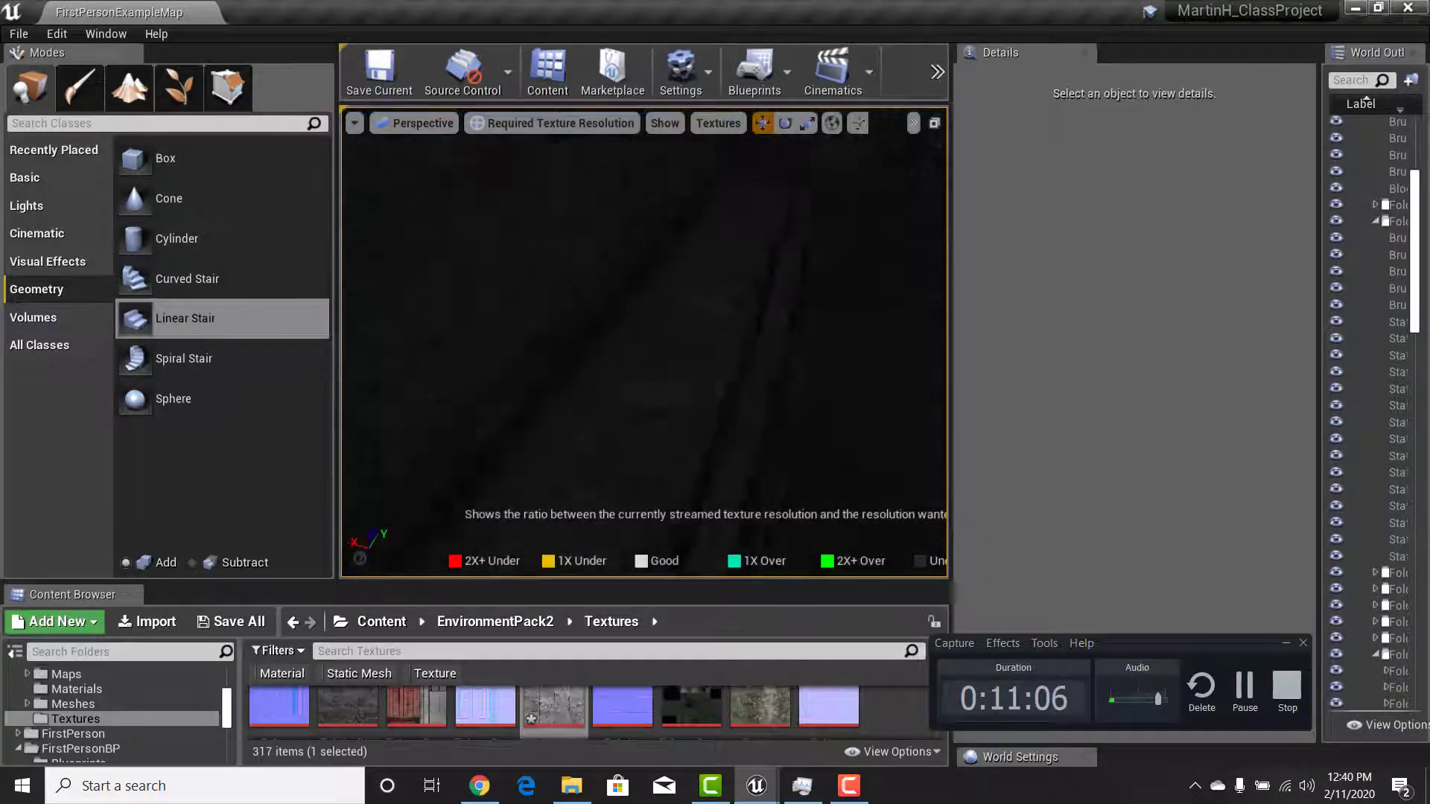
Select the courthouse SM_InnerCourtHouse_A2, open its M_Asia_Floor01 material, and open the T_Asia_Floor01_D texture from there
click(645, 343)
right_drag(644, 343, 574, 298)
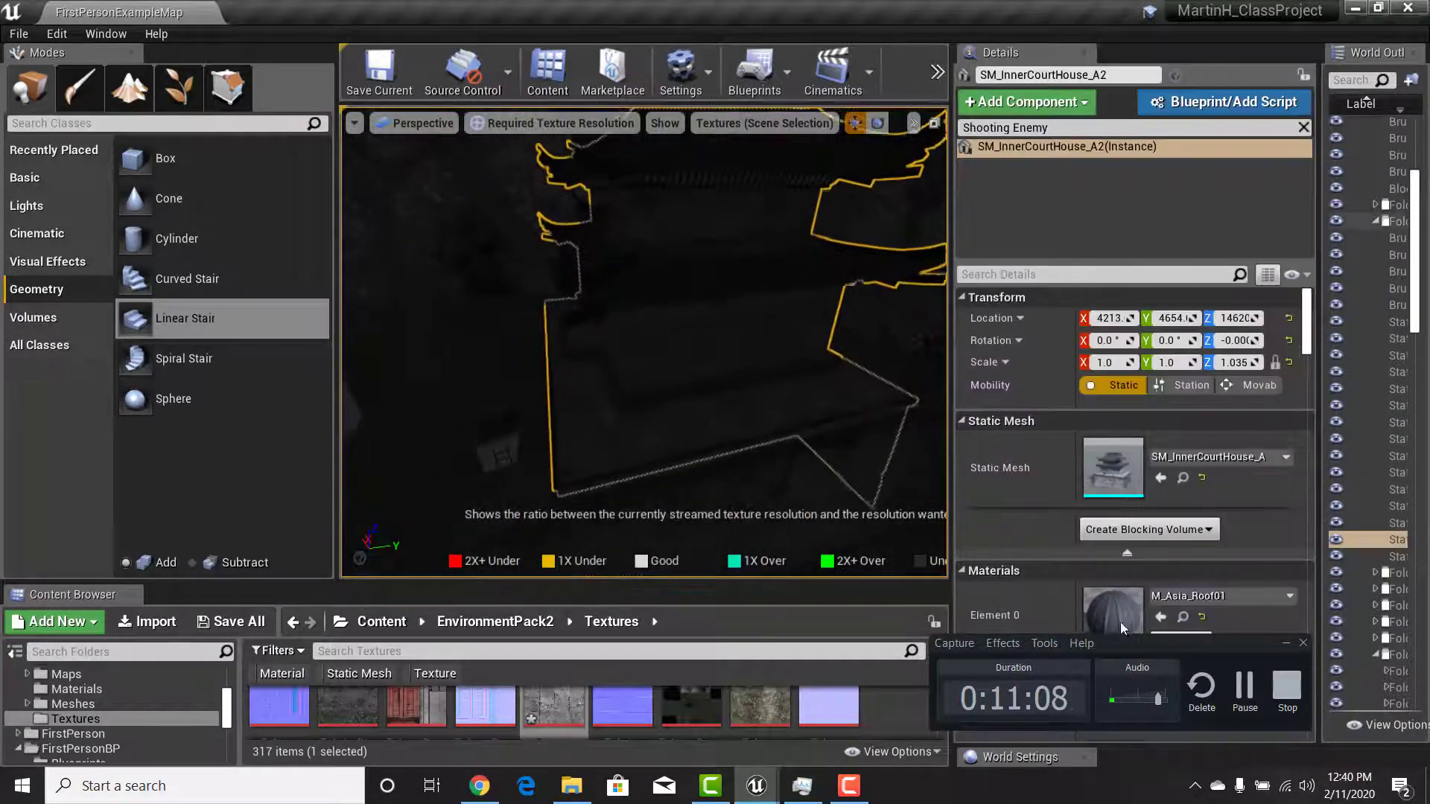
scroll(1134, 506, down, 5)
scroll(1133, 501, down, 6)
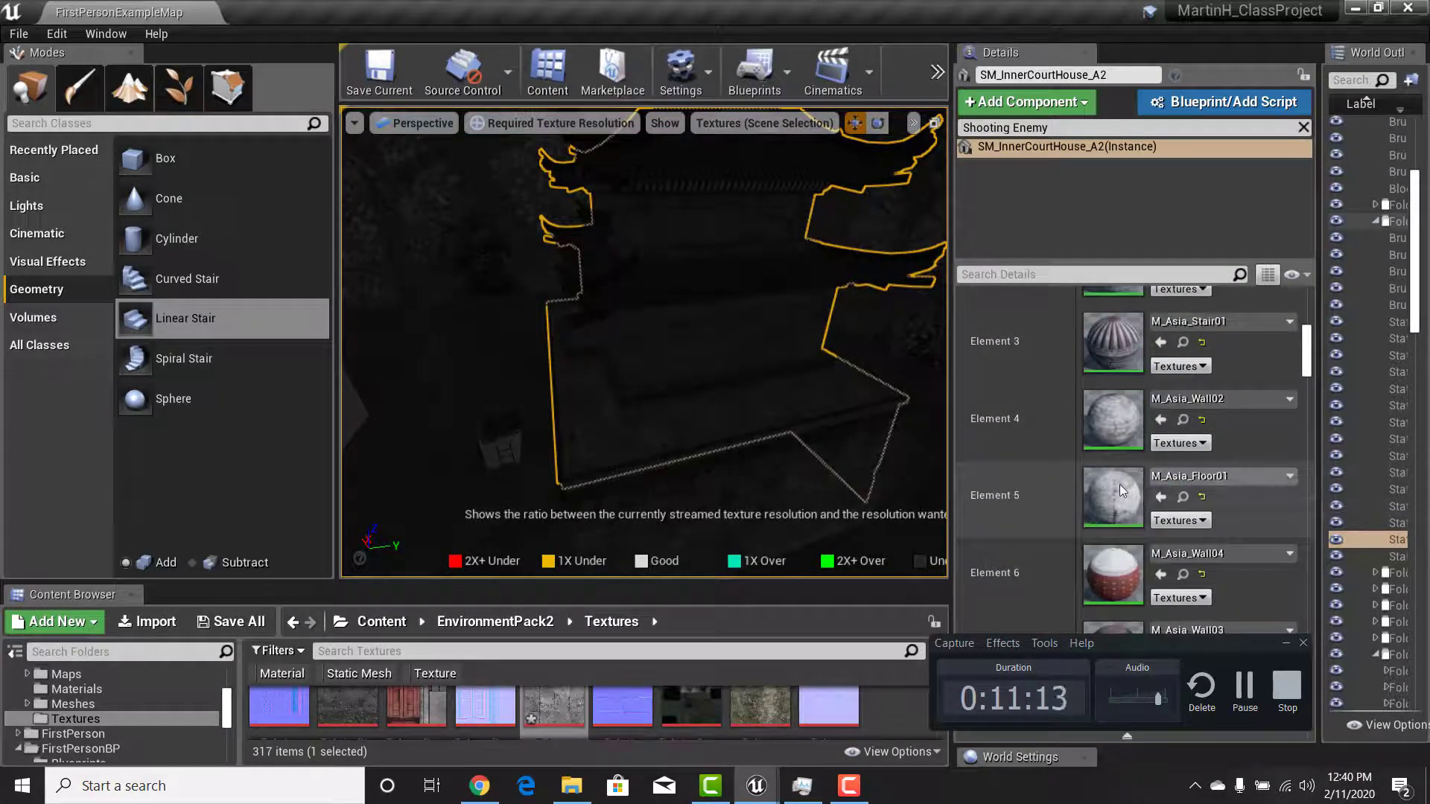
double_click(1113, 489)
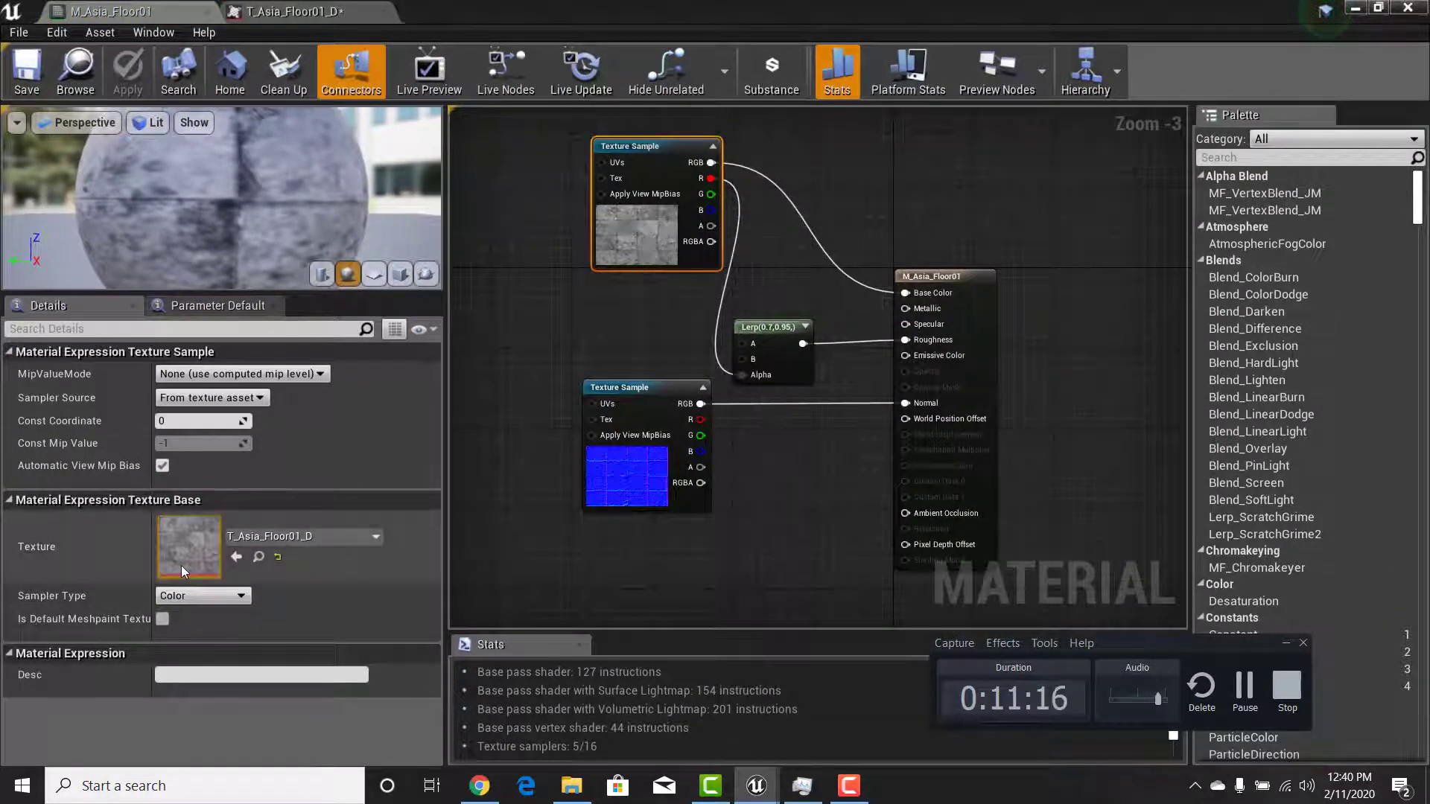
double_click(189, 548)
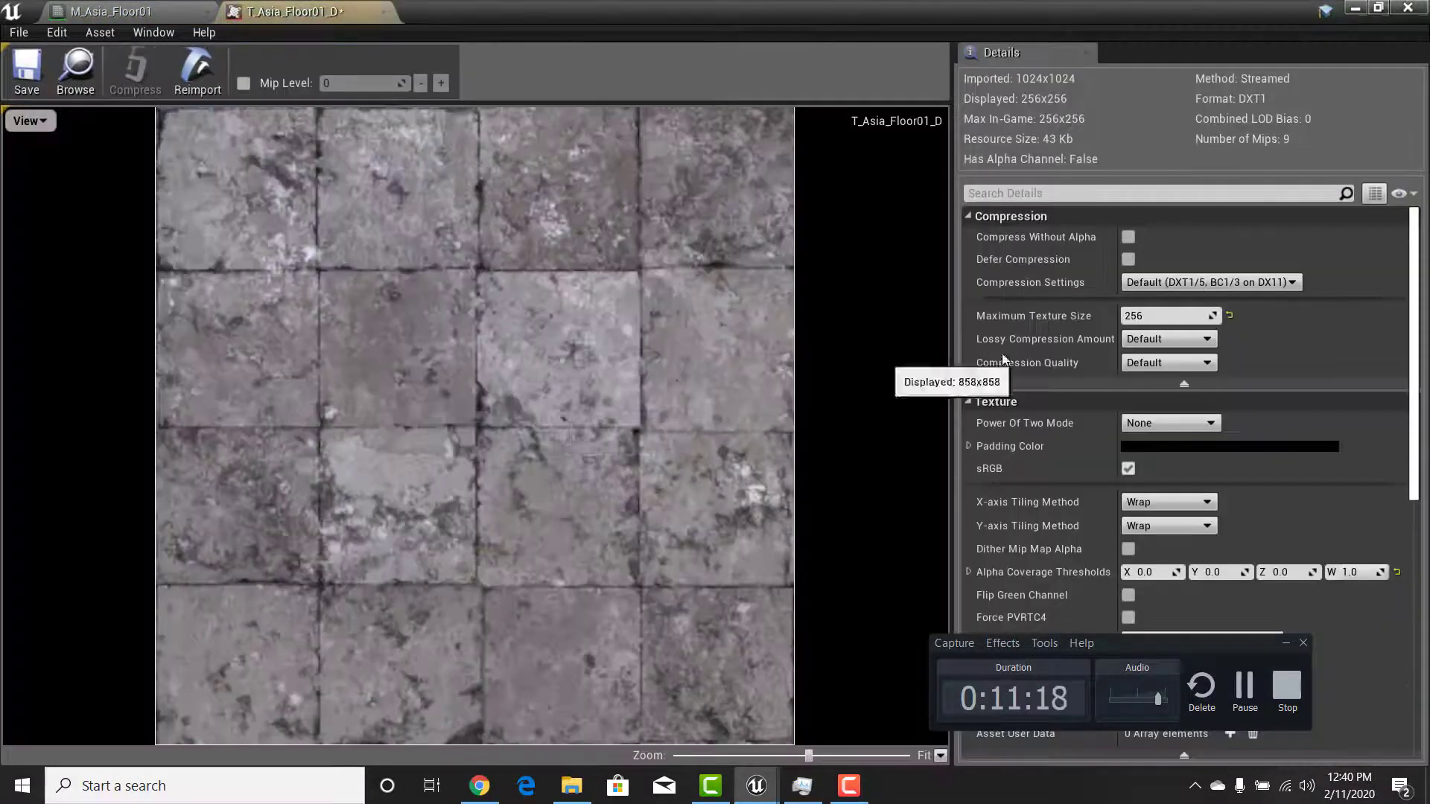
Set the Maximum Texture Size of T_Asia_Floor01_D to 128, save the texture, and minimize its editor
click(1163, 321)
text(128)
key(Return)
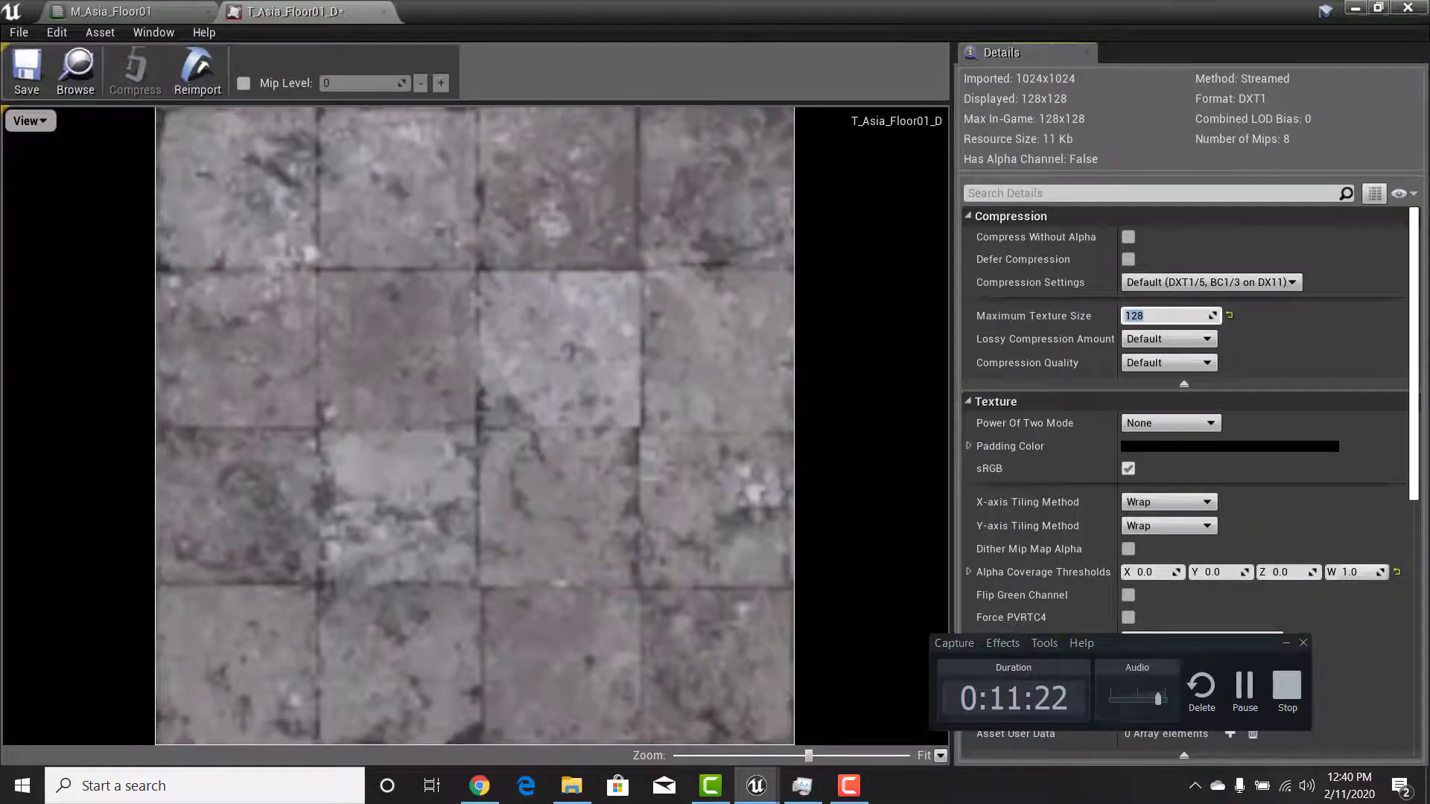
click(31, 72)
click(1354, 7)
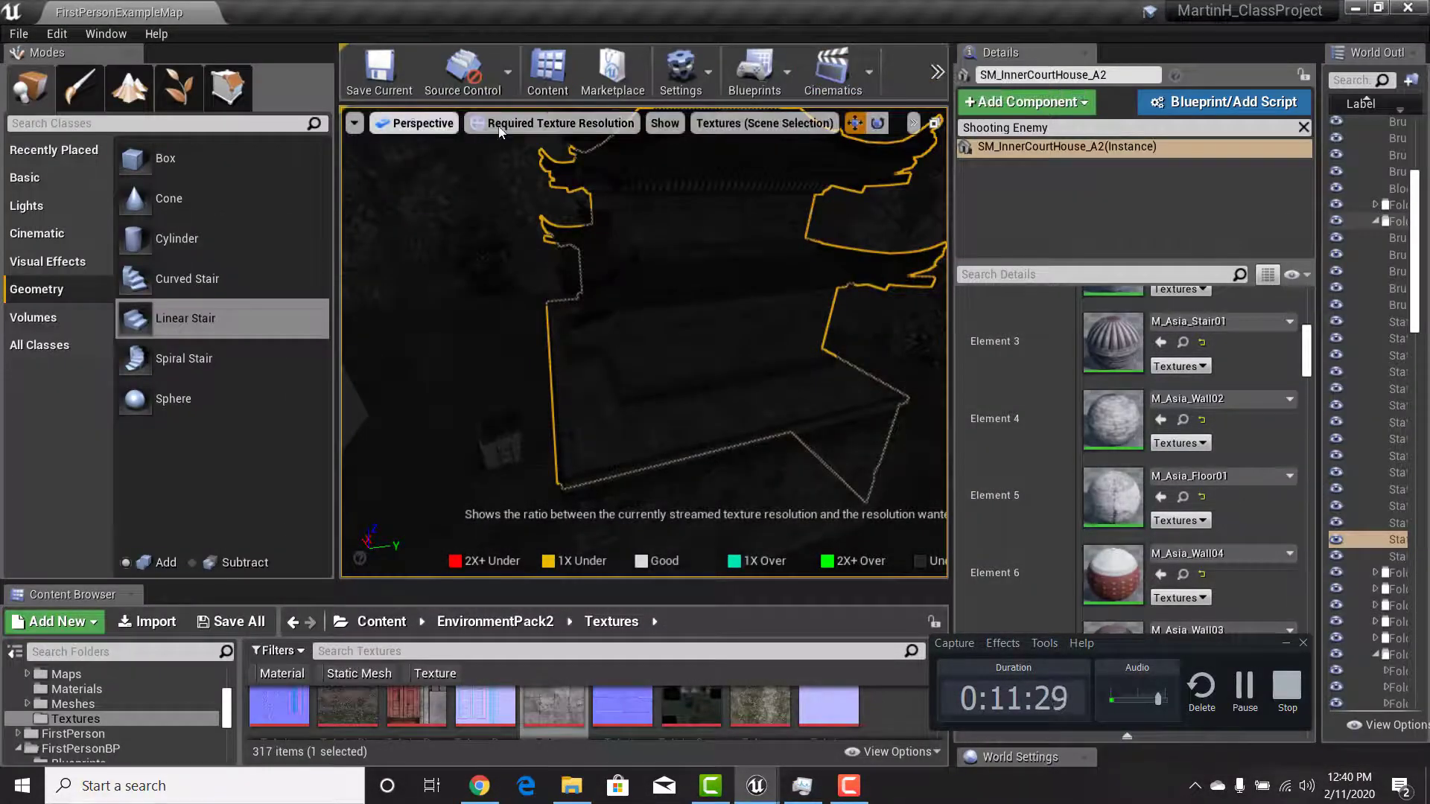
Play the level, climb the stairs and walk around the courthouse platform to inspect the floor at 128, and stop the session
click(937, 69)
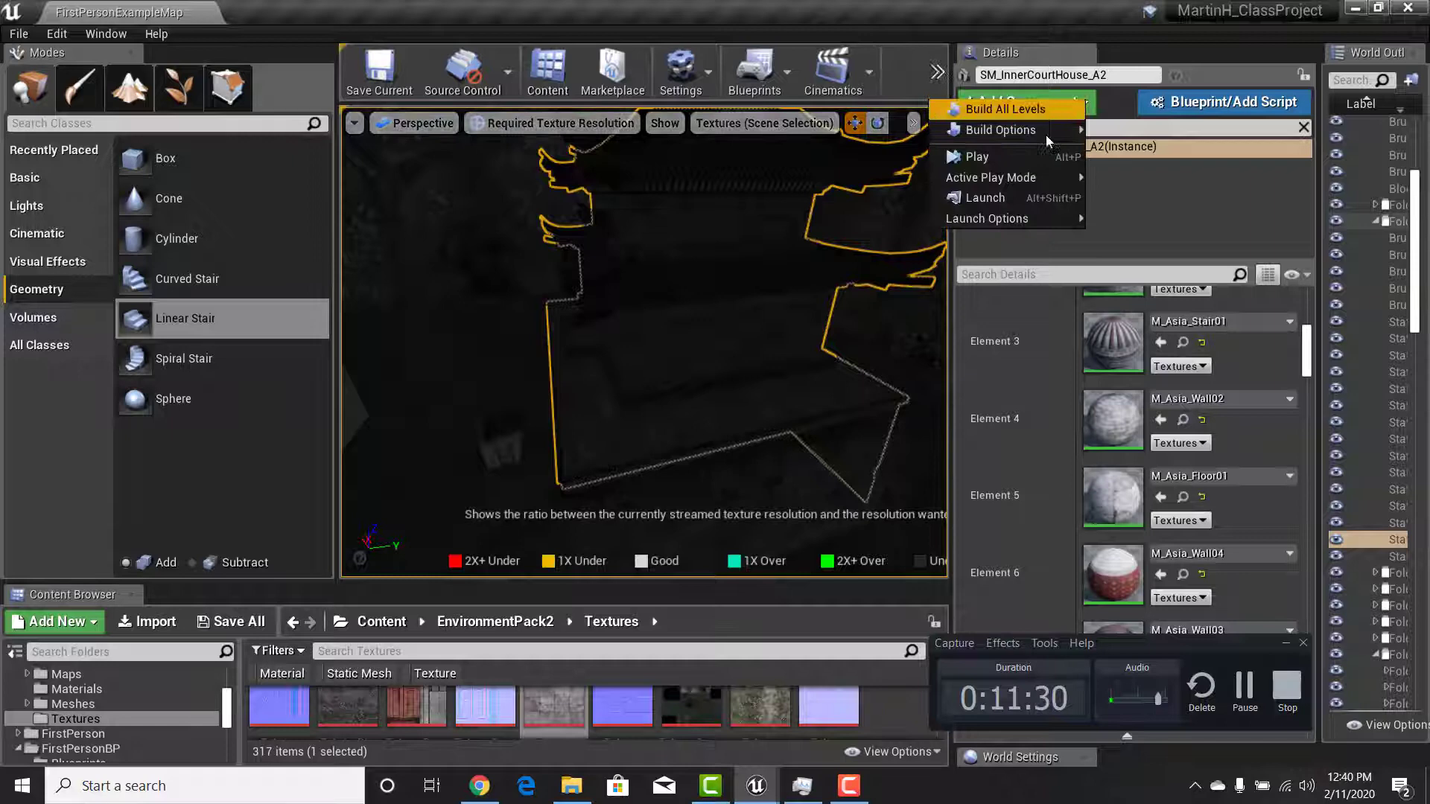
click(990, 151)
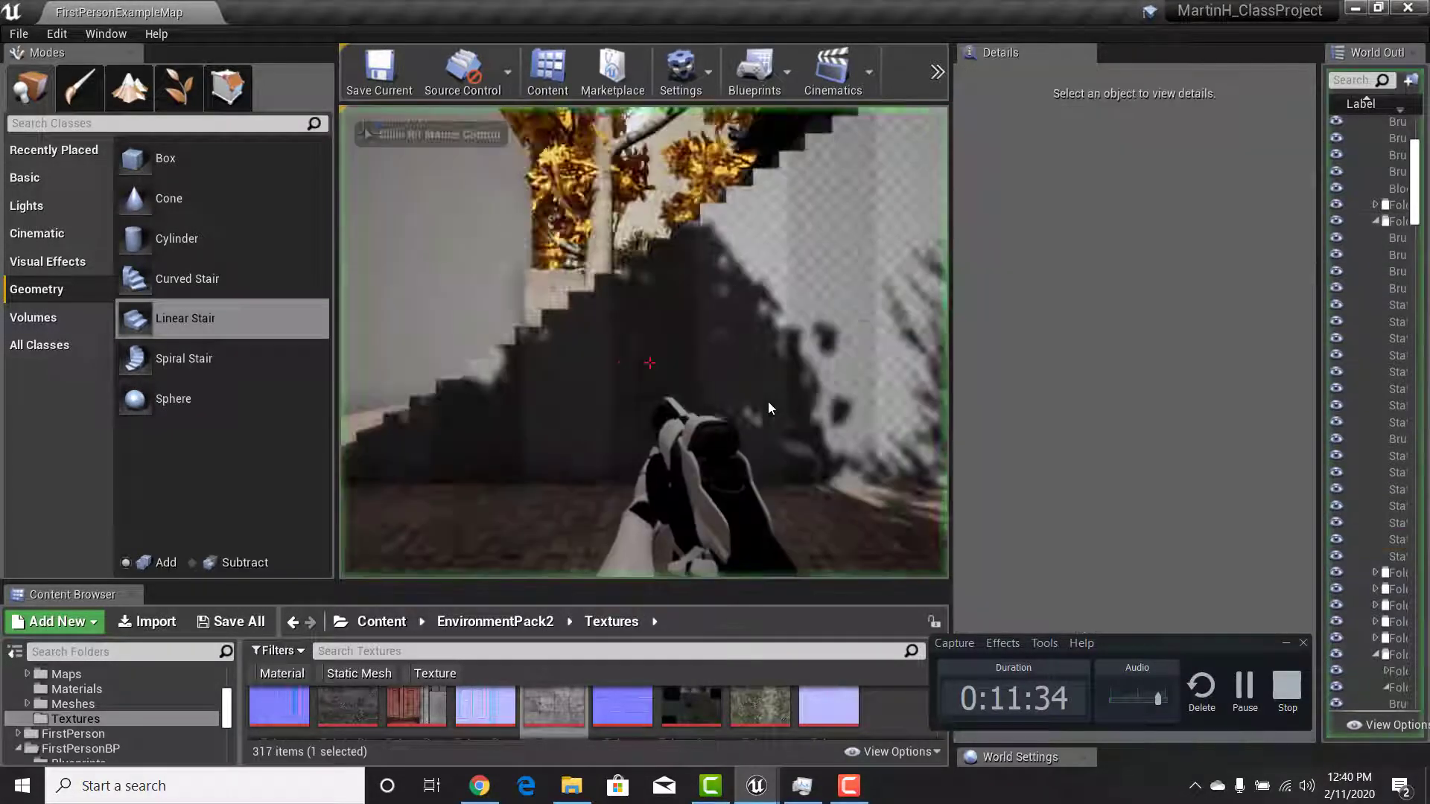
key(w)
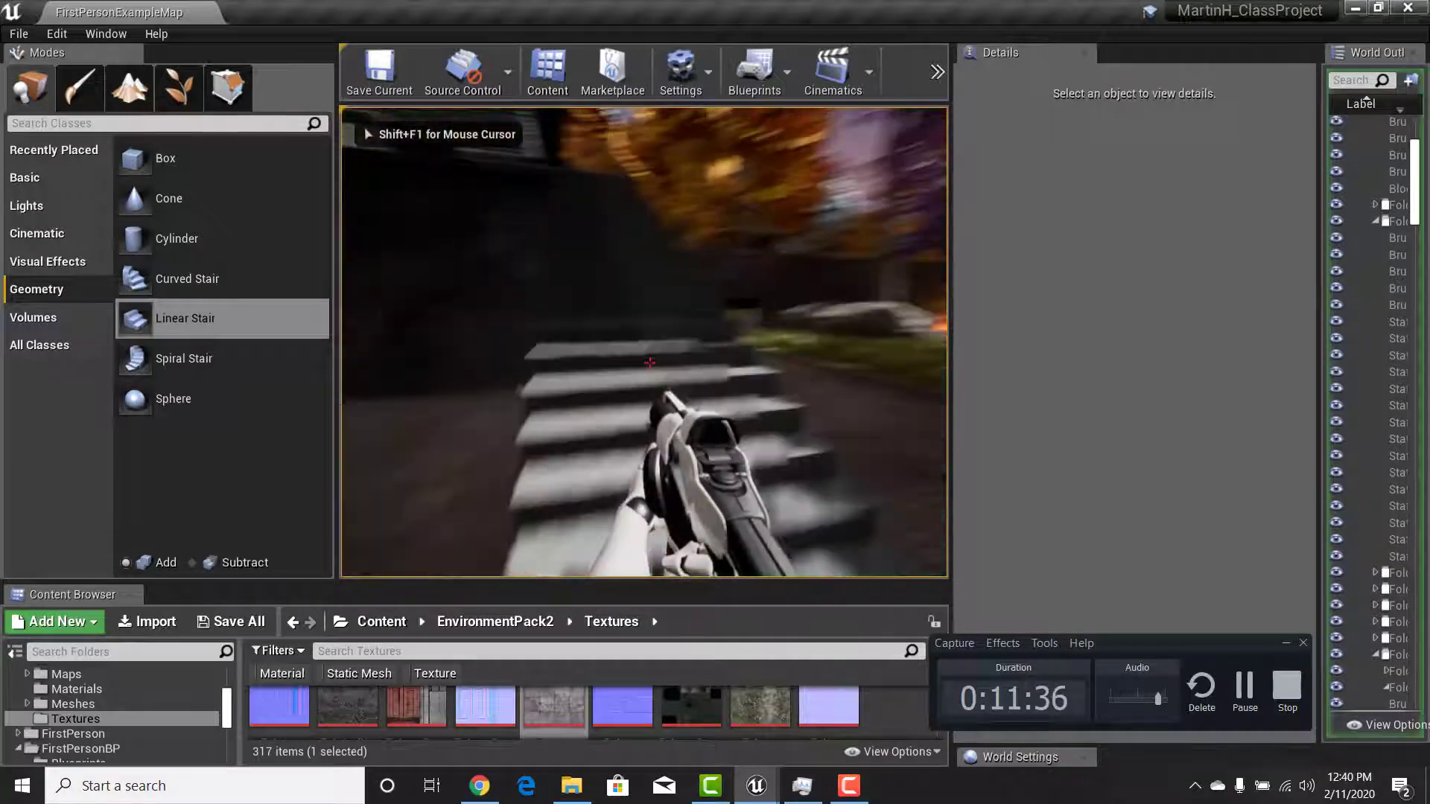
key(w)
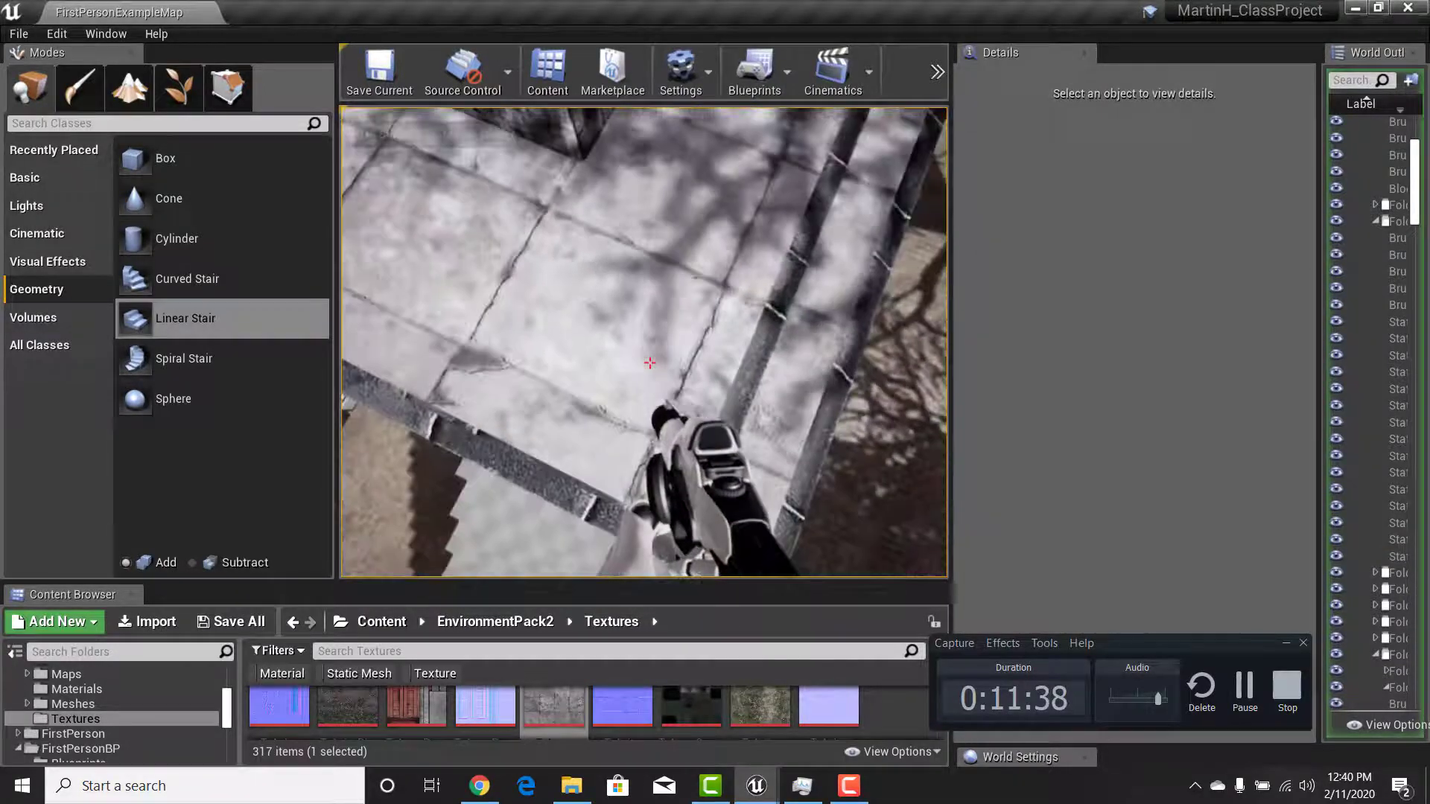
key(w)
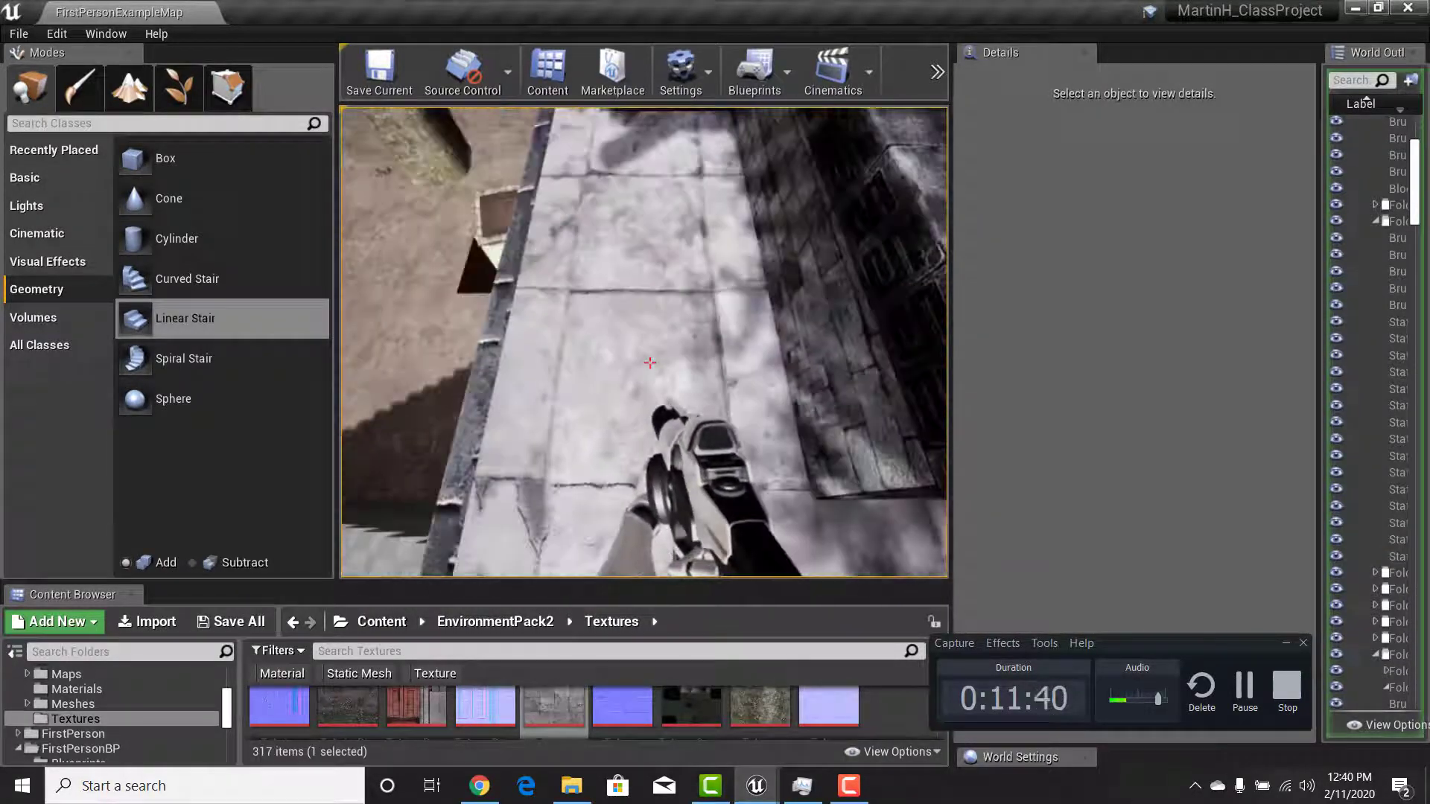
key(w)
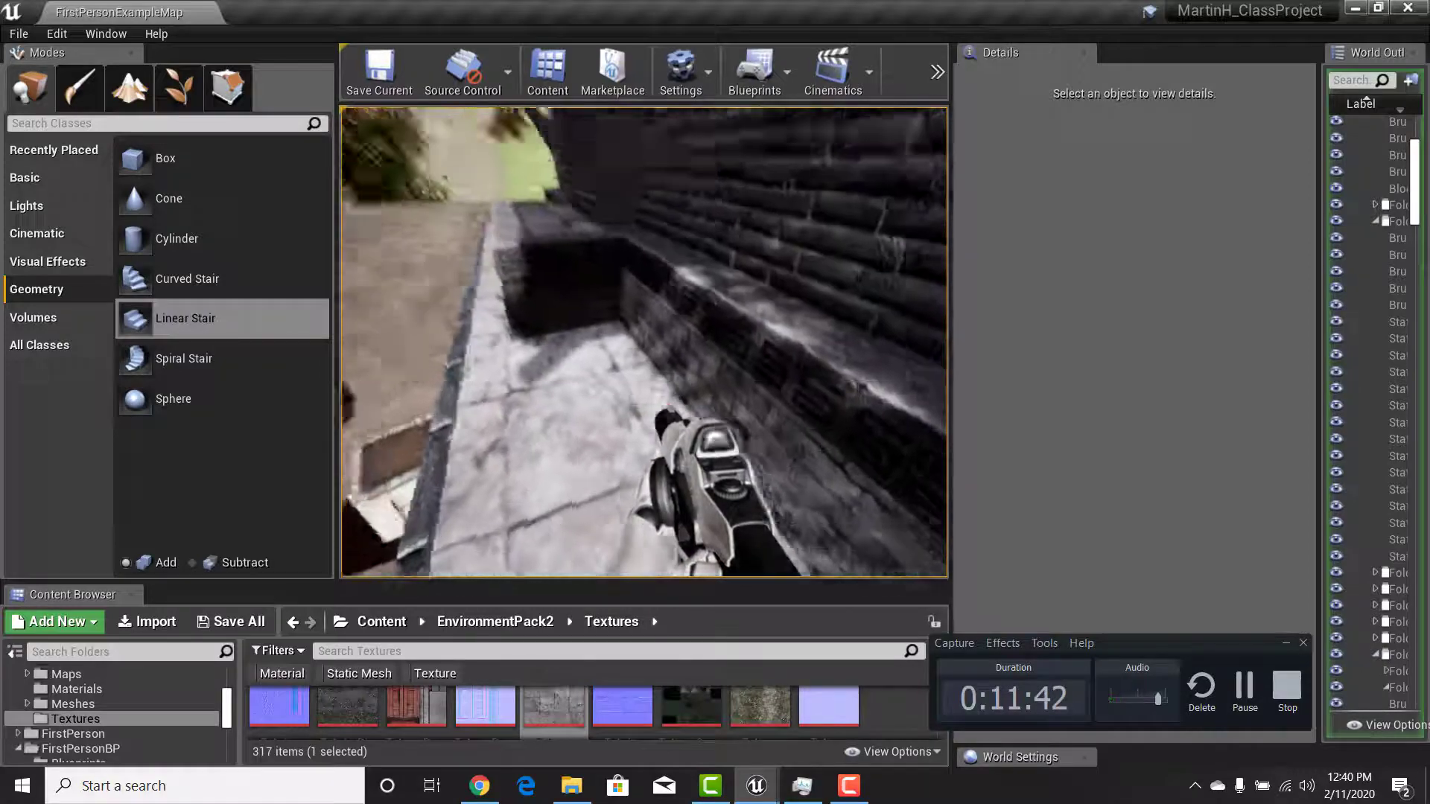
key(w)
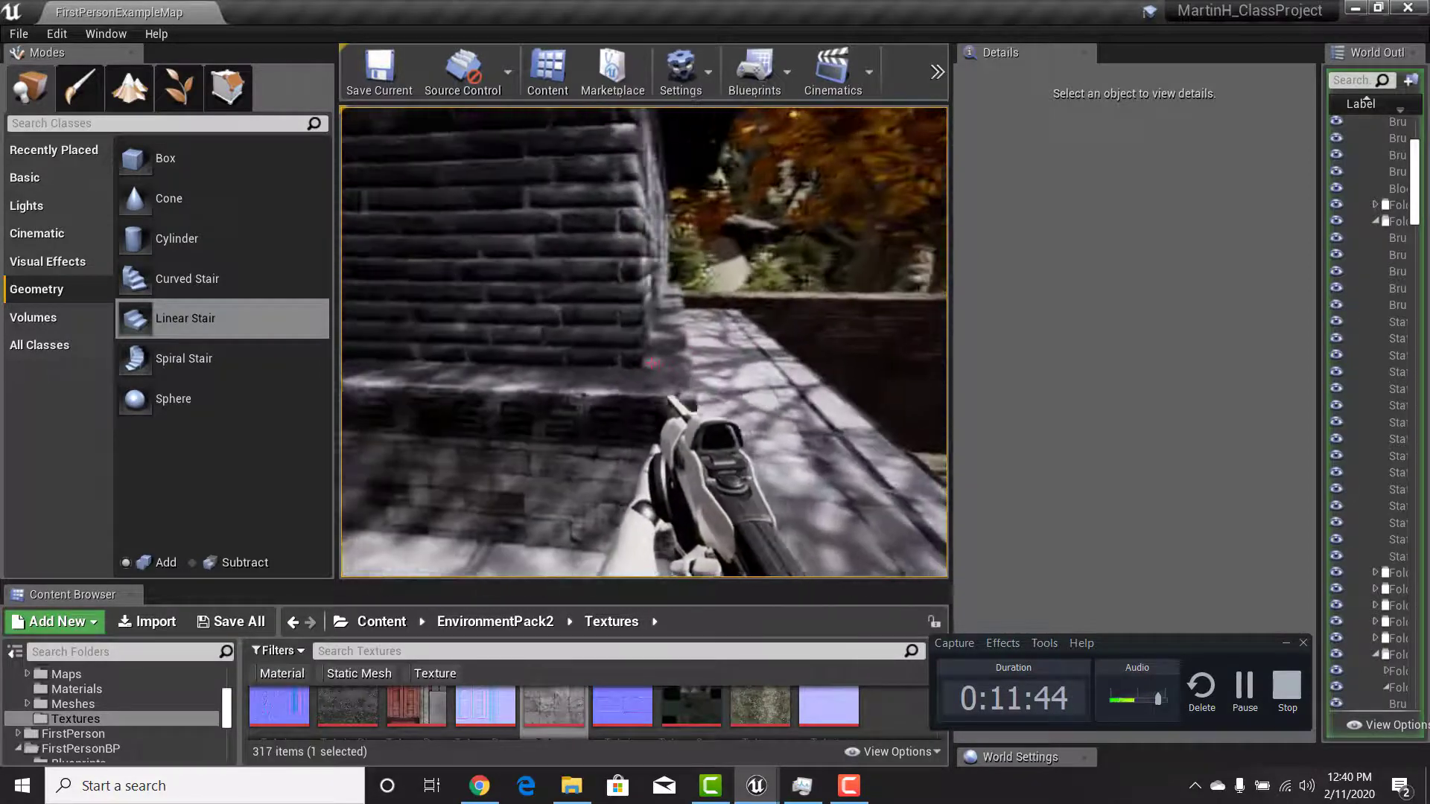
key(w)
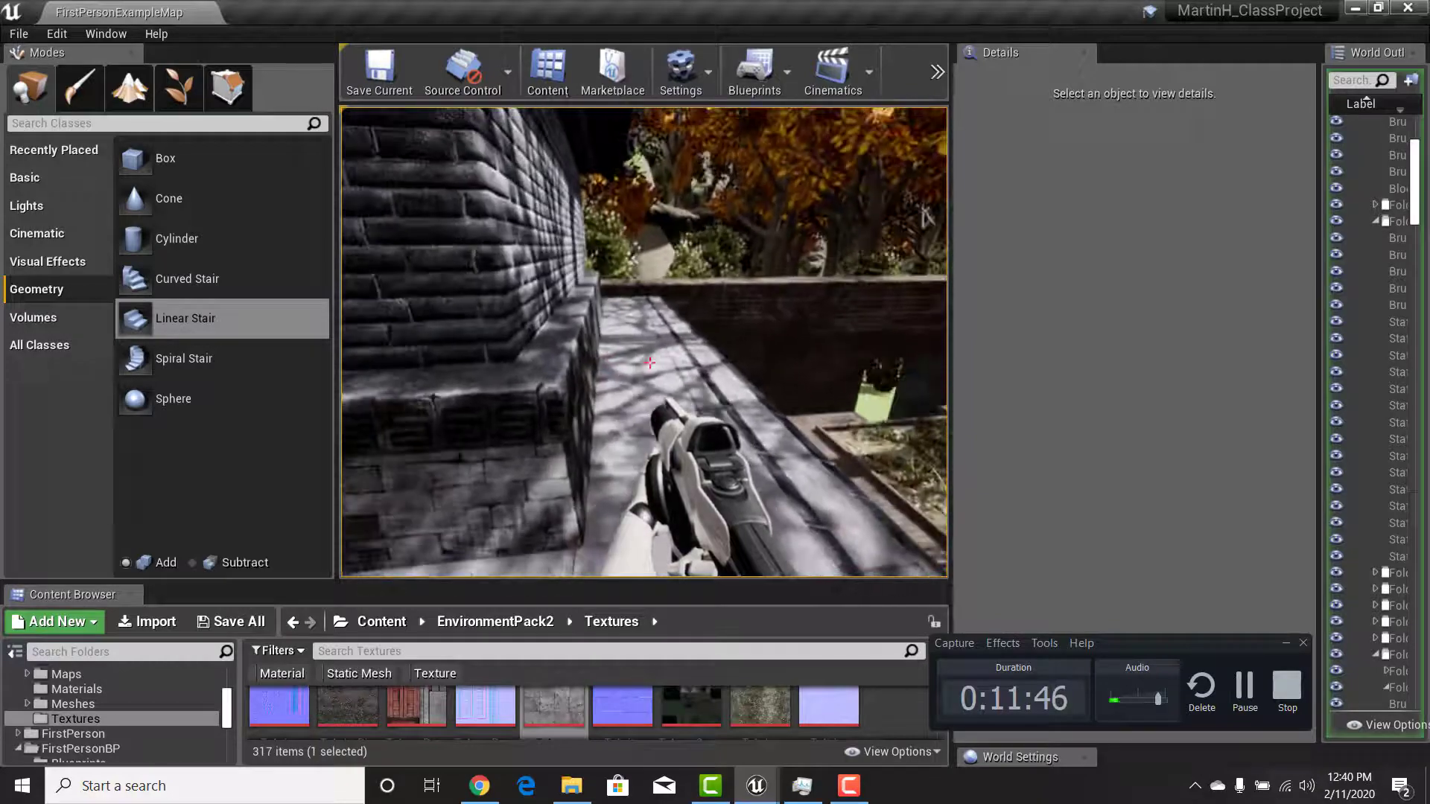
key(w)
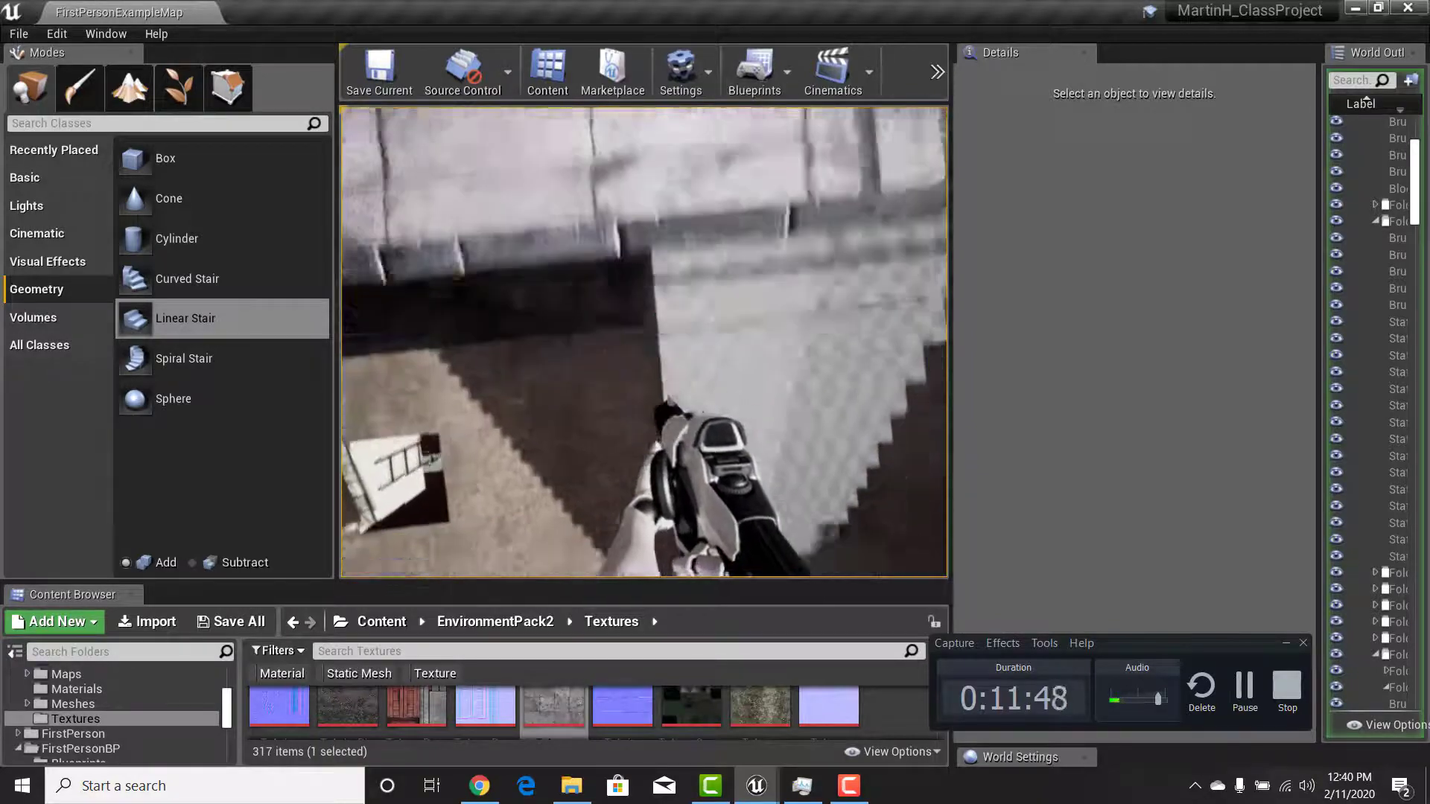
key(w)
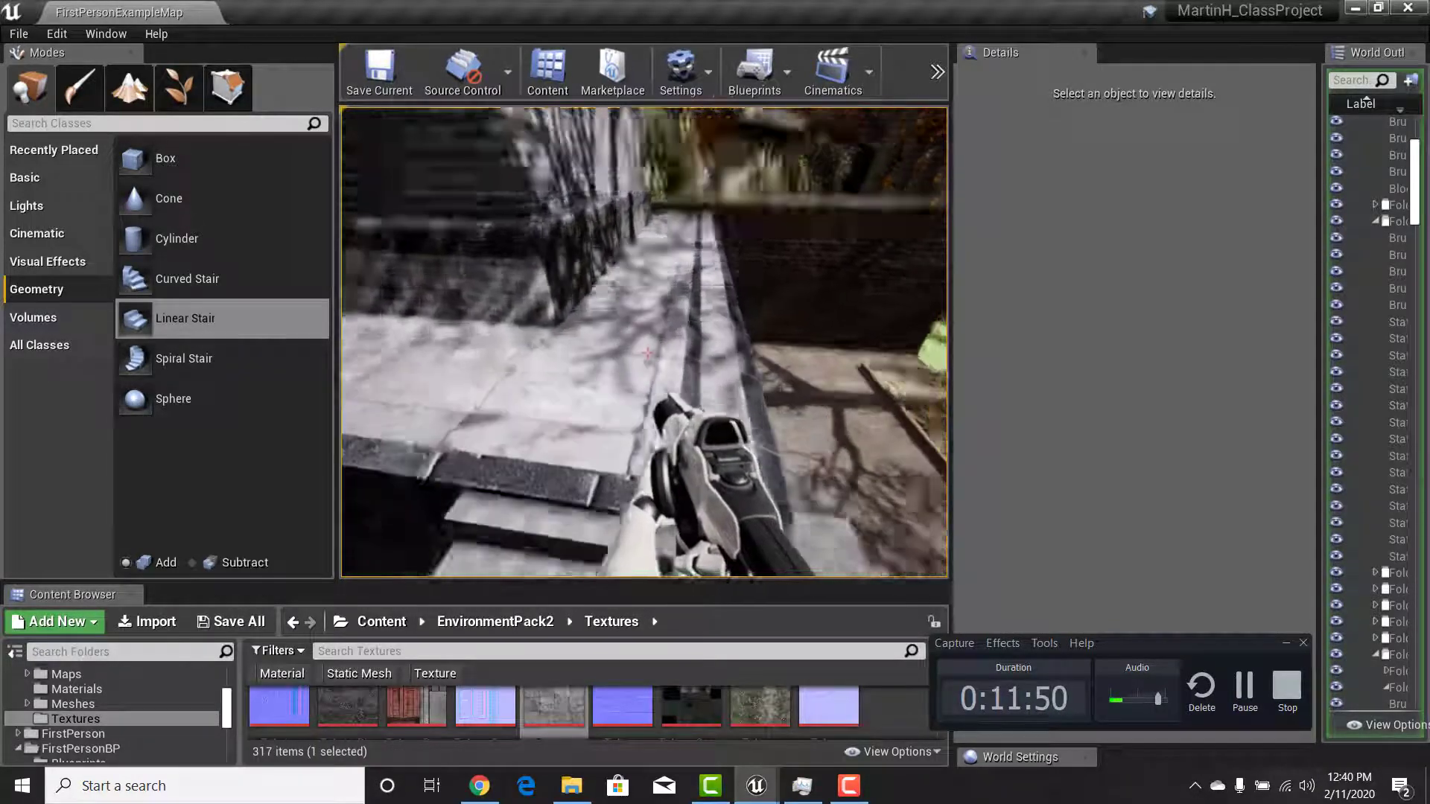
key(w)
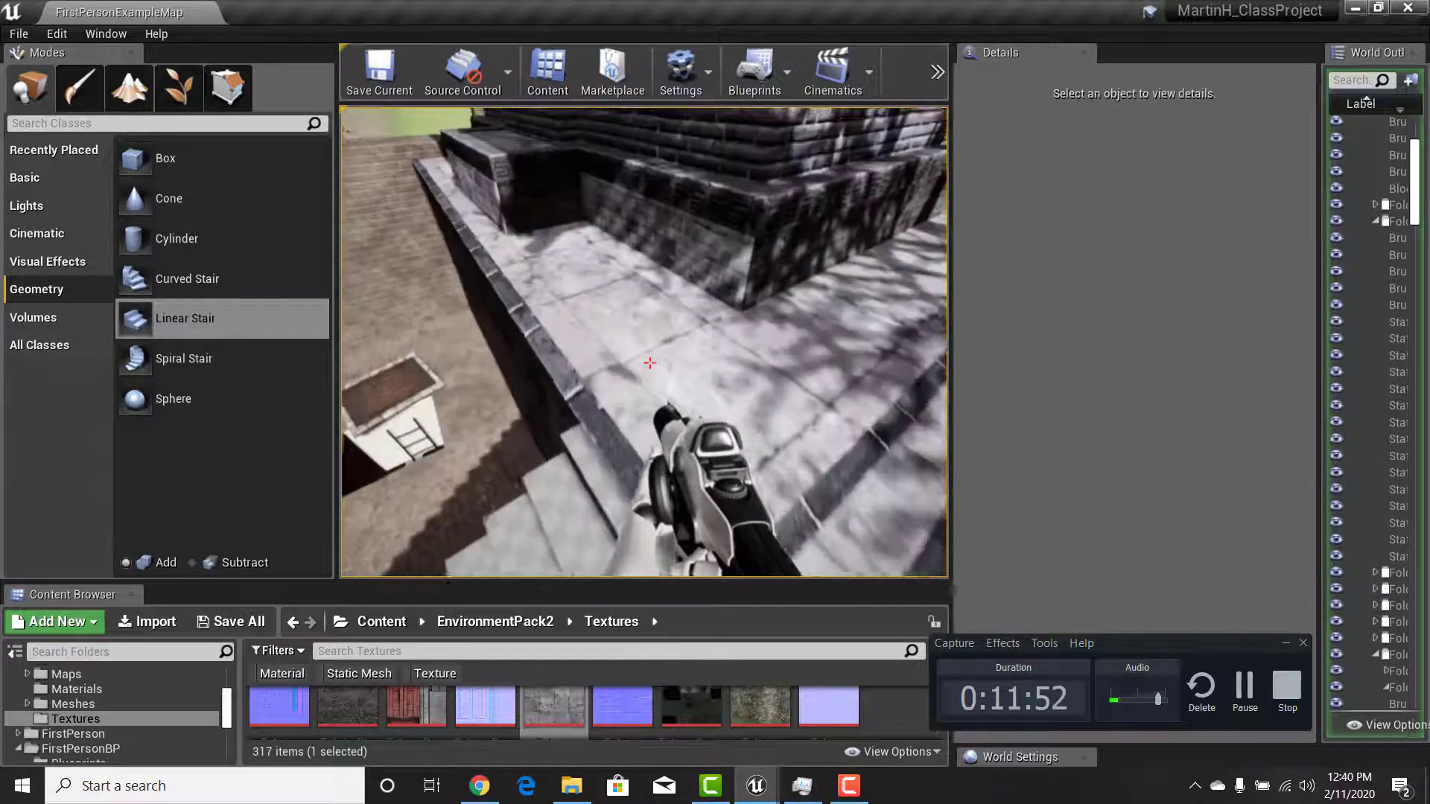
key(w)
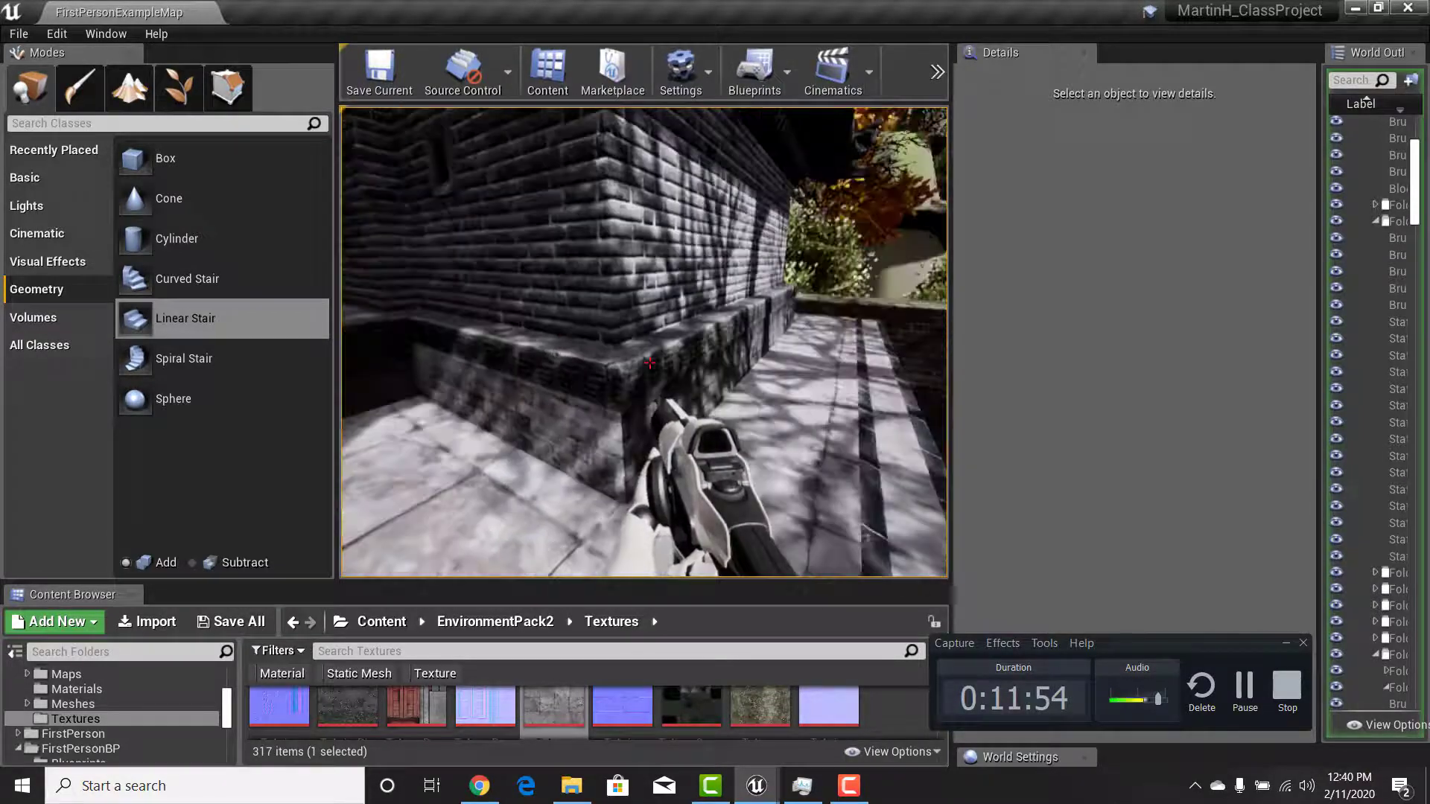
key(Escape)
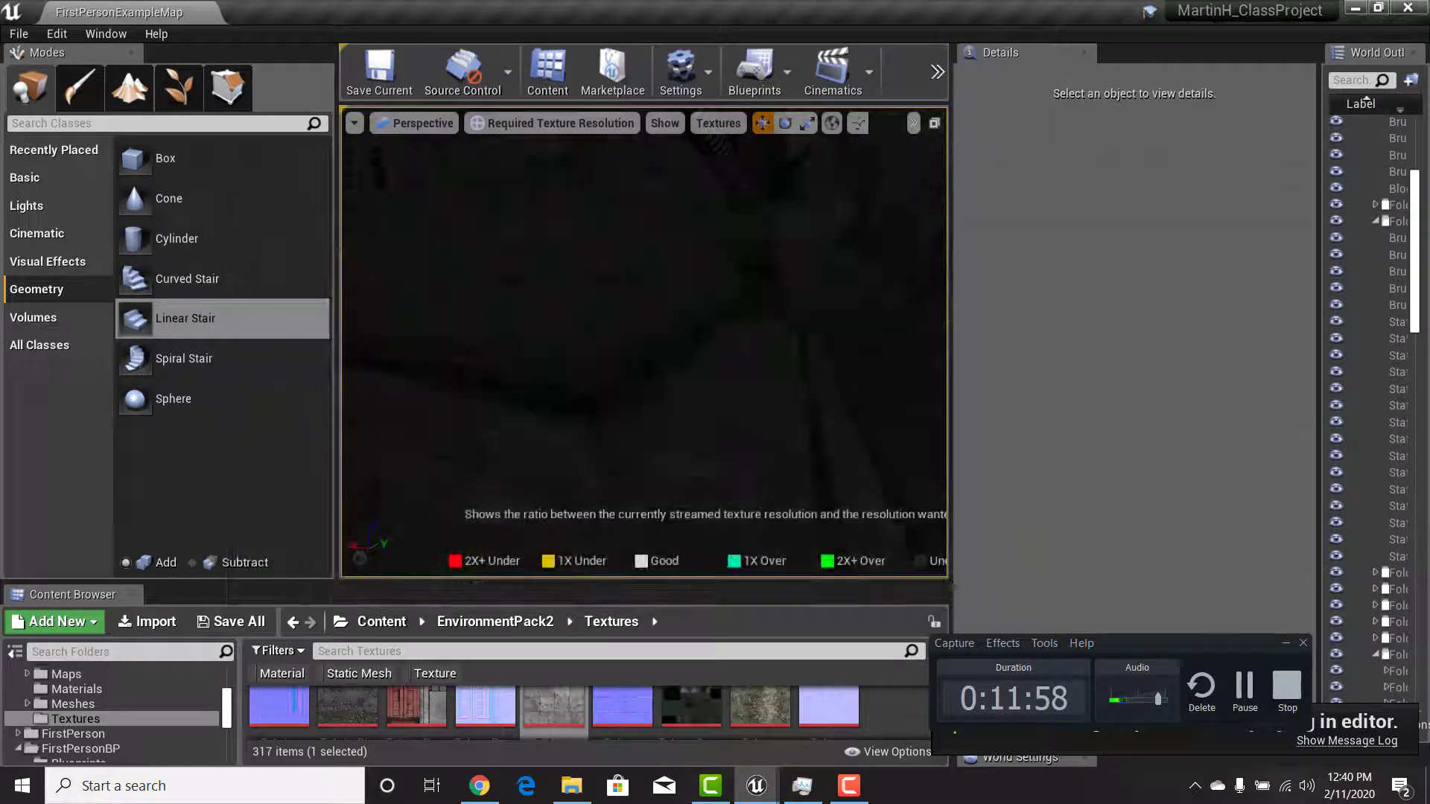
Switch the viewport to the Lit view and return it to the Required Texture Resolution optimization view
right_drag(568, 142, 510, 196)
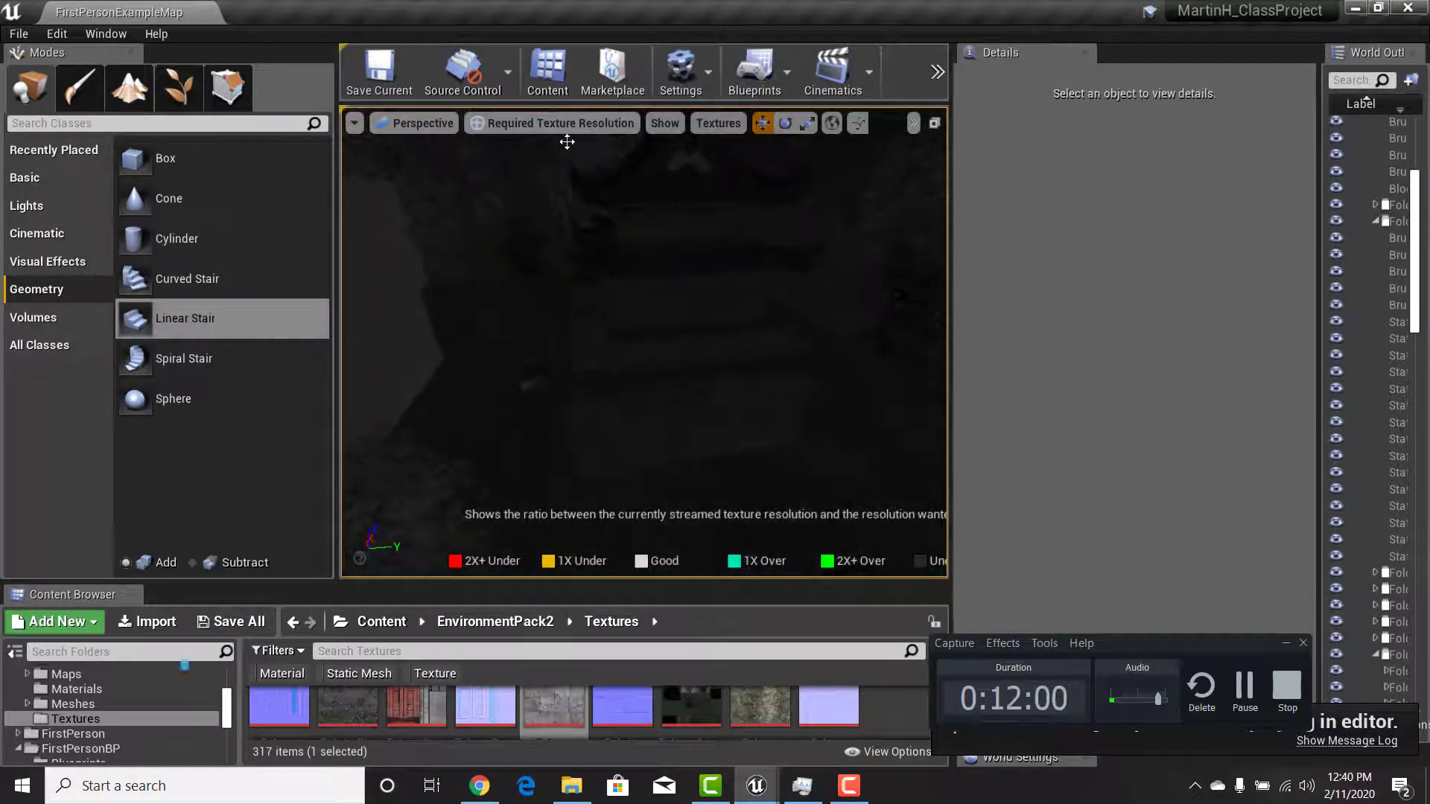
click(569, 125)
click(527, 158)
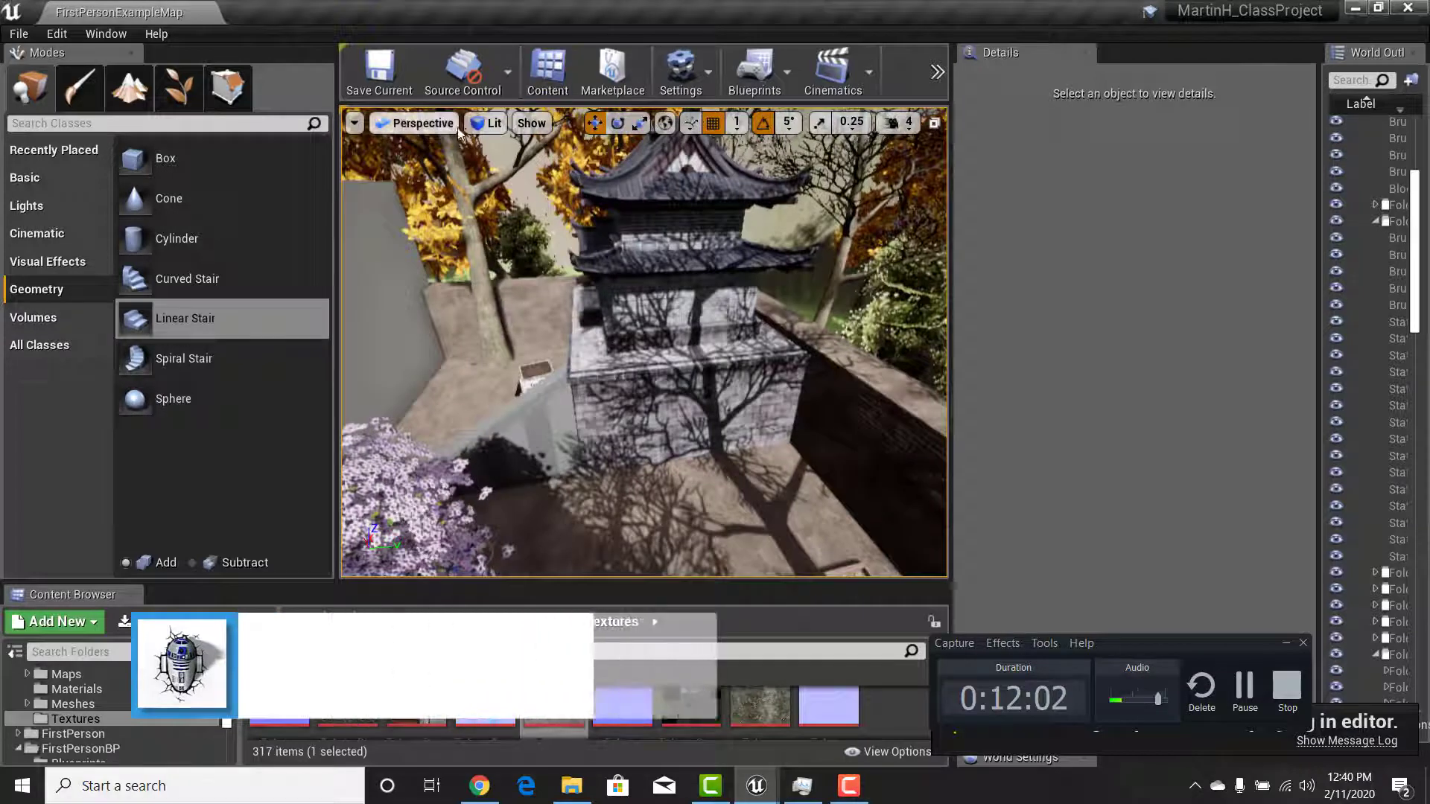
click(497, 125)
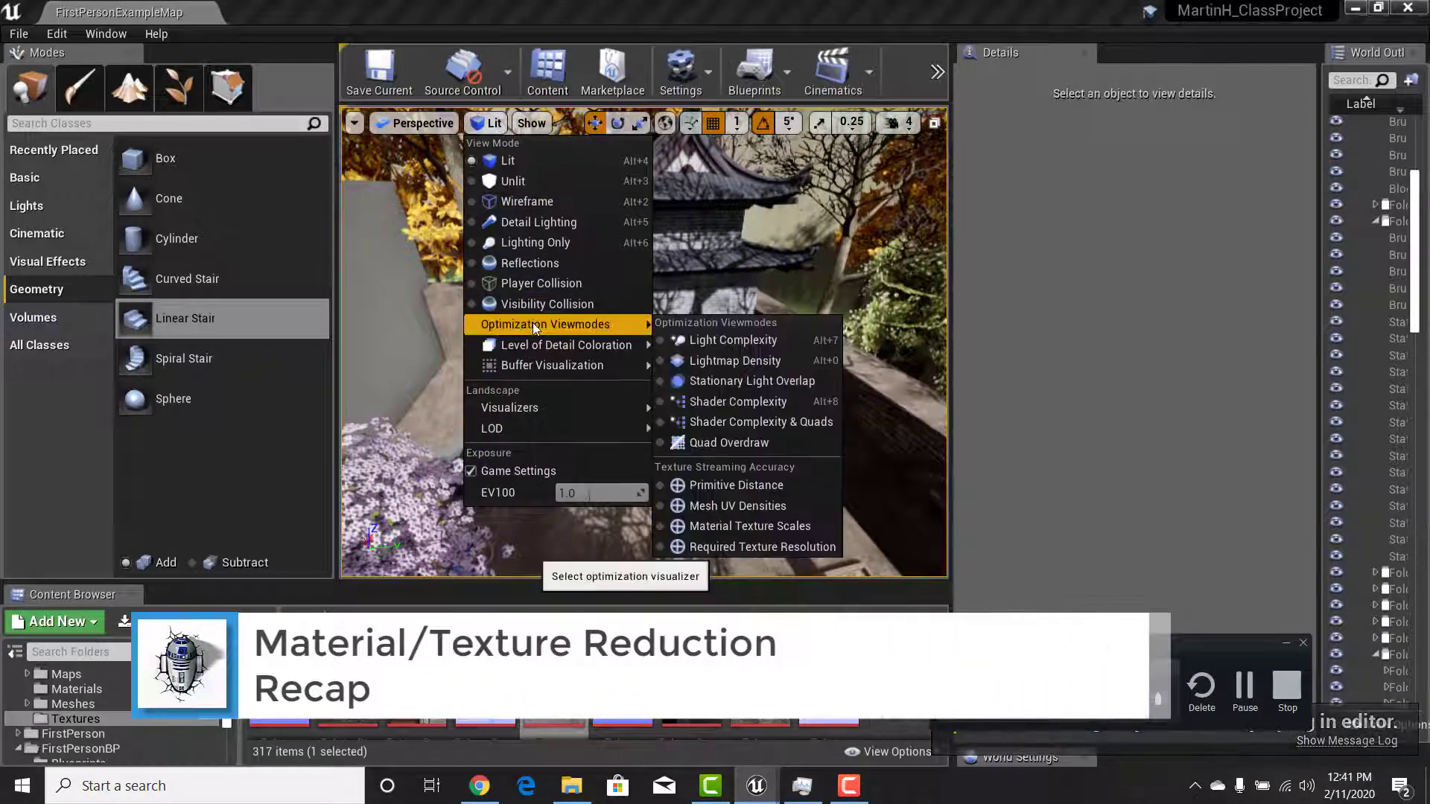
click(775, 546)
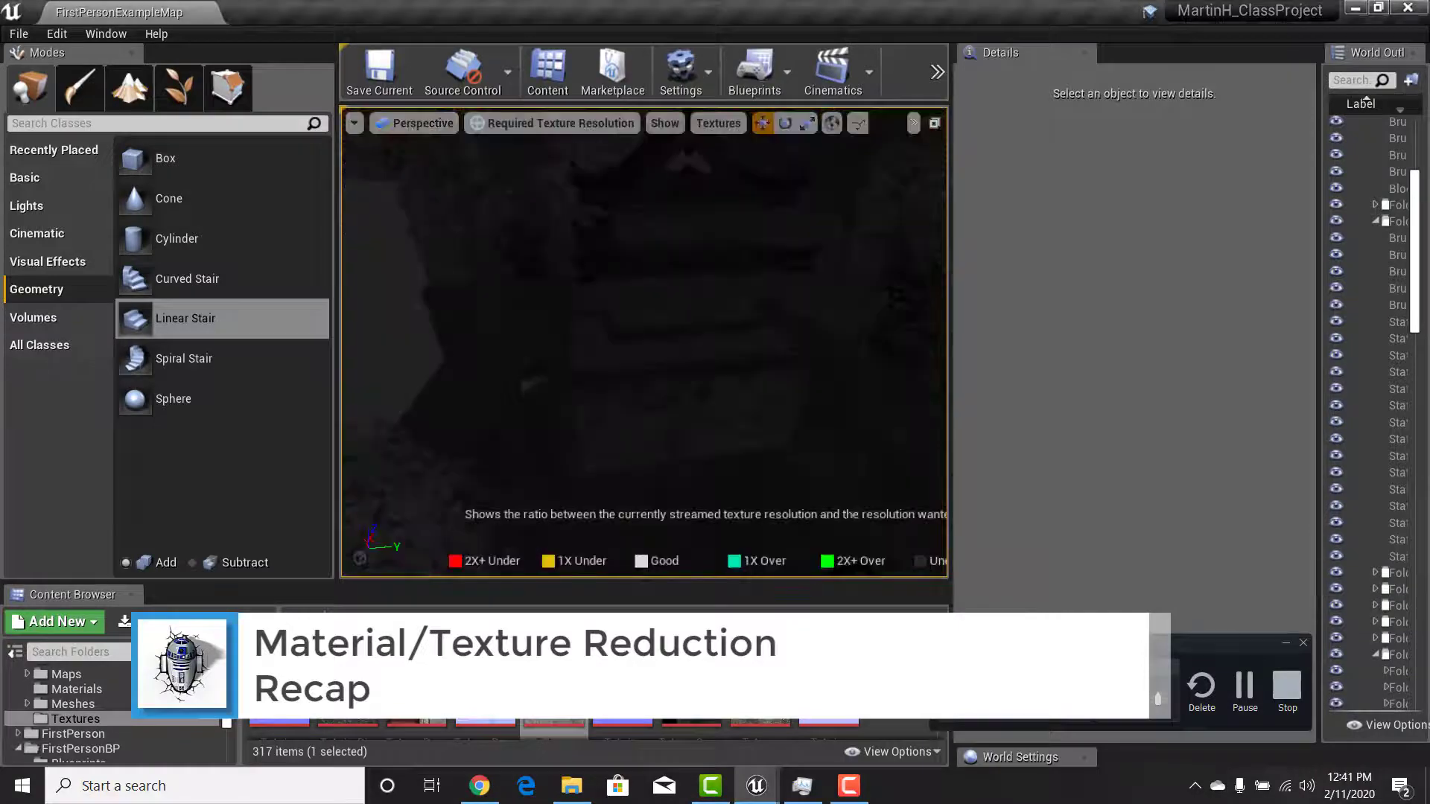
Select the courthouse SM_InnerCourtHouse_A2, open its M_Asia_Floor01 material to review the texture nodes, and minimize the material editor
click(694, 286)
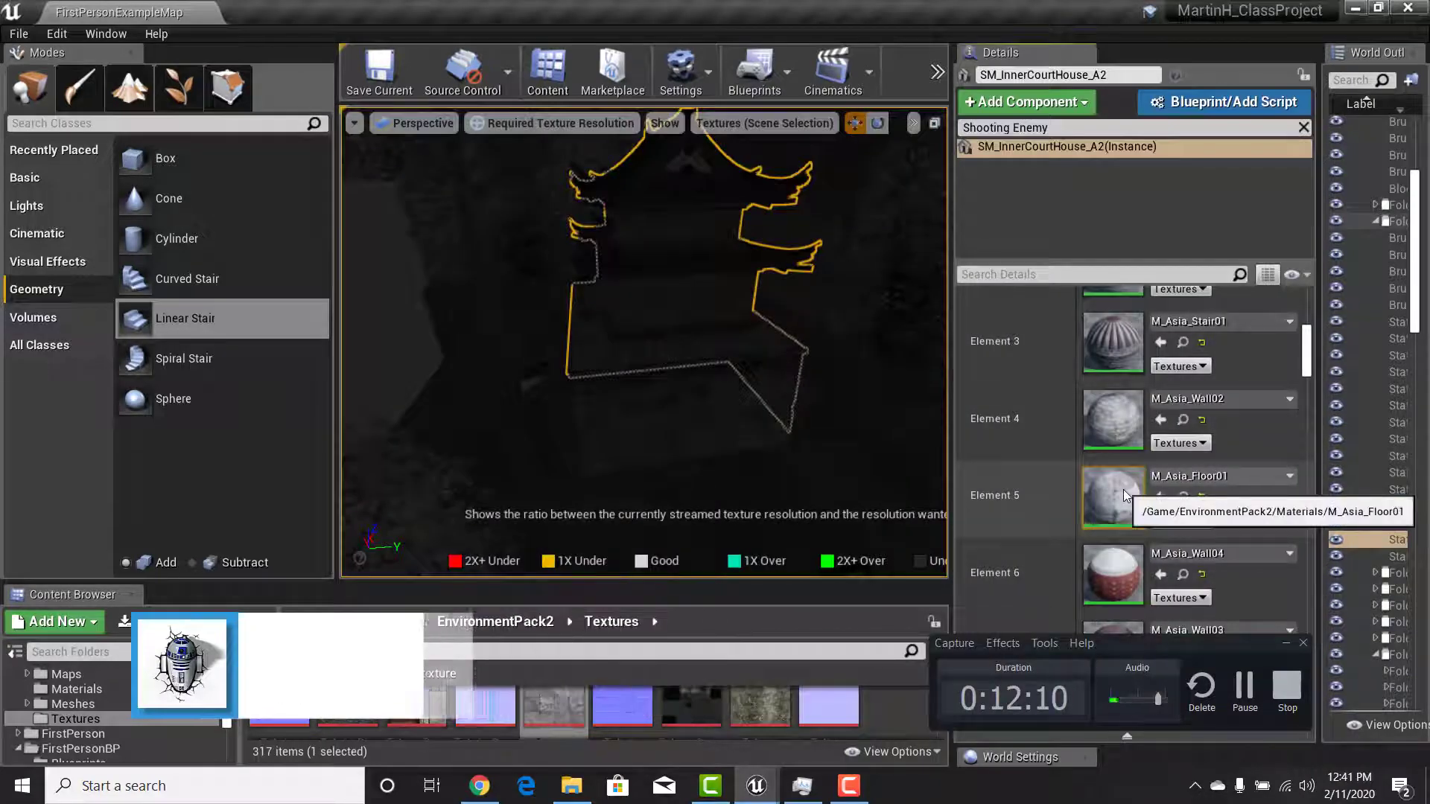
double_click(1112, 497)
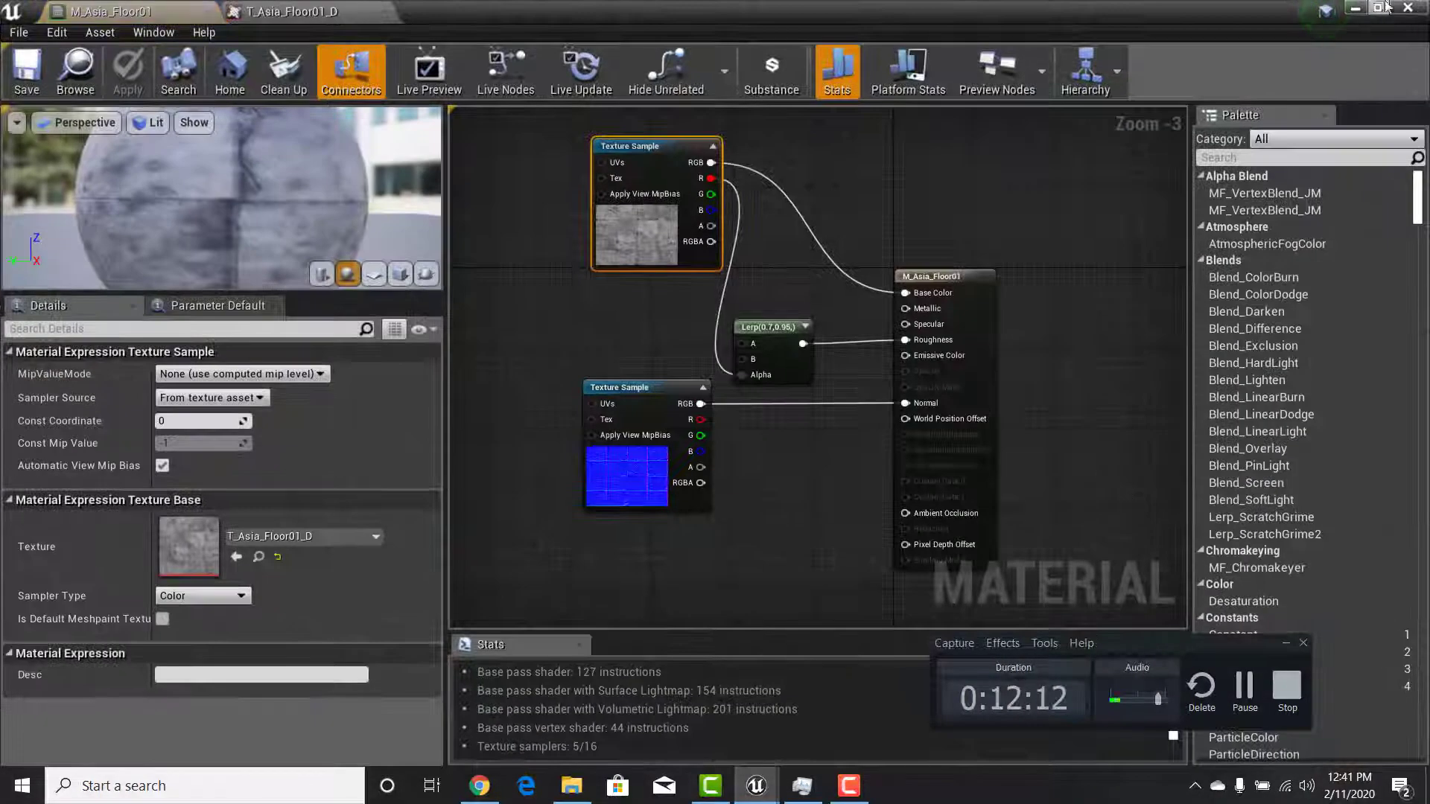
click(1356, 9)
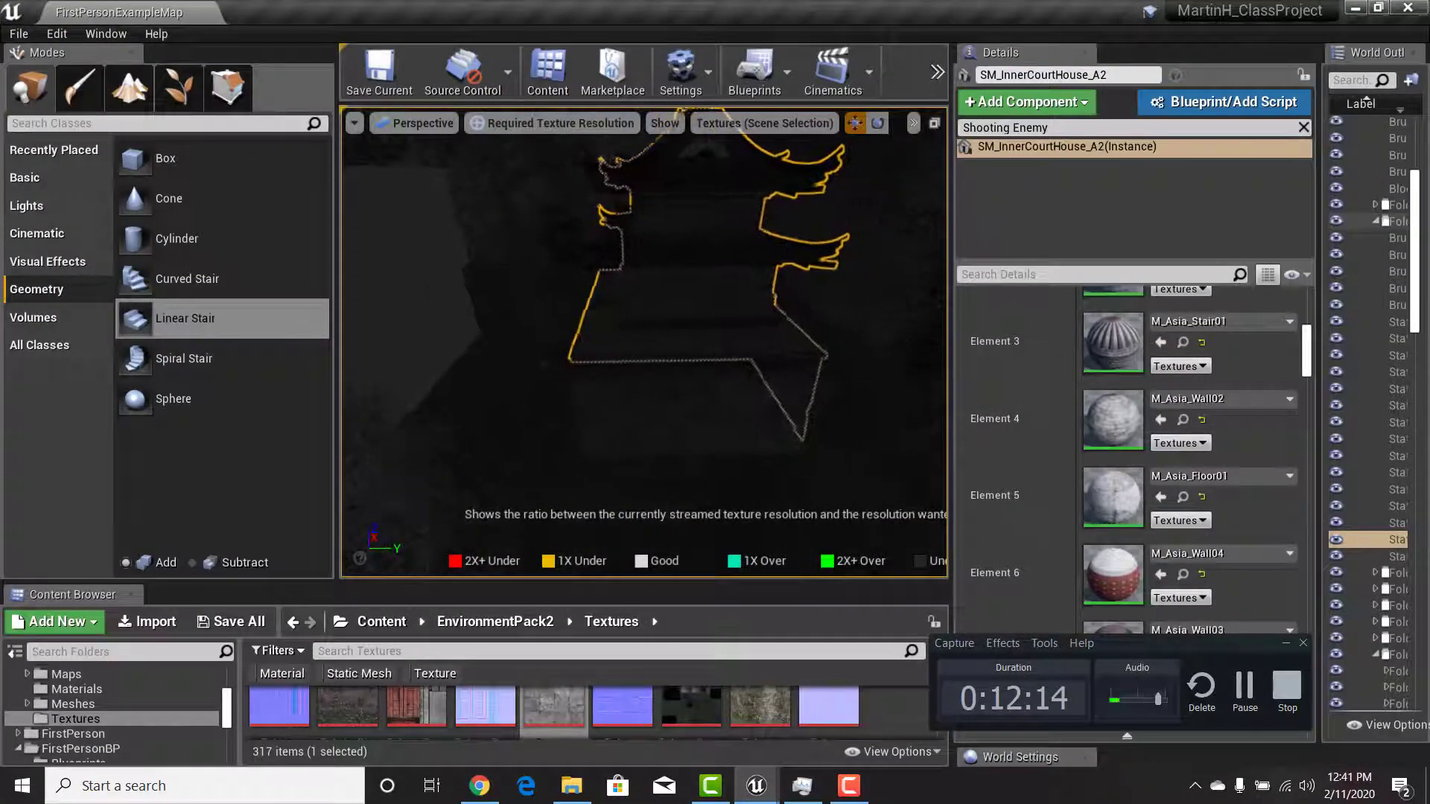
Display T_Asia_Floor01_D in the texture resolution view and examine the courthouse floor's color coding from near and far
click(741, 125)
click(716, 170)
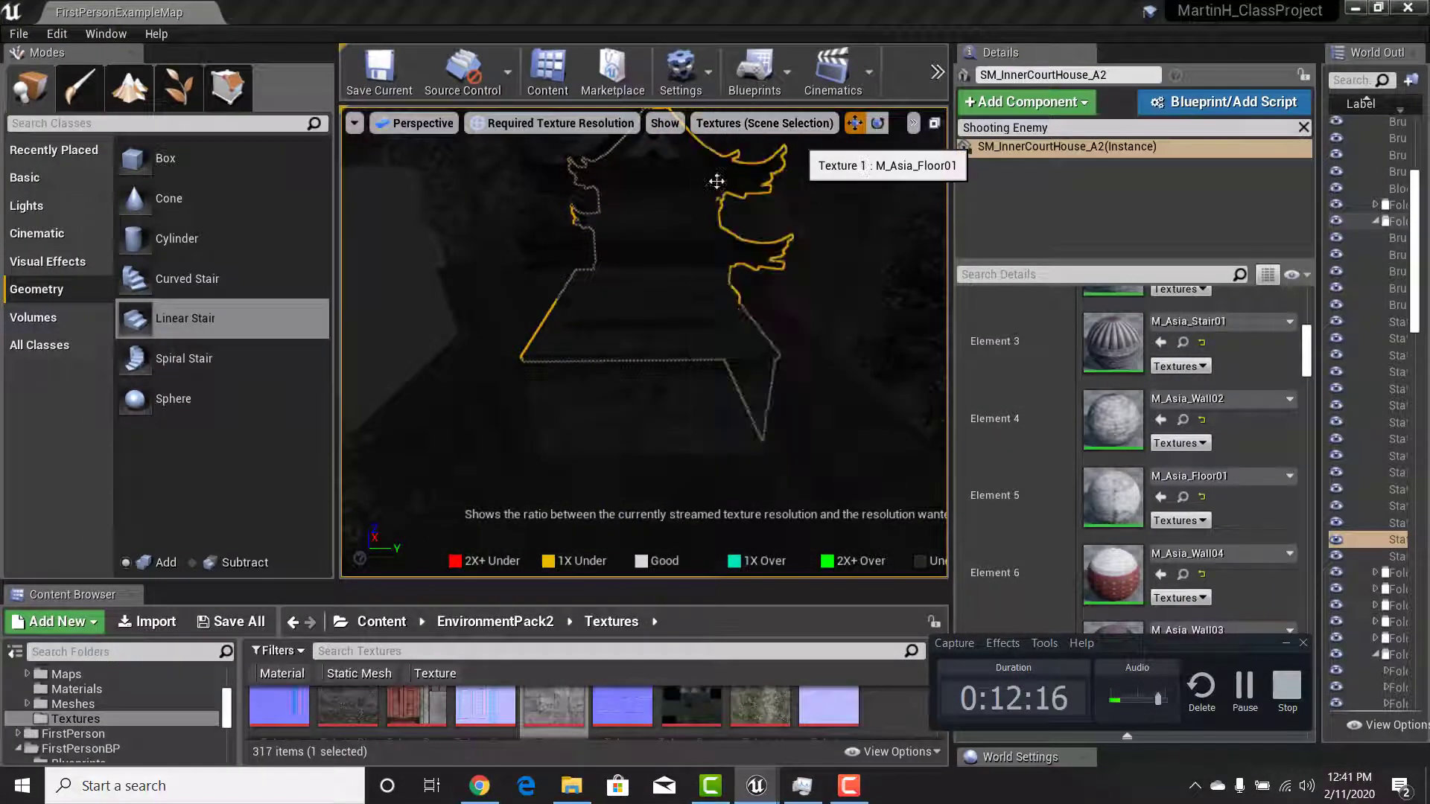
right_drag(715, 195, 636, 204)
key(w)
key(w)
key(s)
key(s)
key(d)
key(w)
key(w)
key(s)
key(w)
key(a)
key(w)
key(w)
key(s)
key(w)
key(s)
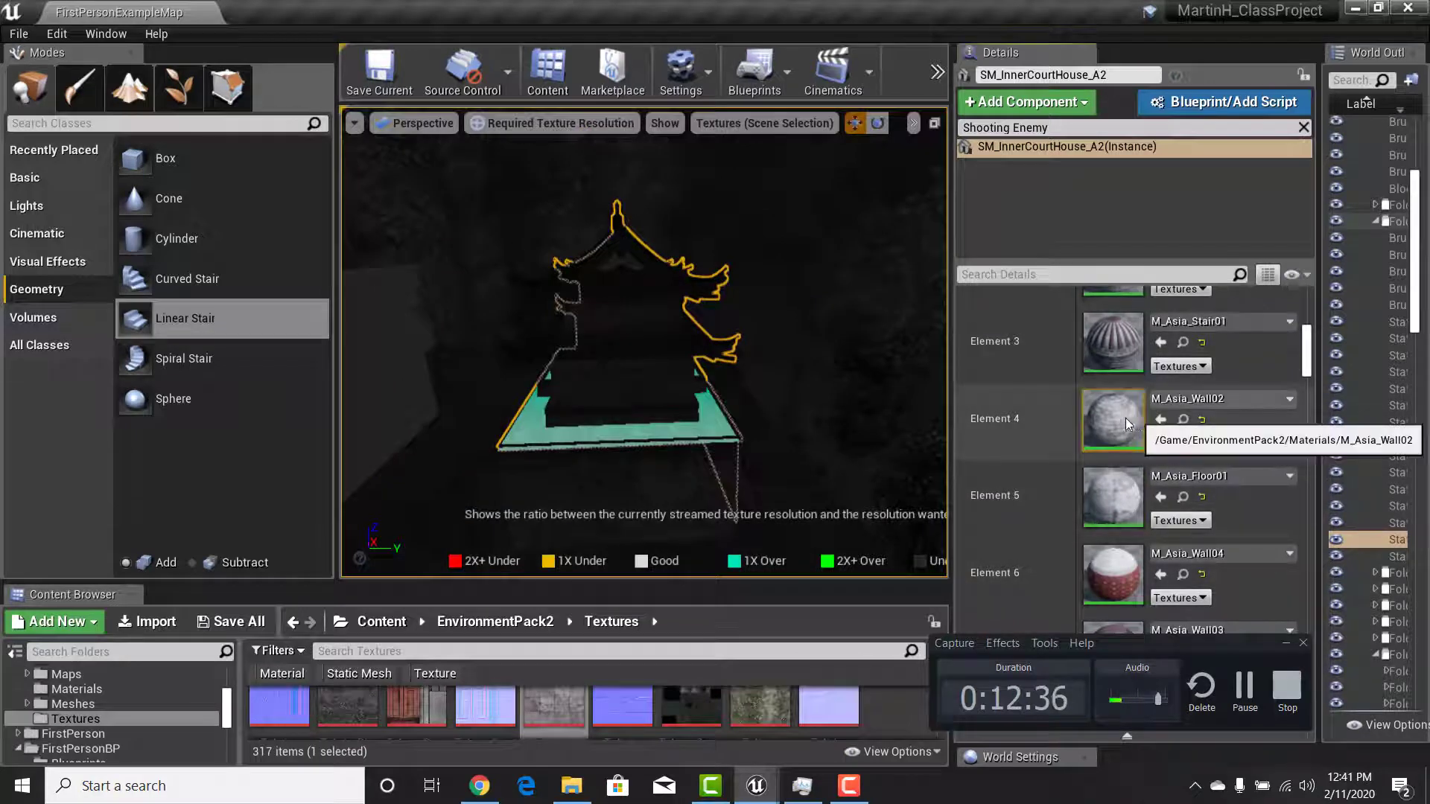
Display T_Asia_Floor01_N and T_Asia_Roof01_D in turn in the resolution view, and examine the courthouse roof from several distances
click(763, 126)
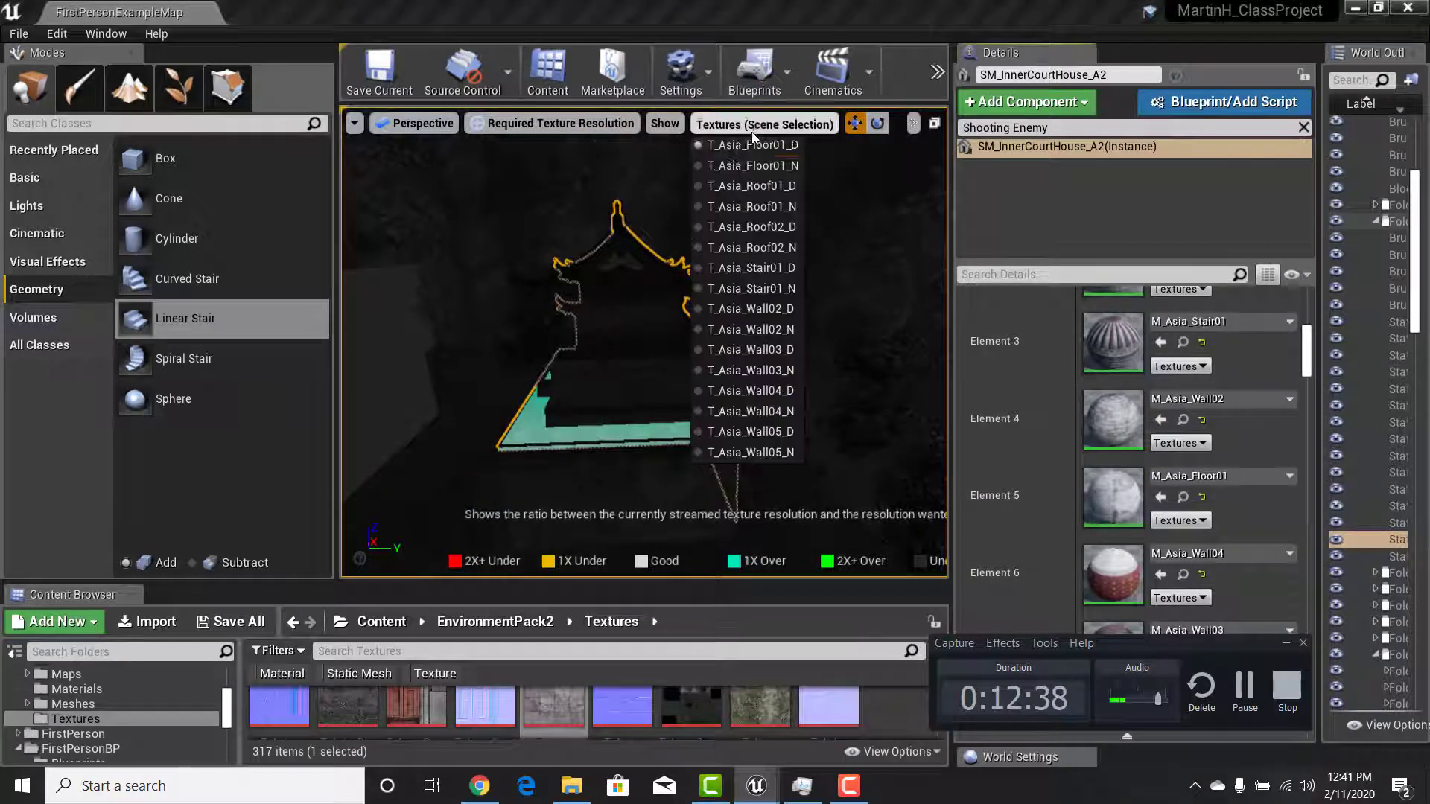
click(739, 166)
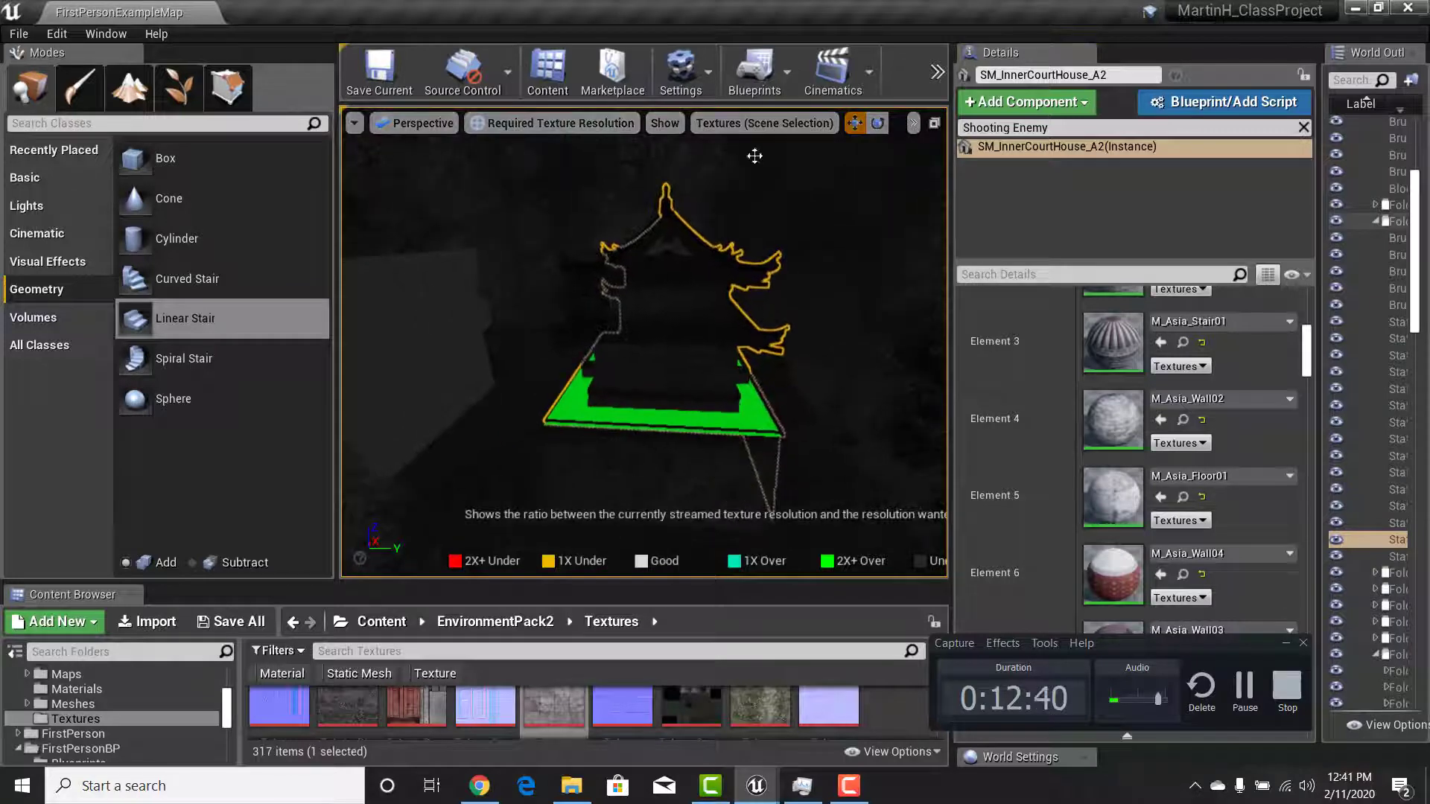
click(764, 124)
click(772, 187)
right_drag(771, 188, 554, 203)
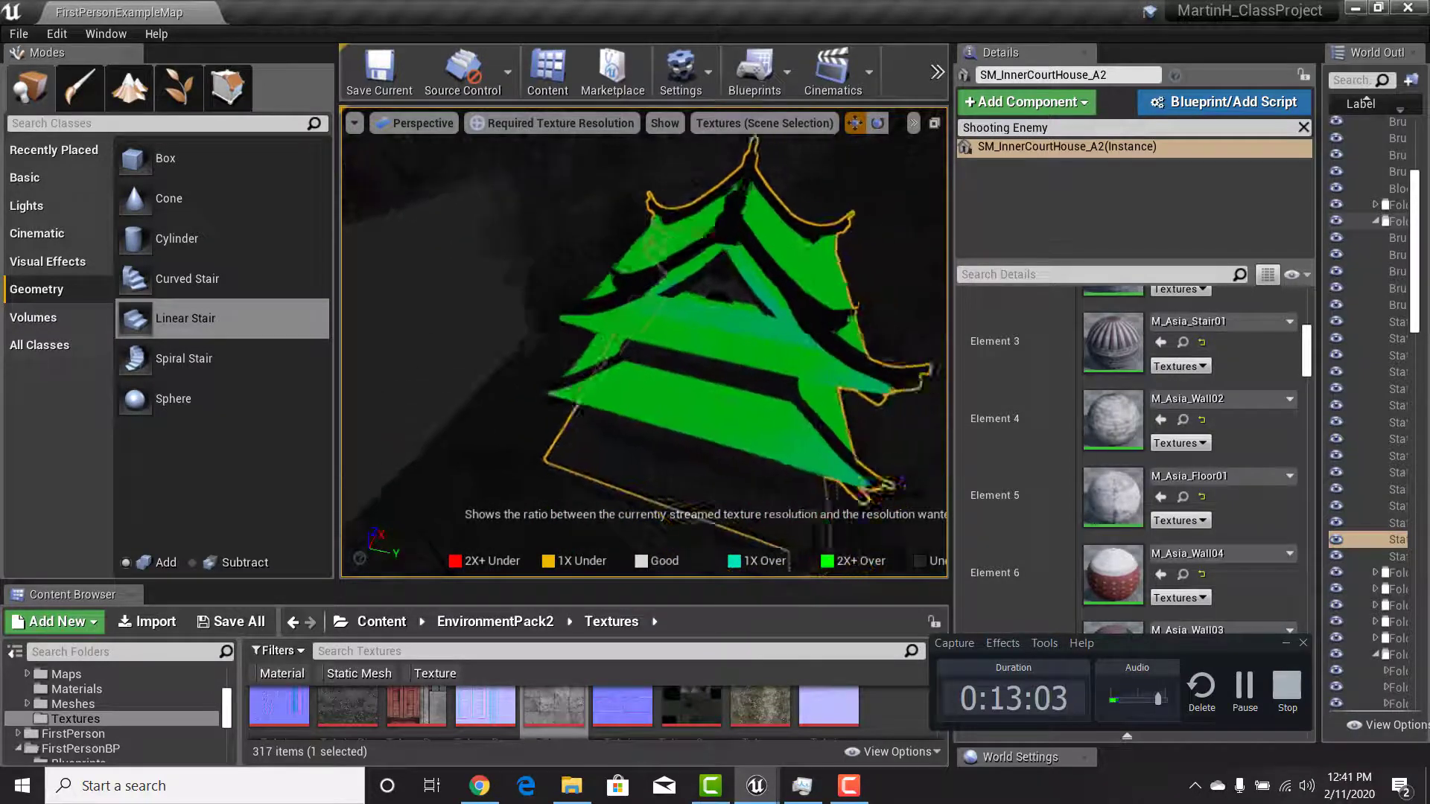
mouse_move(632, 404)
right_down()
mouse_move(589, 406)
mouse_move(636, 402)
mouse_move(618, 409)
right_up()
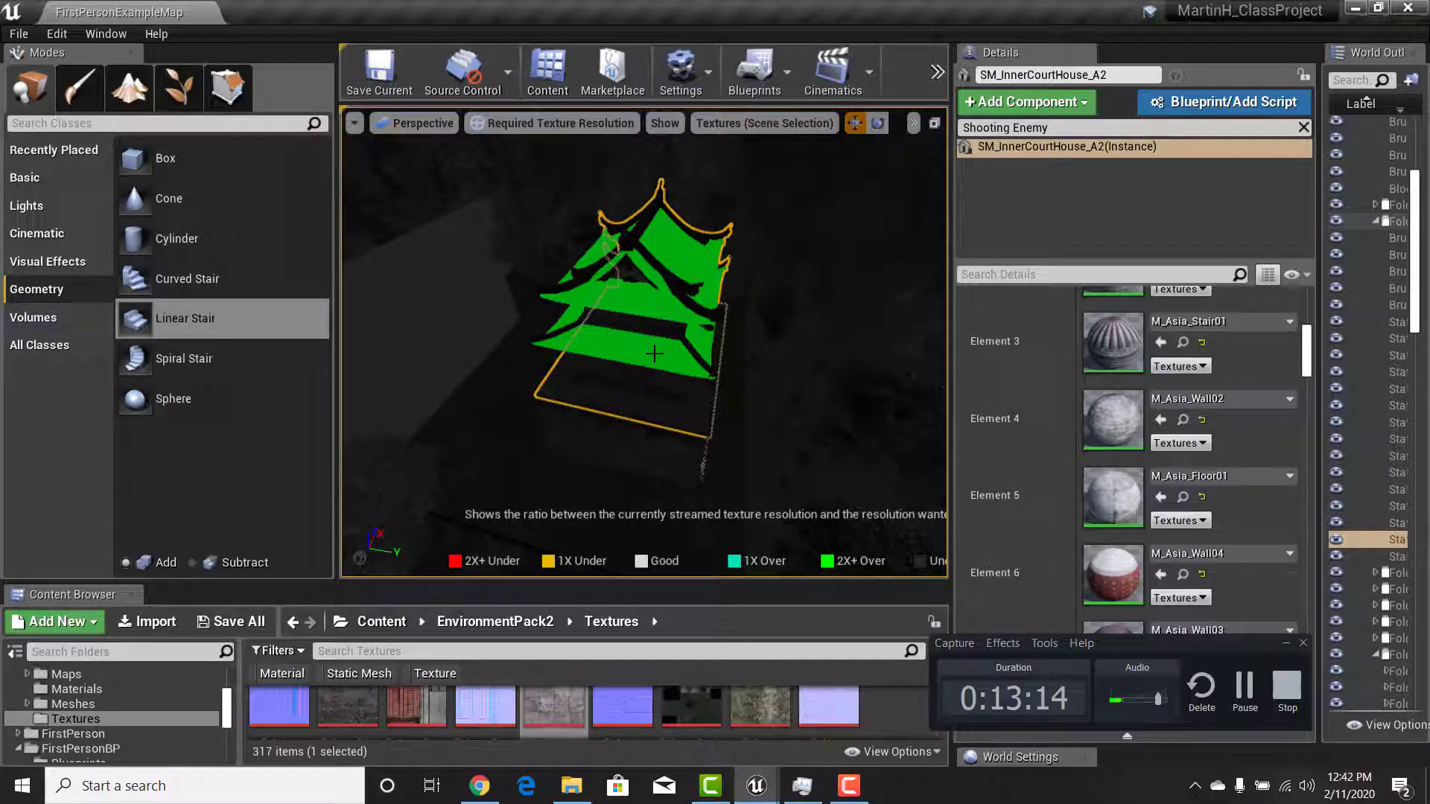
mouse_move(653, 356)
right_down()
mouse_move(676, 356)
mouse_move(663, 350)
right_up()
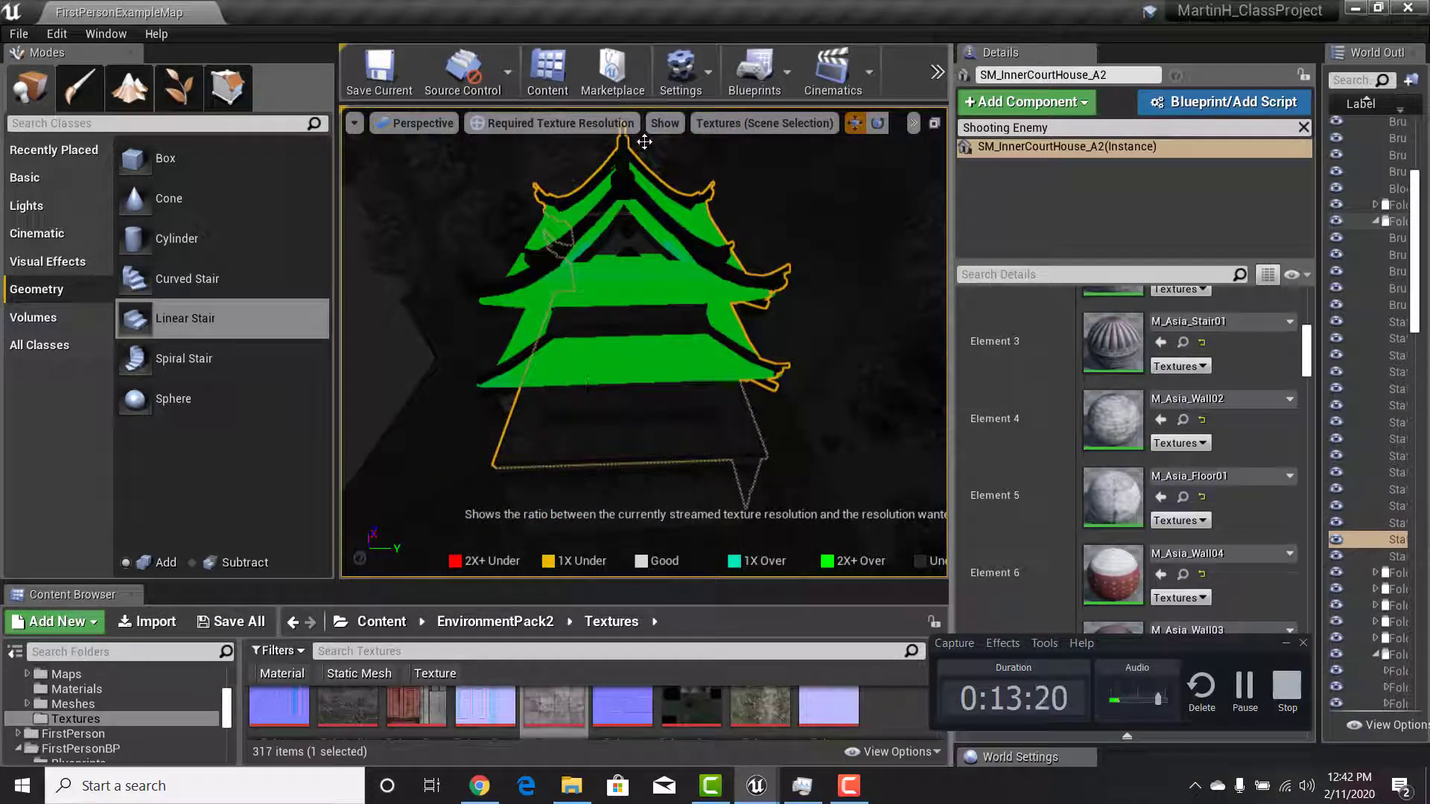
Open the courthouse's M_Asia_Roof01 material and open the T_Asia_Roof01_D texture from its upper Texture Sample node
click(665, 124)
click(721, 124)
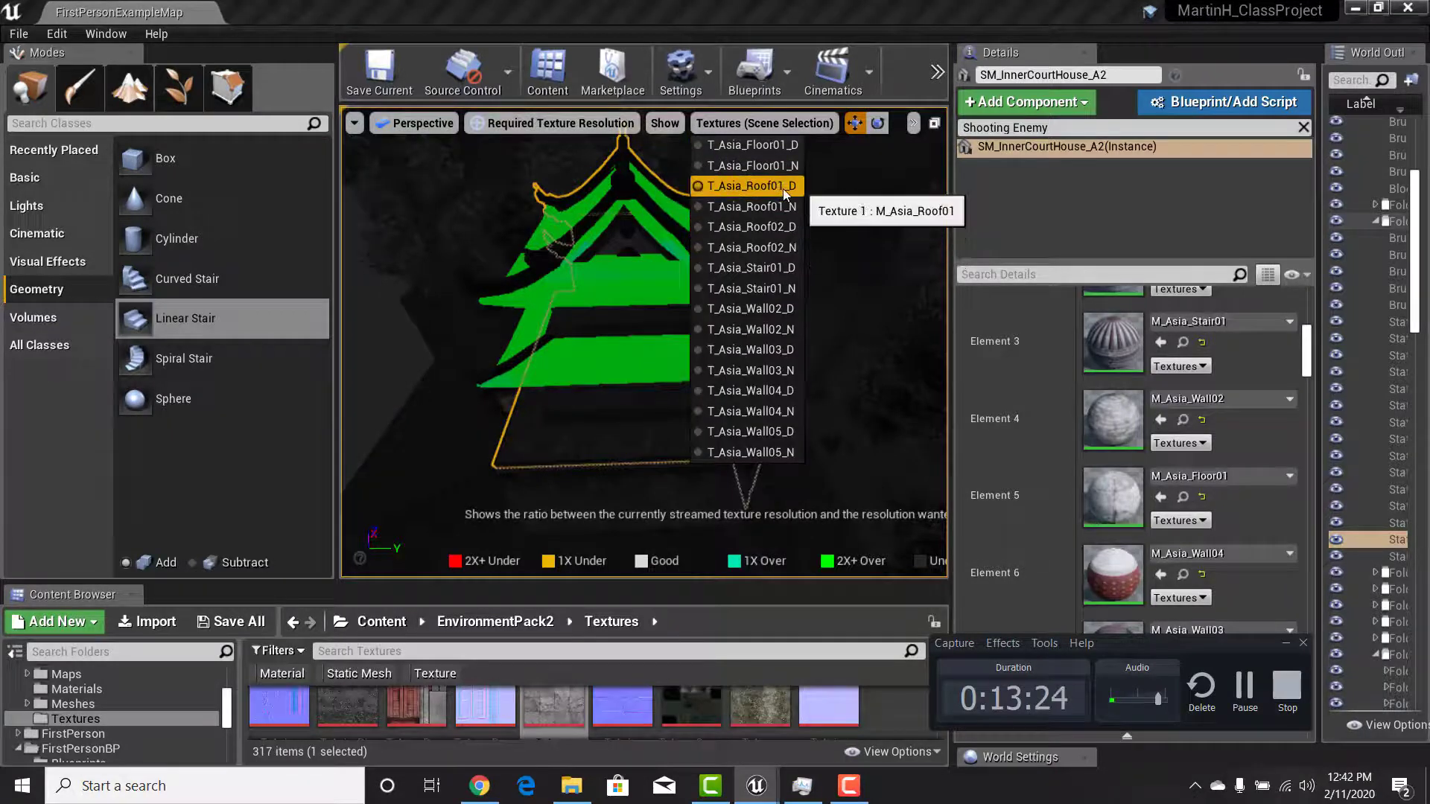
scroll(1250, 493, up, 2)
scroll(1249, 494, up, 2)
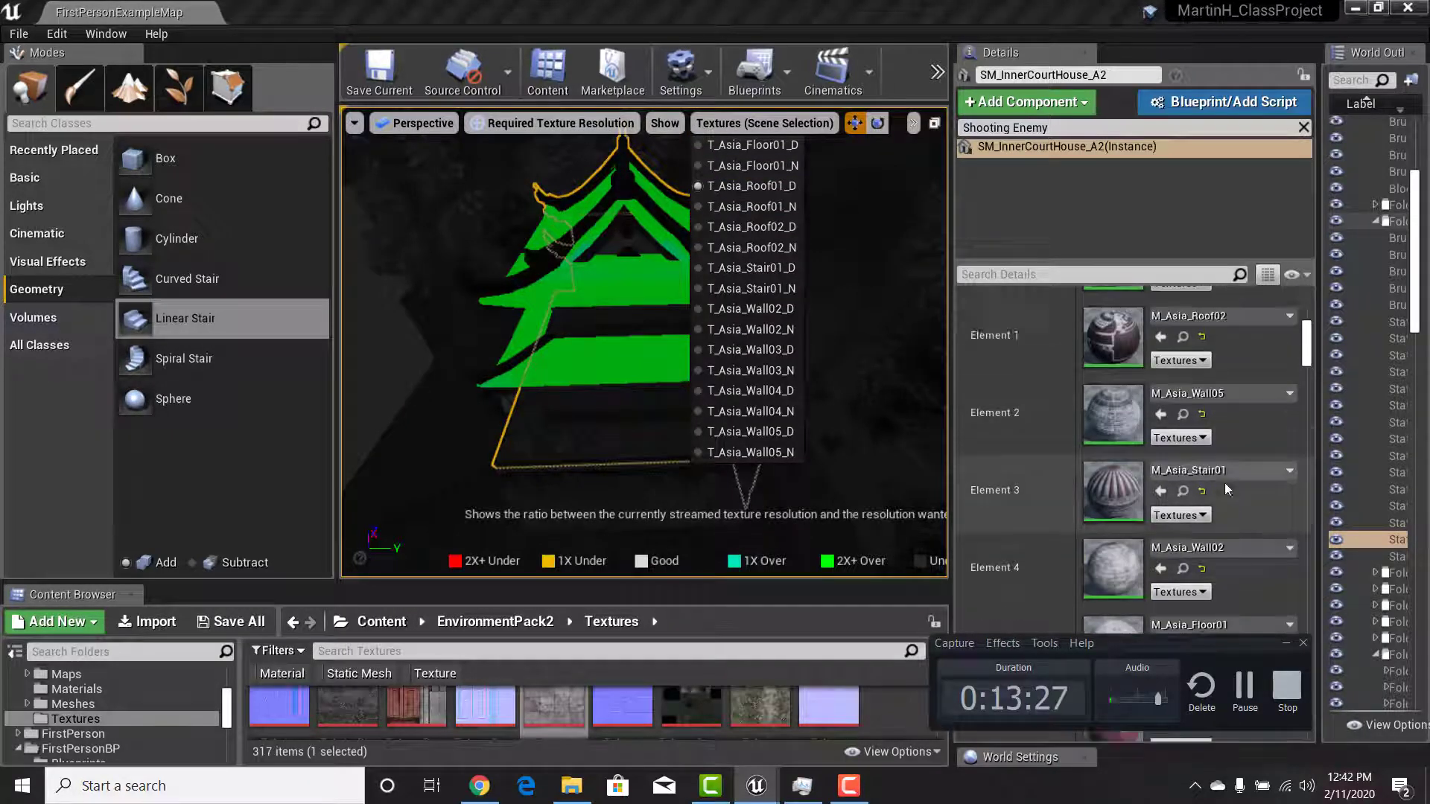
scroll(1191, 421, up, 2)
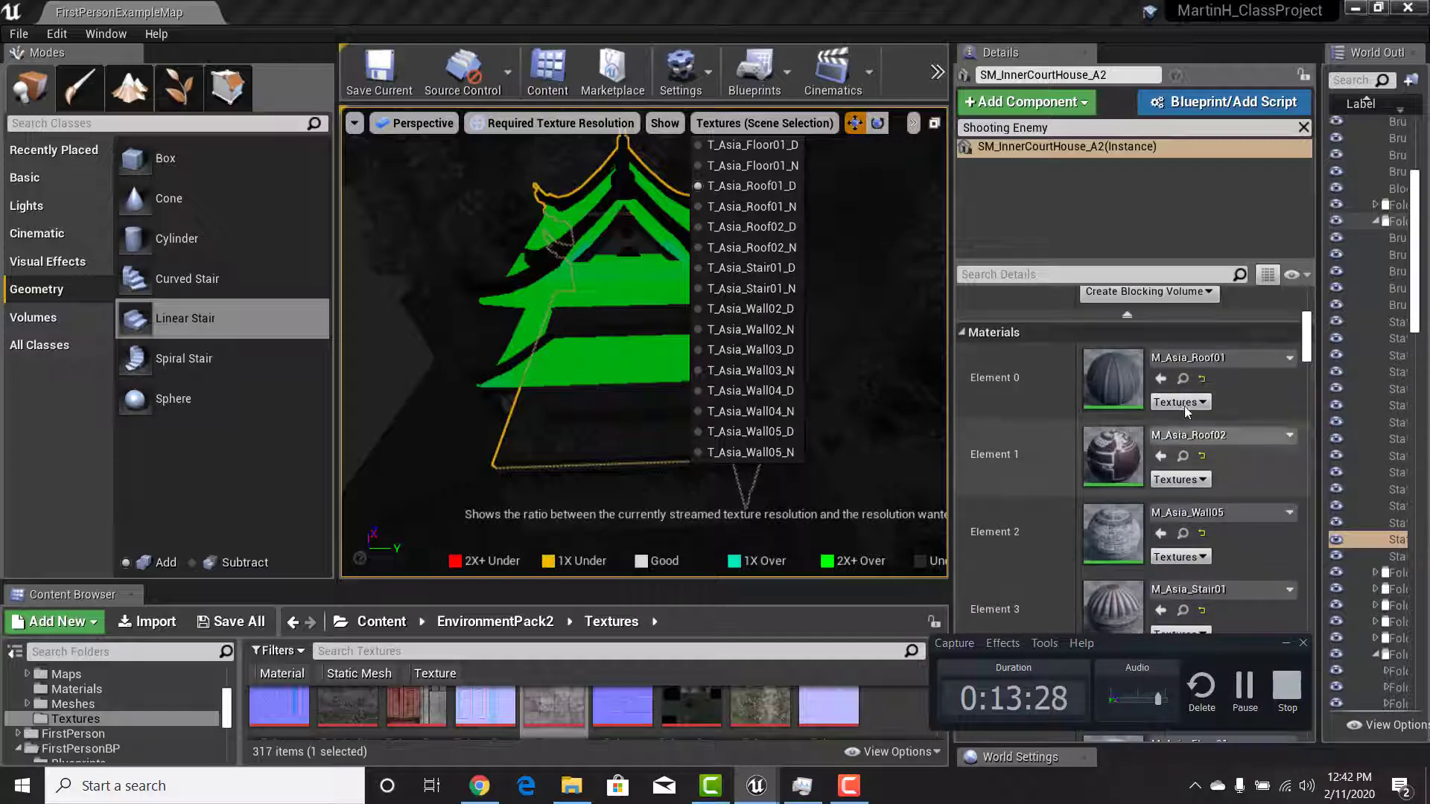
double_click(1112, 376)
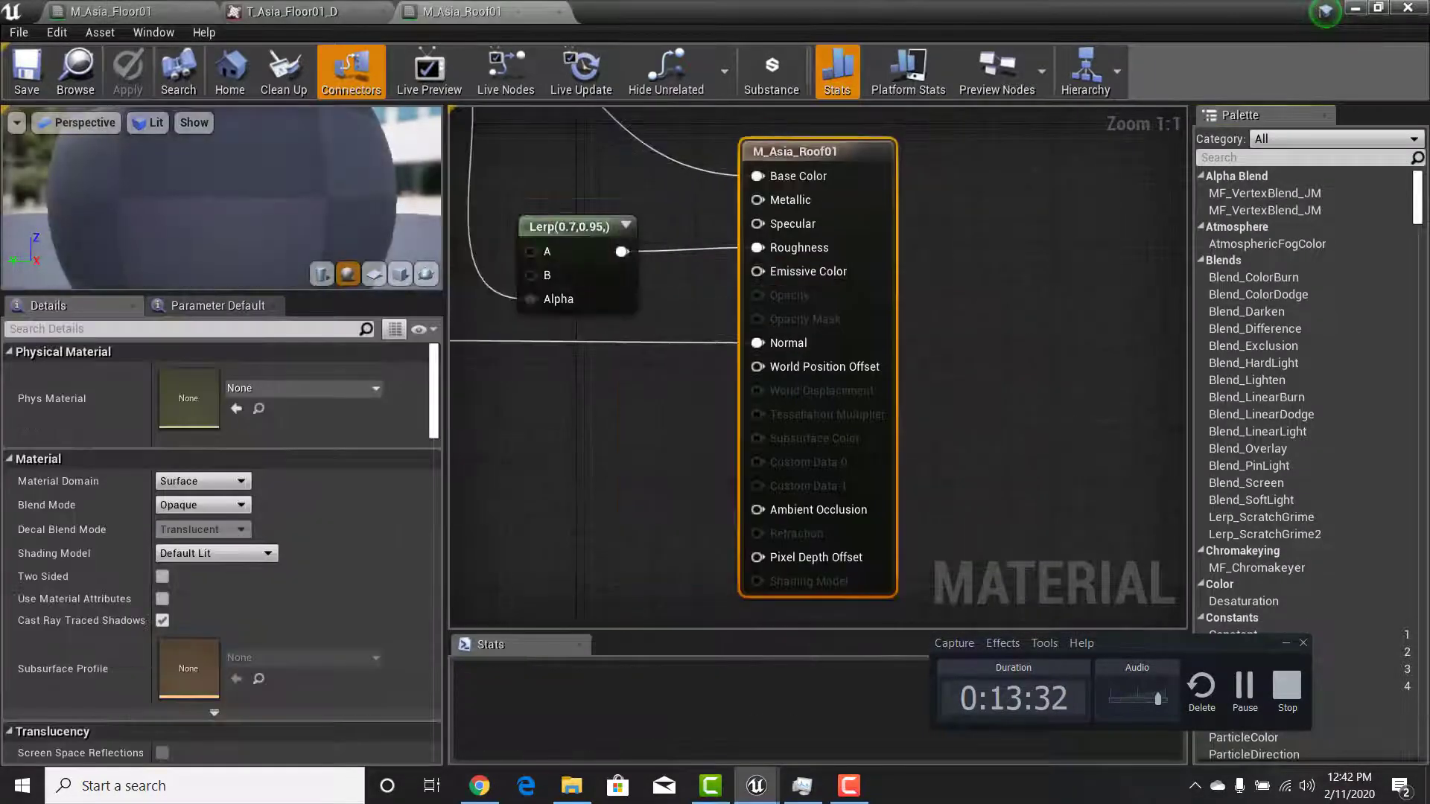
scroll(663, 309, down, 2)
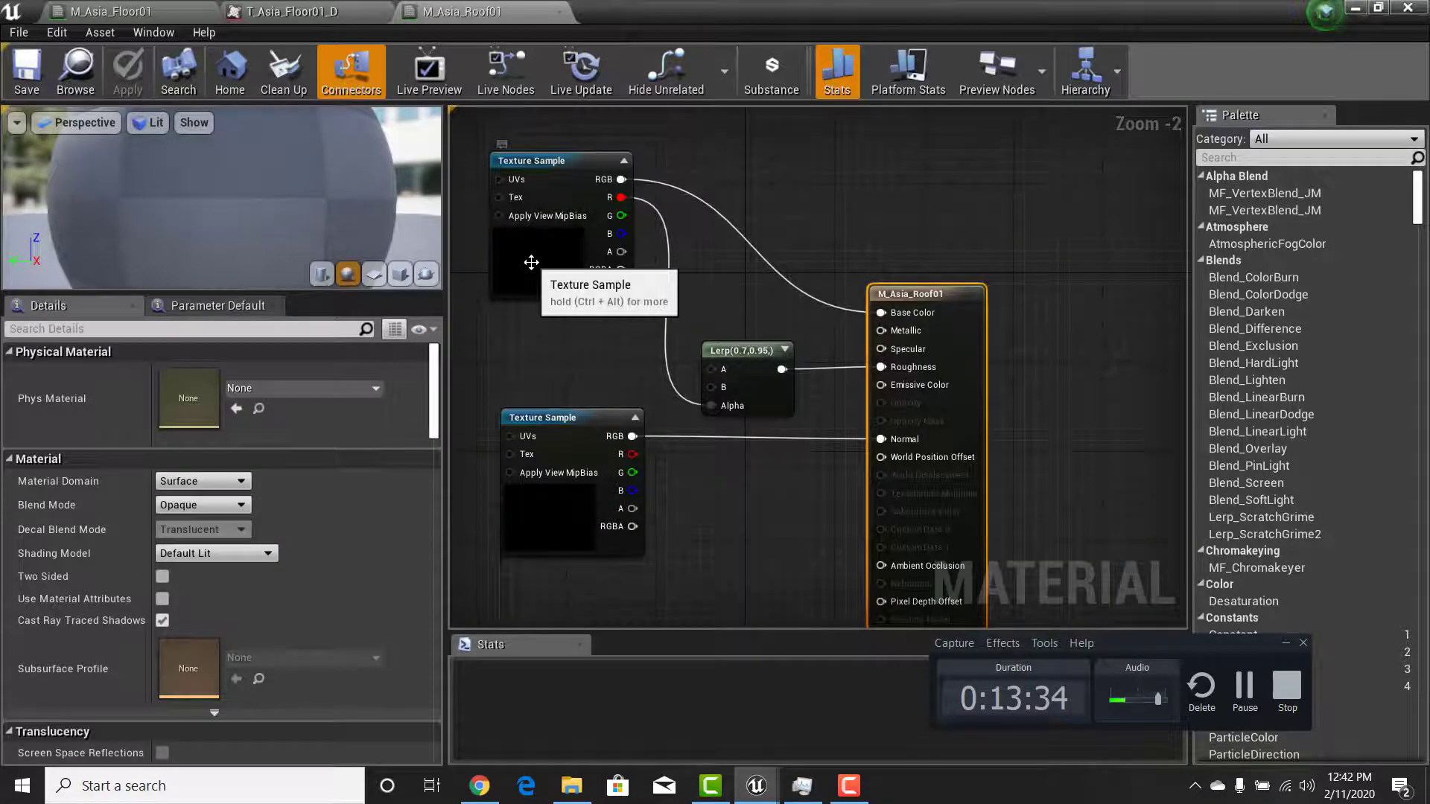
click(531, 263)
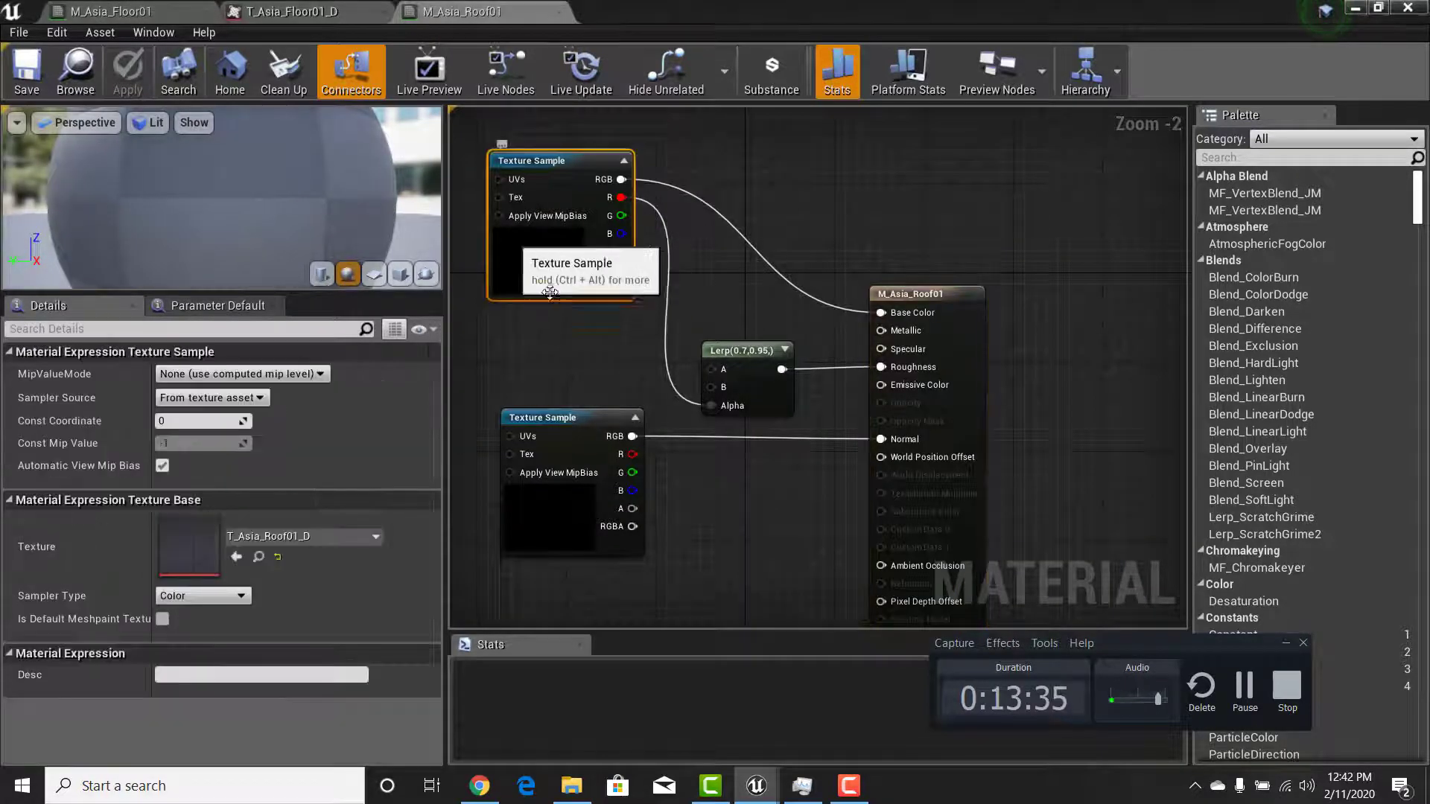
double_click(188, 546)
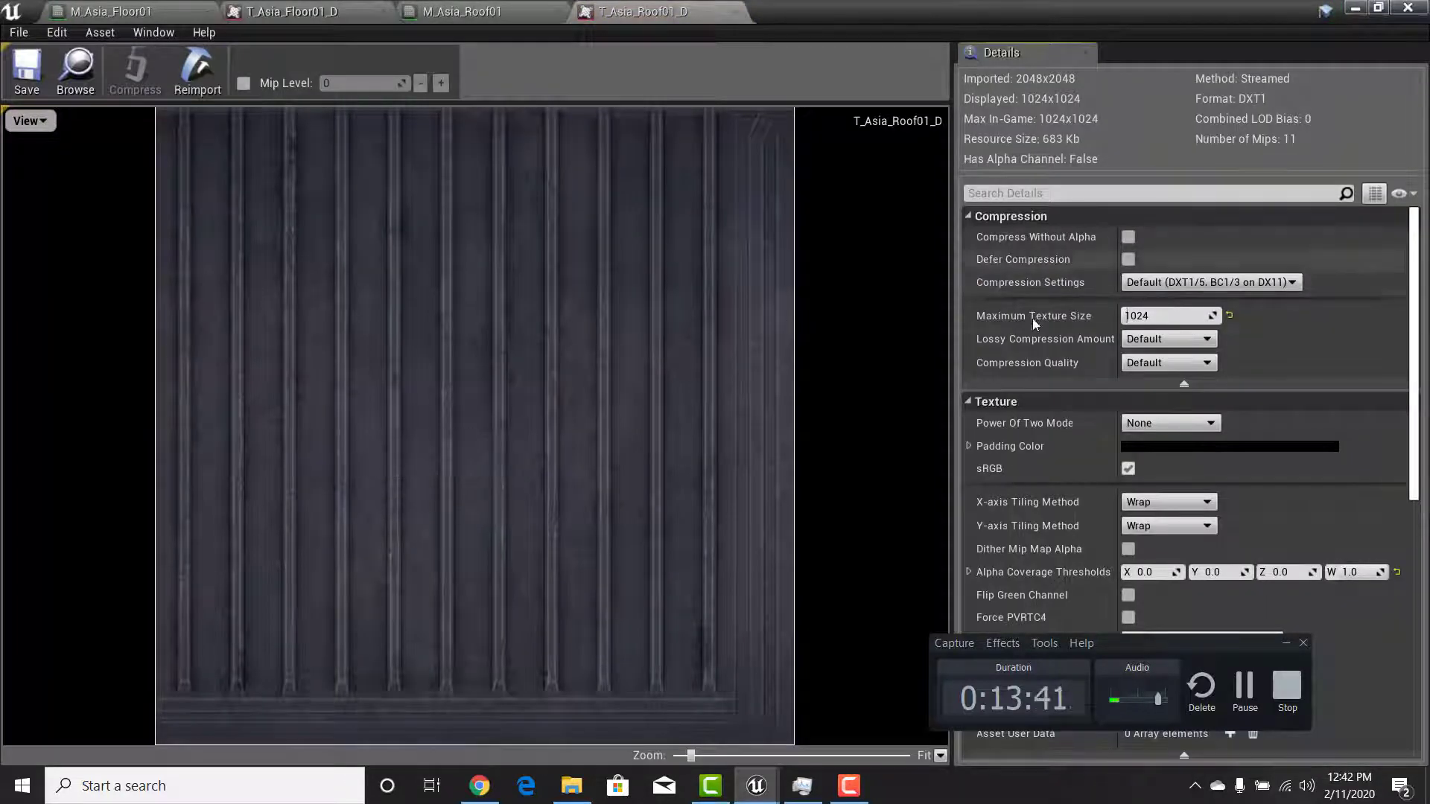
Set the Maximum Texture Size of T_Asia_Roof01_D to 512, save the texture, and minimize its editor
click(1180, 316)
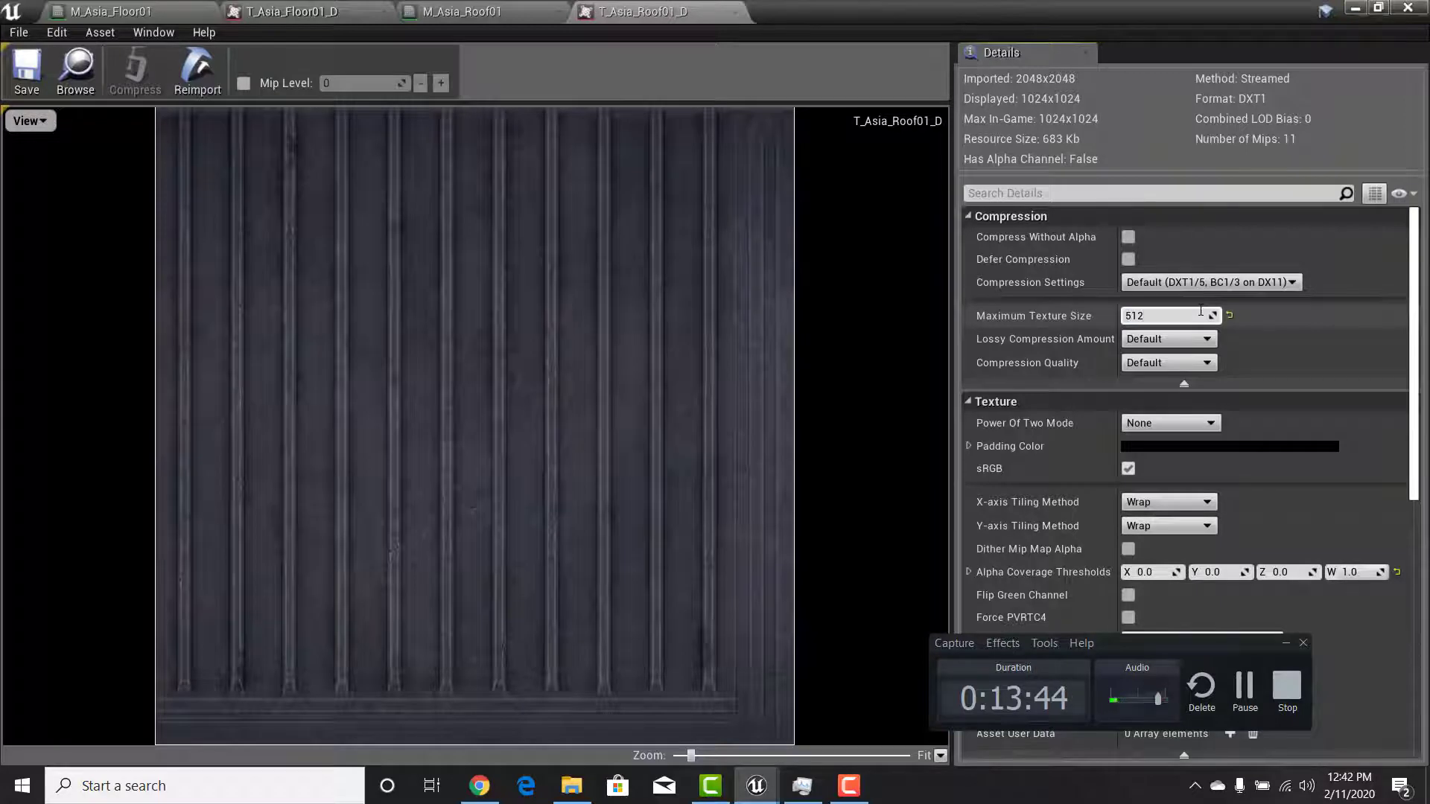
key(Return)
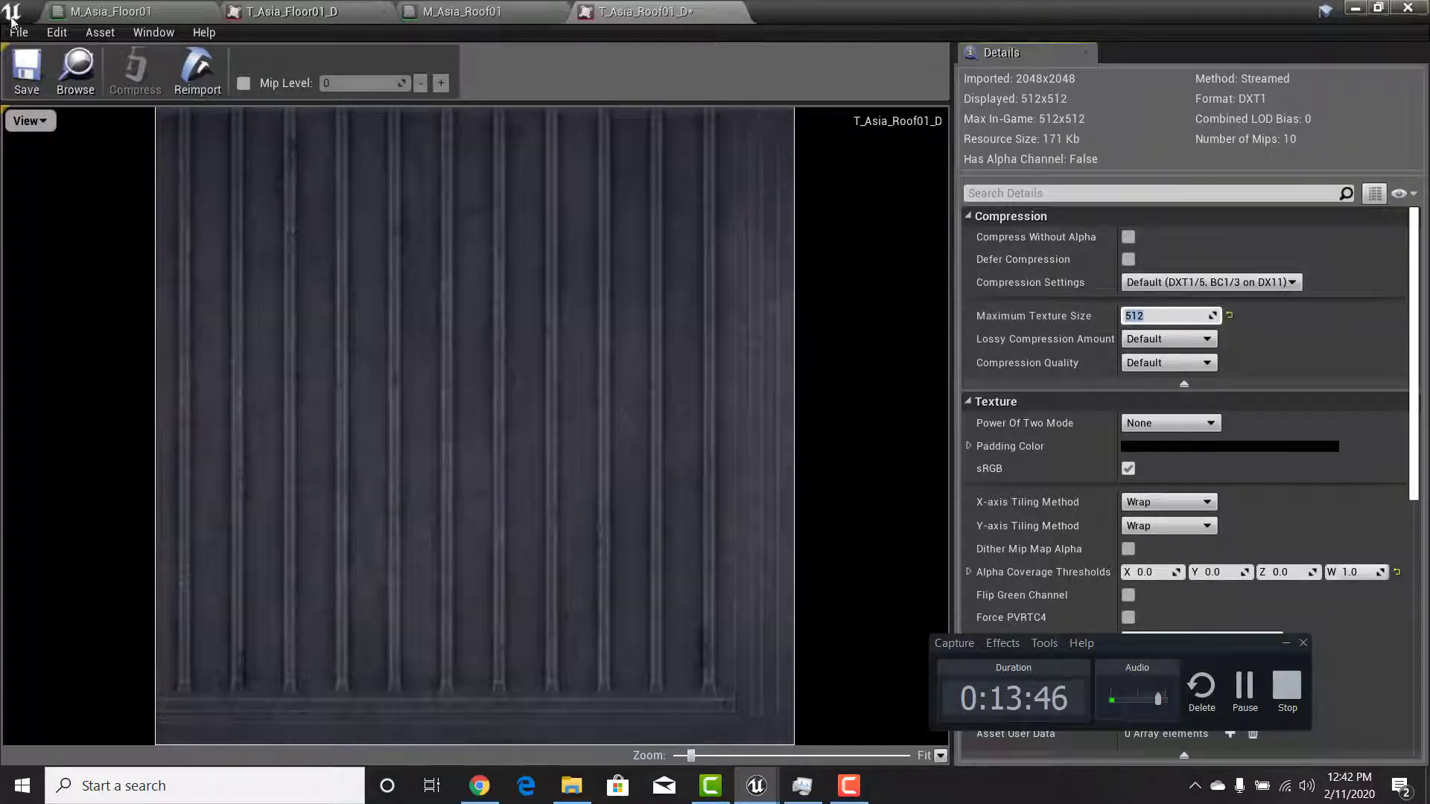
click(26, 70)
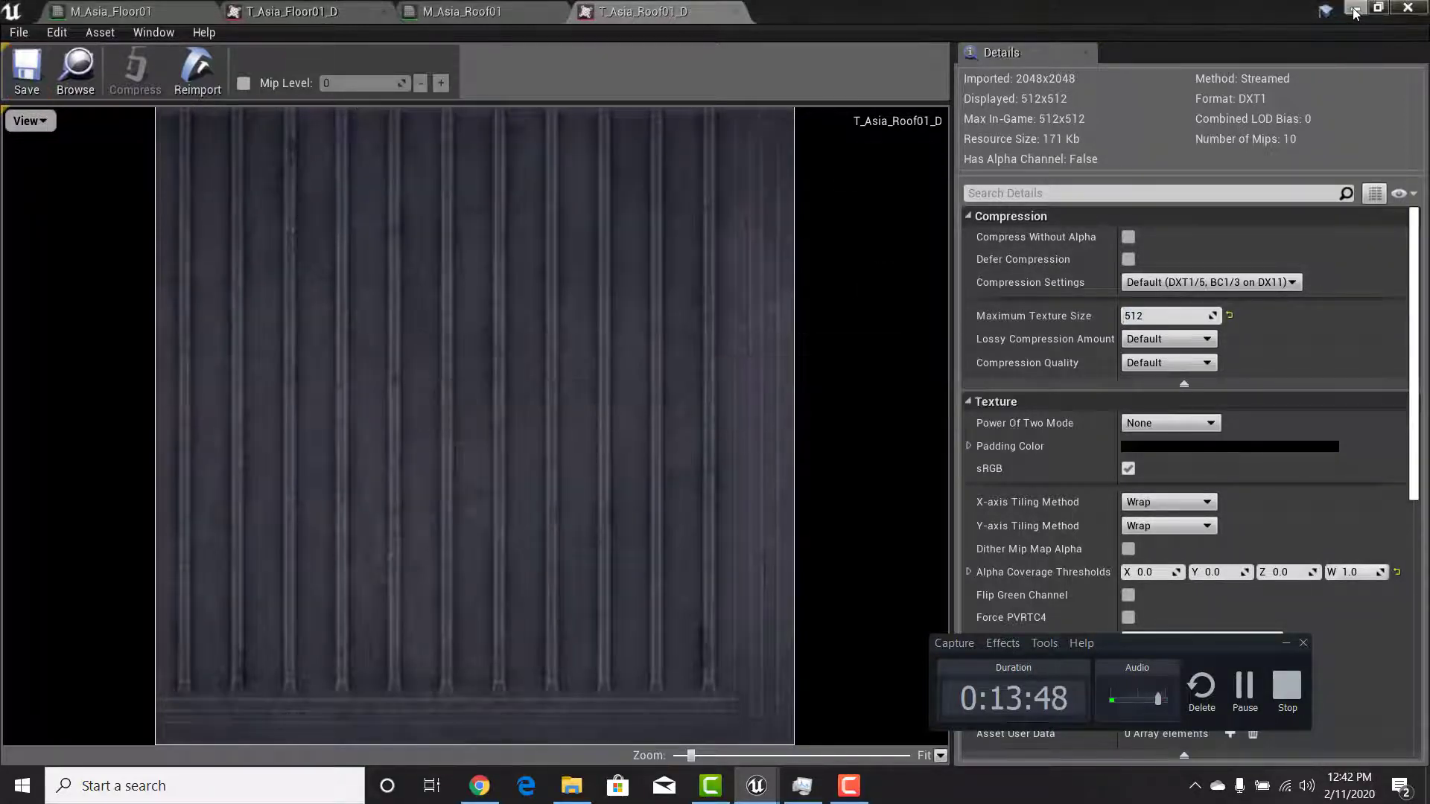
click(1354, 9)
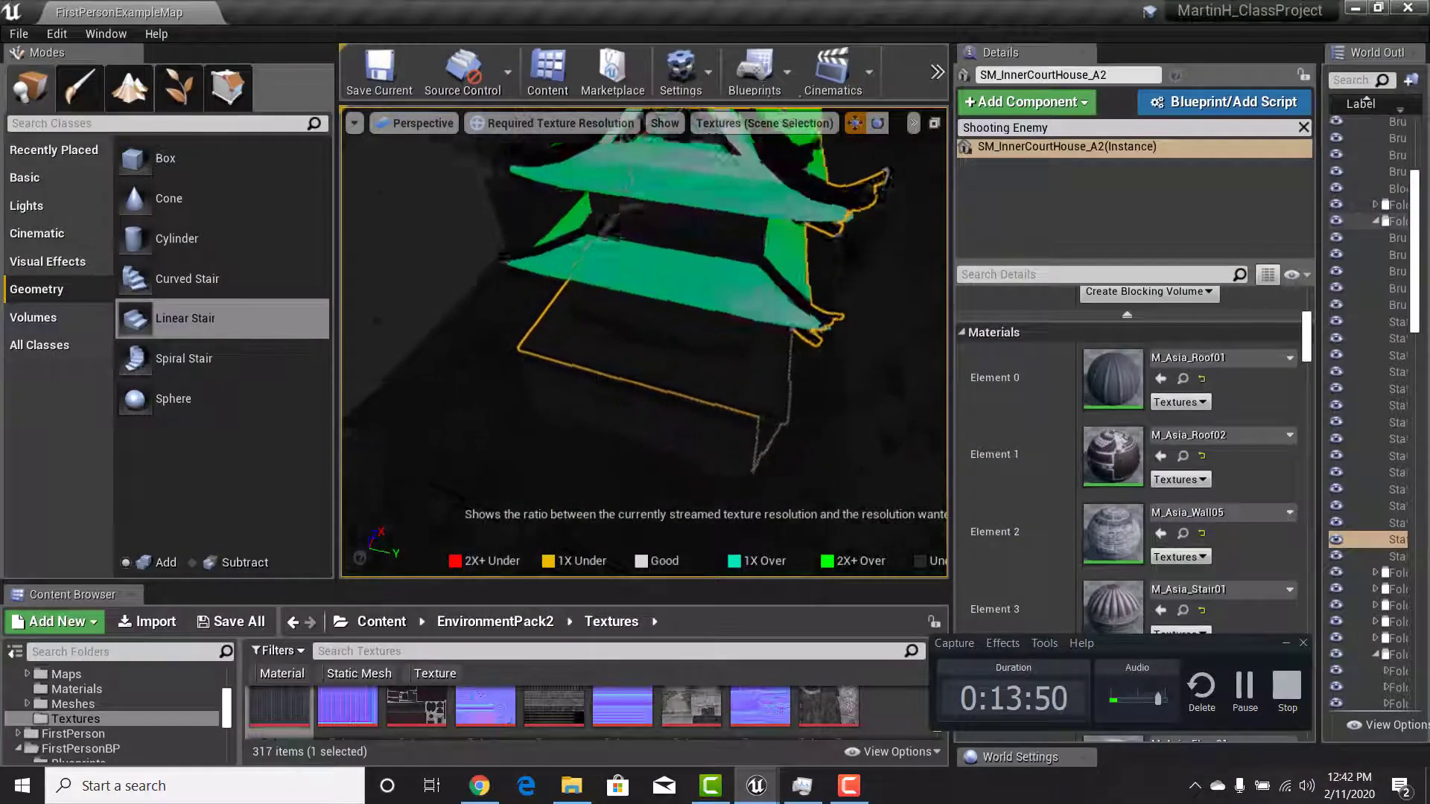
Fly around the courthouse and the smaller building nearby to examine the roof texture's resolution color coding at different distances
right_drag(663, 343, 688, 328)
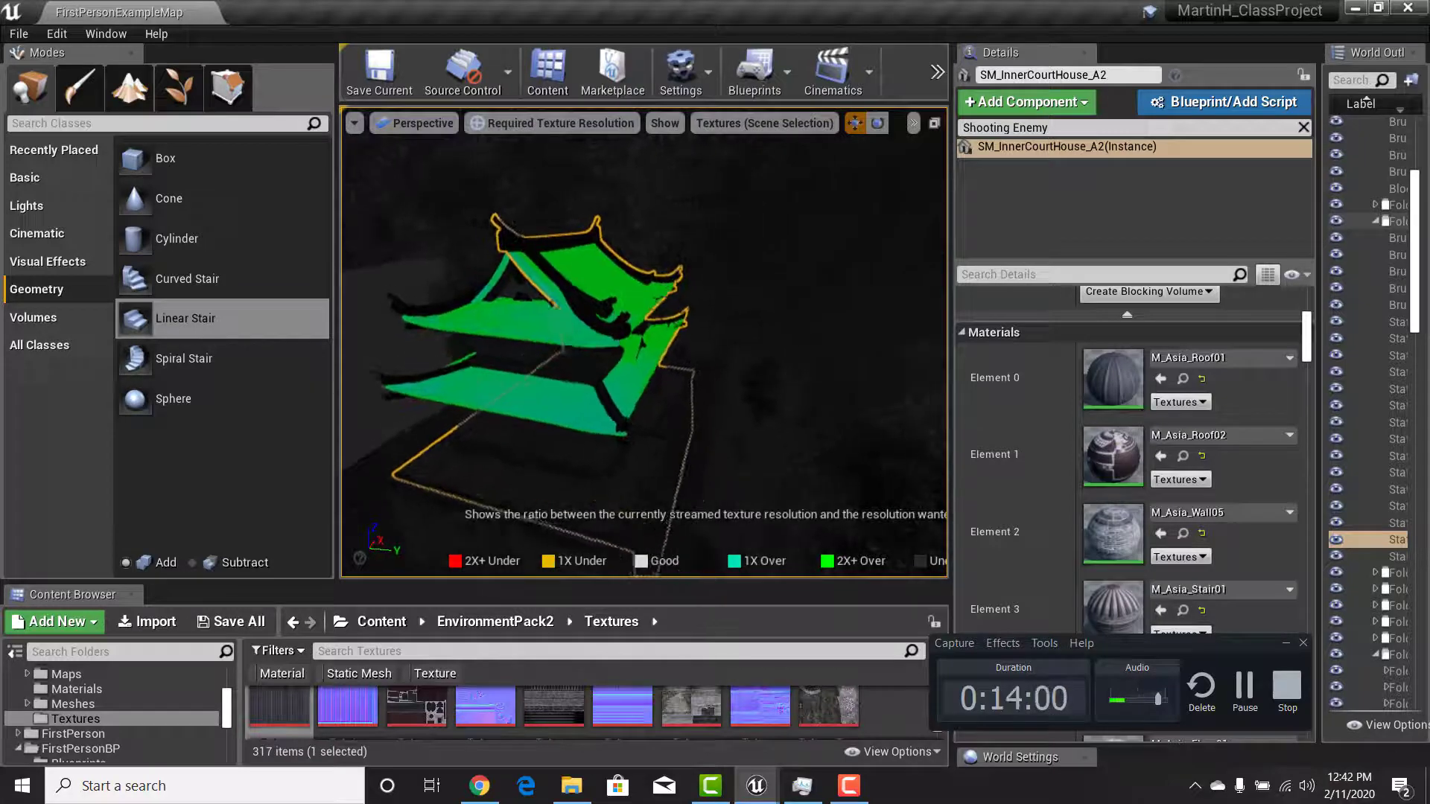
right_drag(656, 335, 421, 343)
key(f)
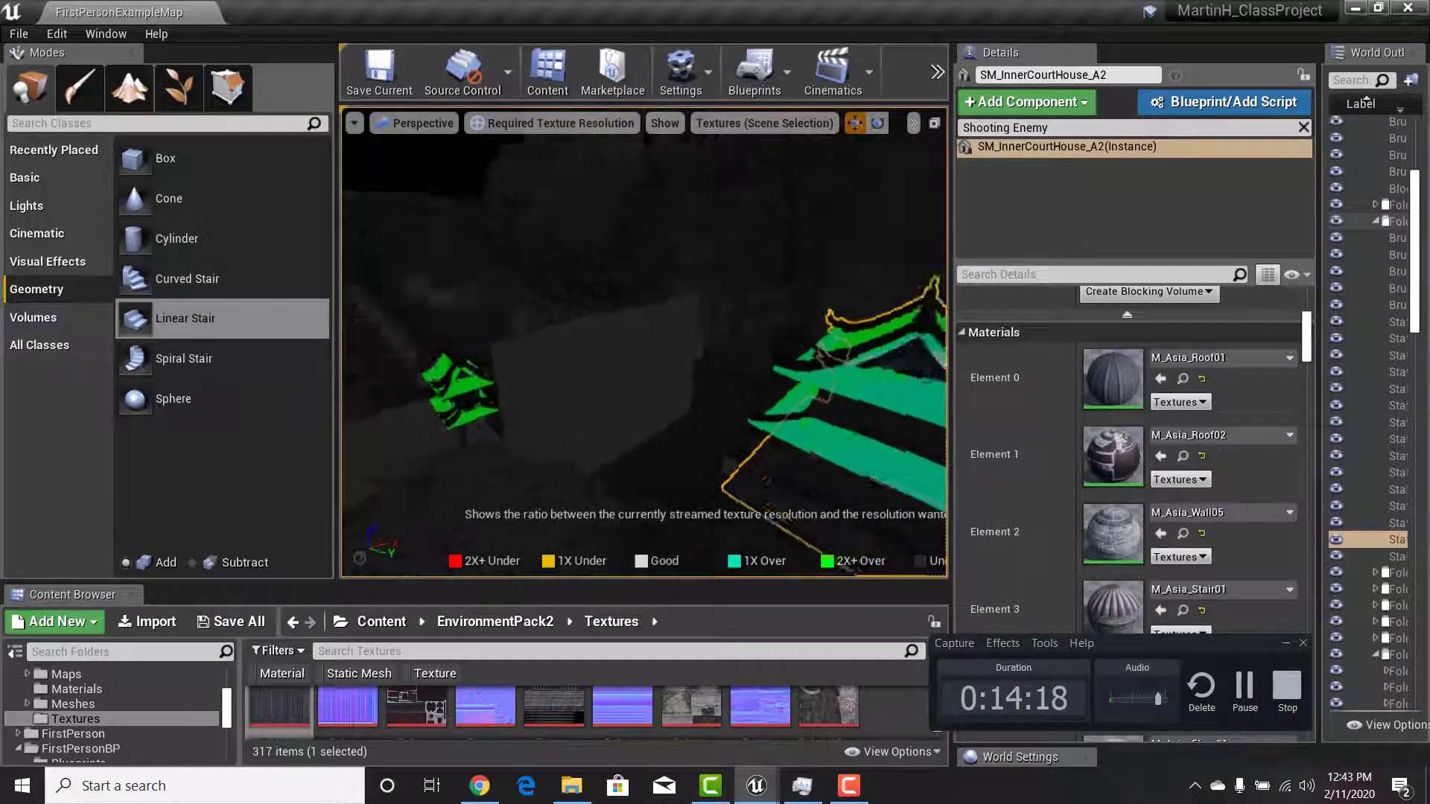
right_drag(645, 343, 681, 341)
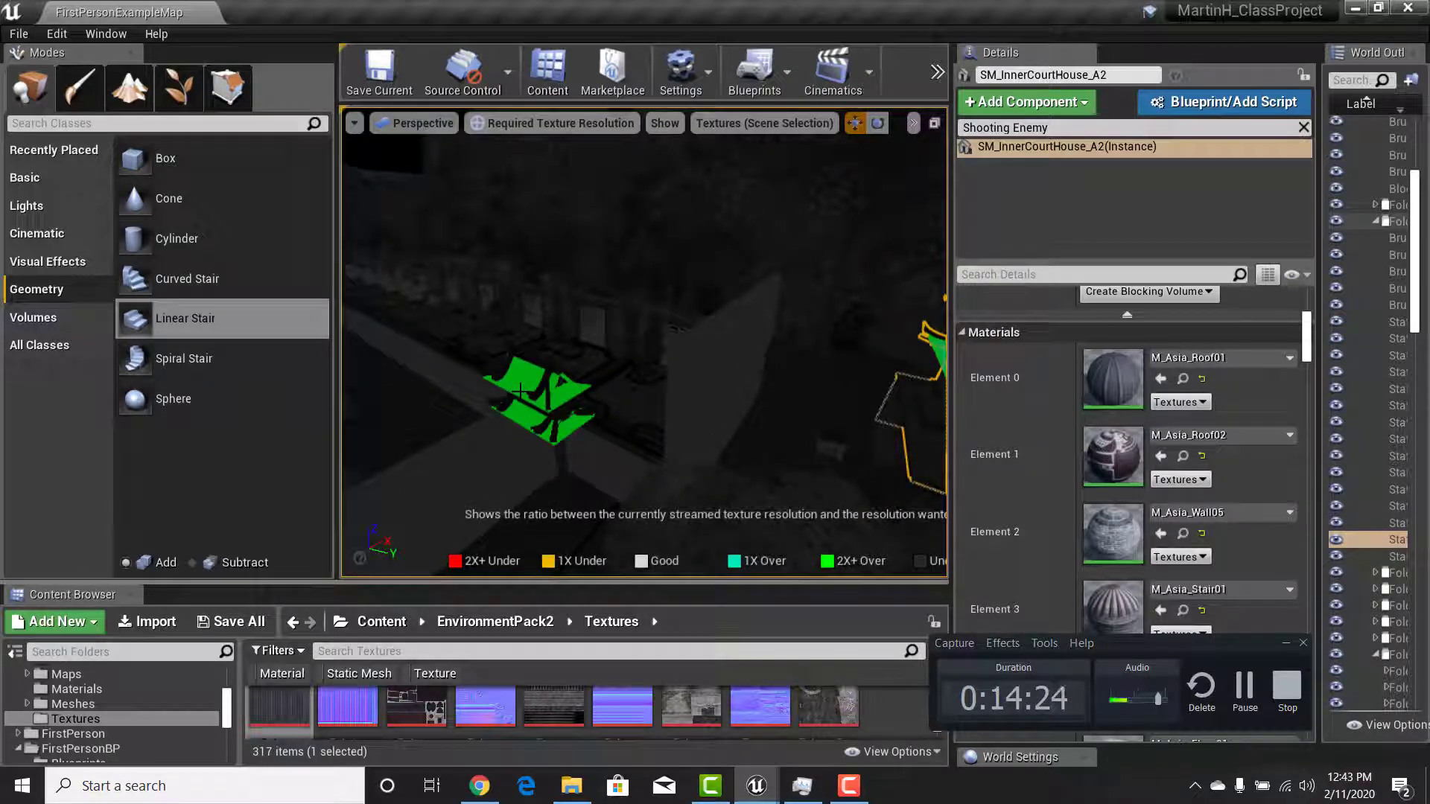
right_drag(644, 343, 495, 298)
right_drag(644, 343, 808, 346)
key(f)
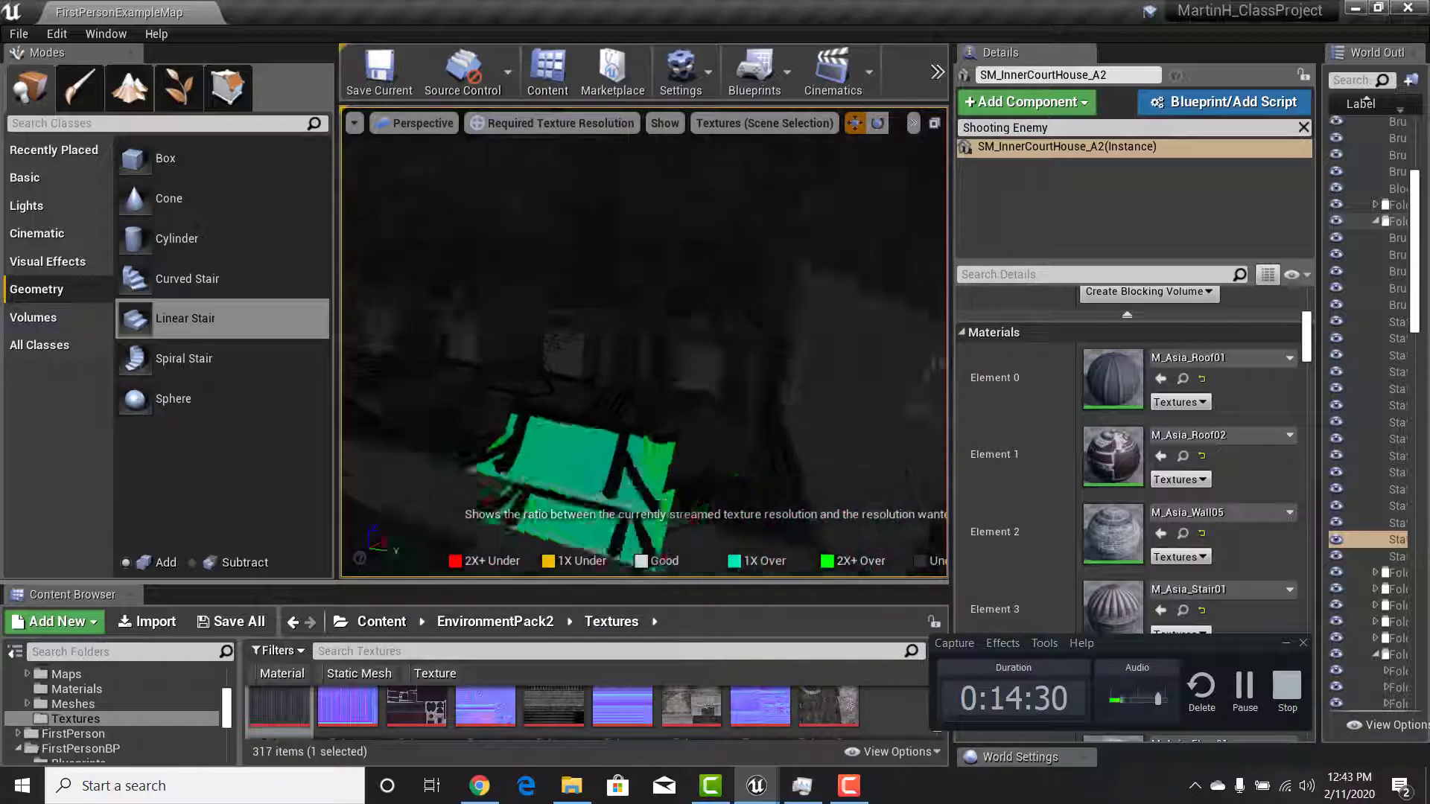